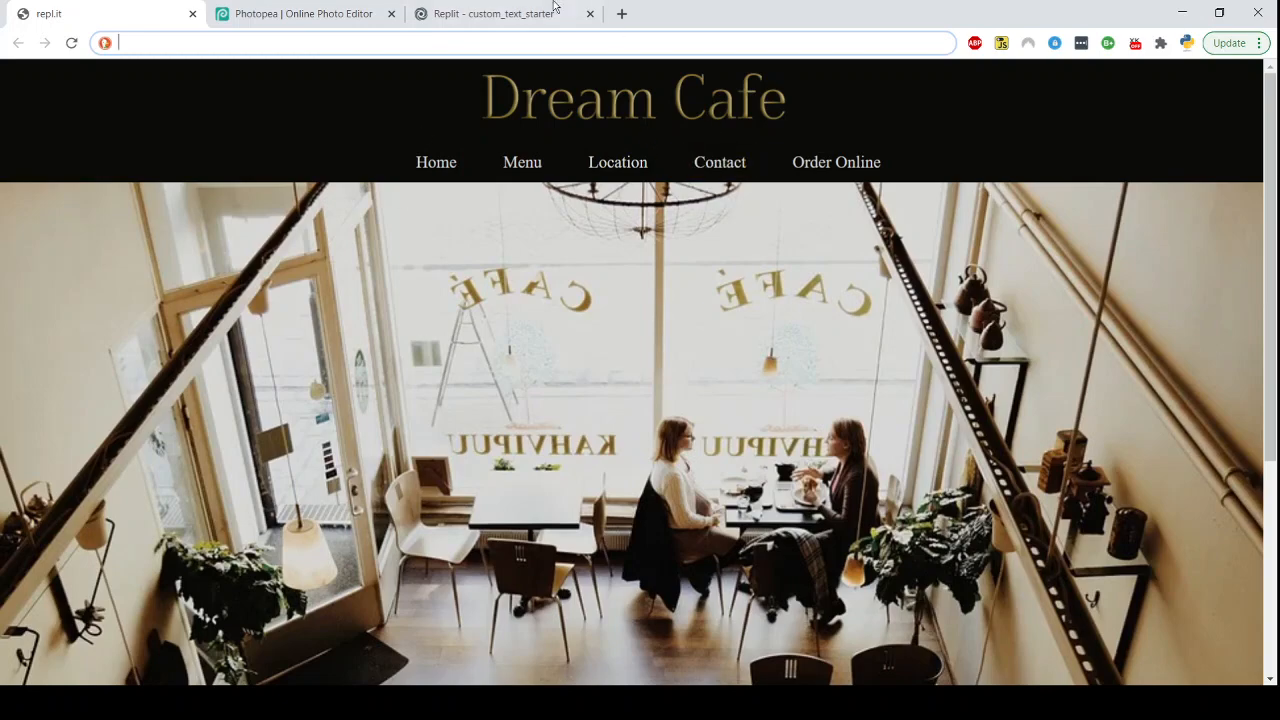
Switch to the Replit project and examine the Dream Cafe page preview and its heading text
{"action": "left_click", "coordinate": [466, 8]}
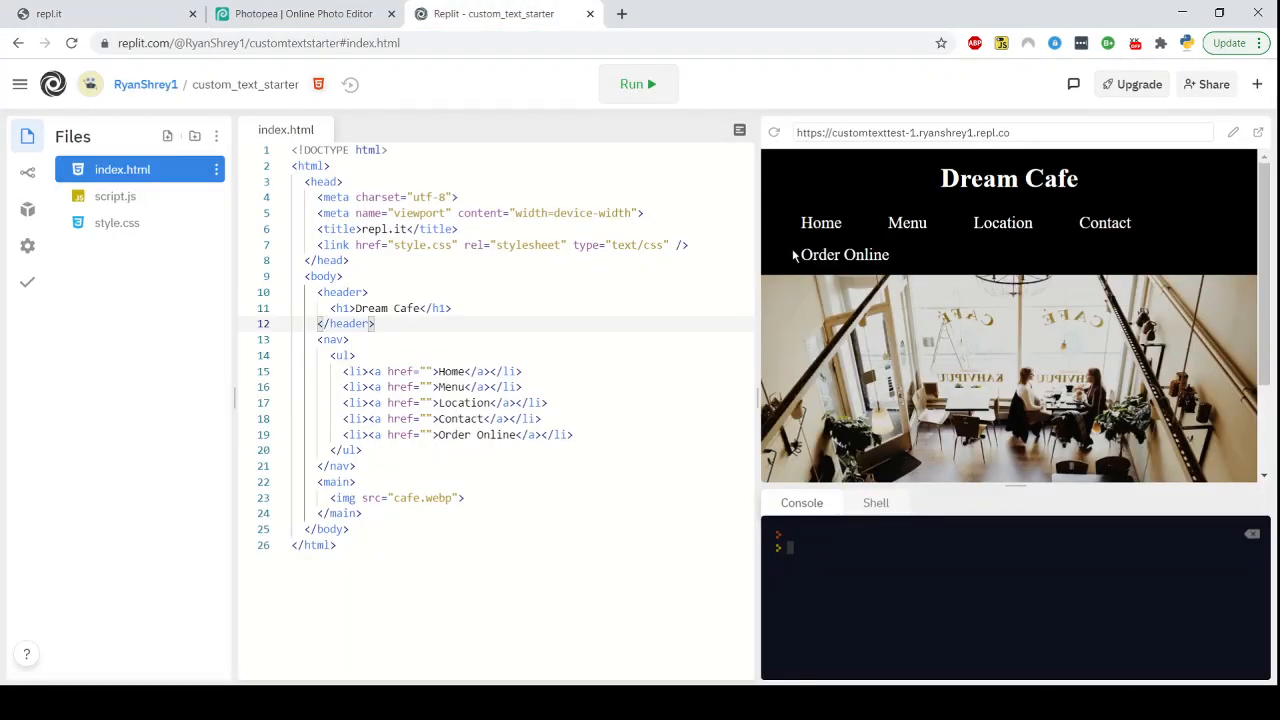
{"action": "left_click_drag", "start_coordinate": [757, 251], "coordinate": [180, 254]}
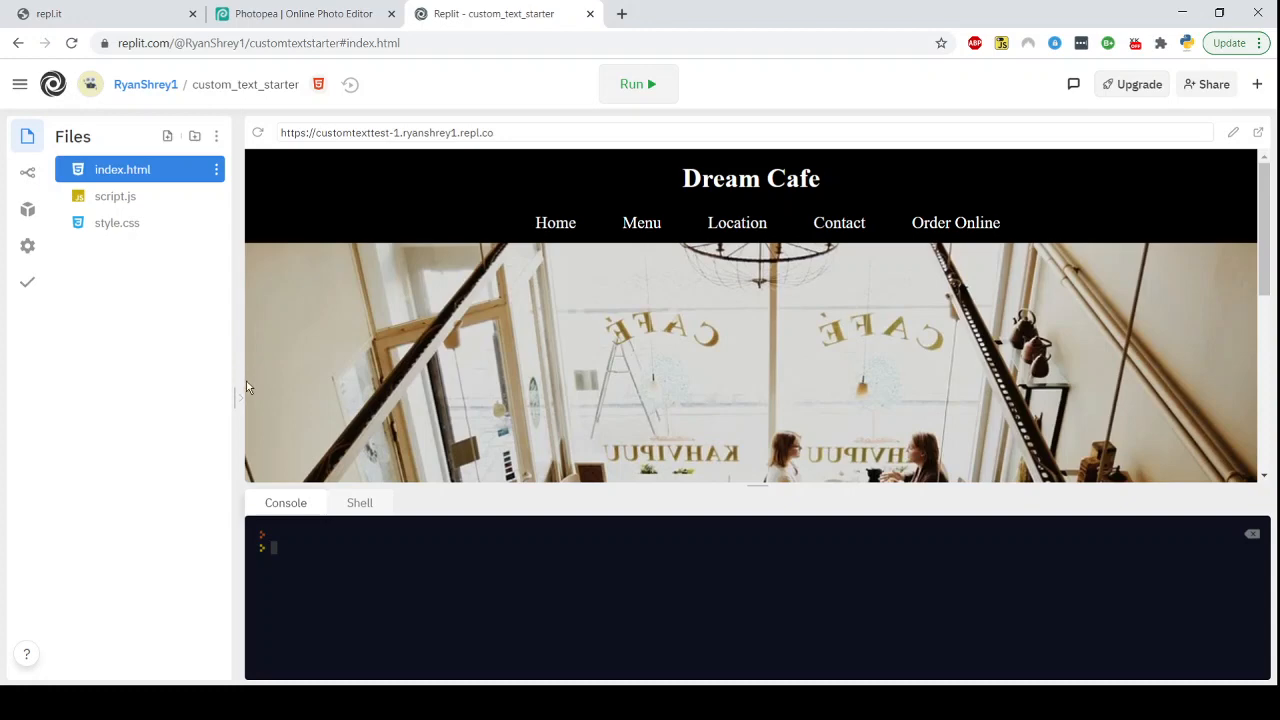
{"action": "left_click_drag", "start_coordinate": [241, 381], "coordinate": [788, 376]}
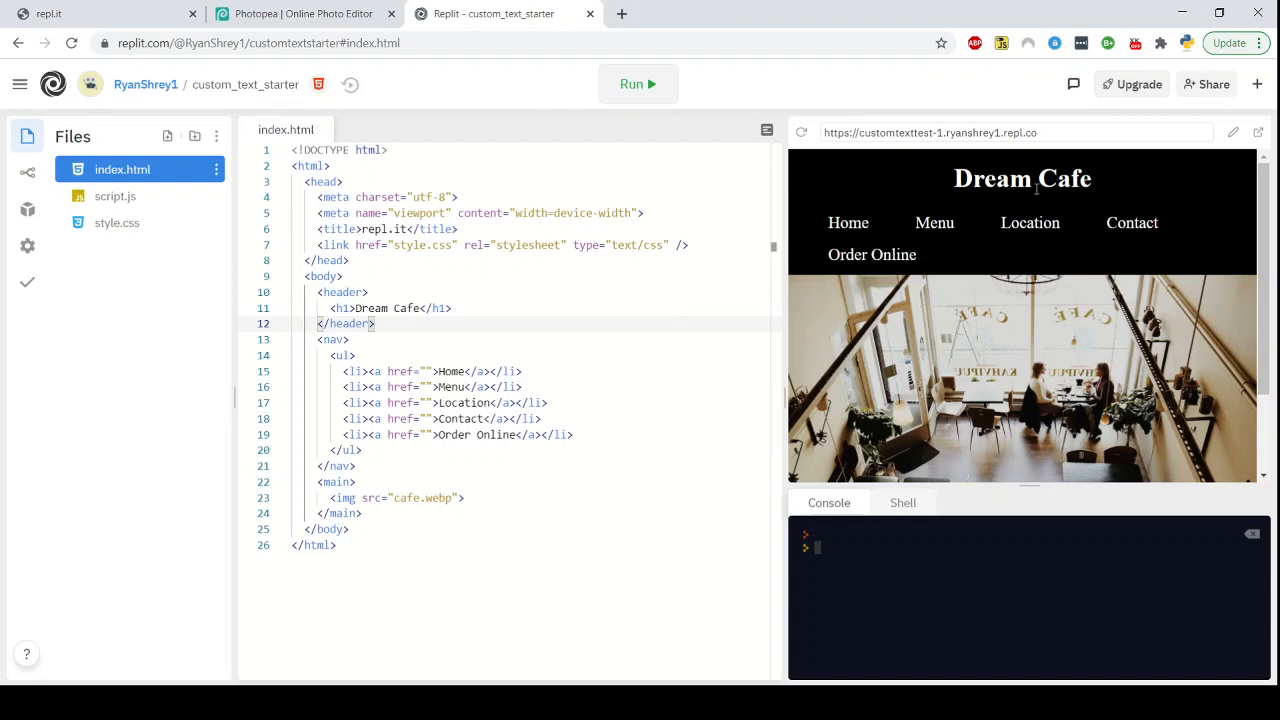
{"action": "mouse_move", "coordinate": [955, 182]}
{"action": "left_mouse_down"}
{"action": "mouse_move", "coordinate": [1098, 188]}
{"action": "mouse_move", "coordinate": [943, 186]}
{"action": "left_mouse_up"}
{"action": "left_click", "coordinate": [1098, 183]}
{"action": "left_click_drag", "start_coordinate": [1094, 183], "coordinate": [956, 180]}
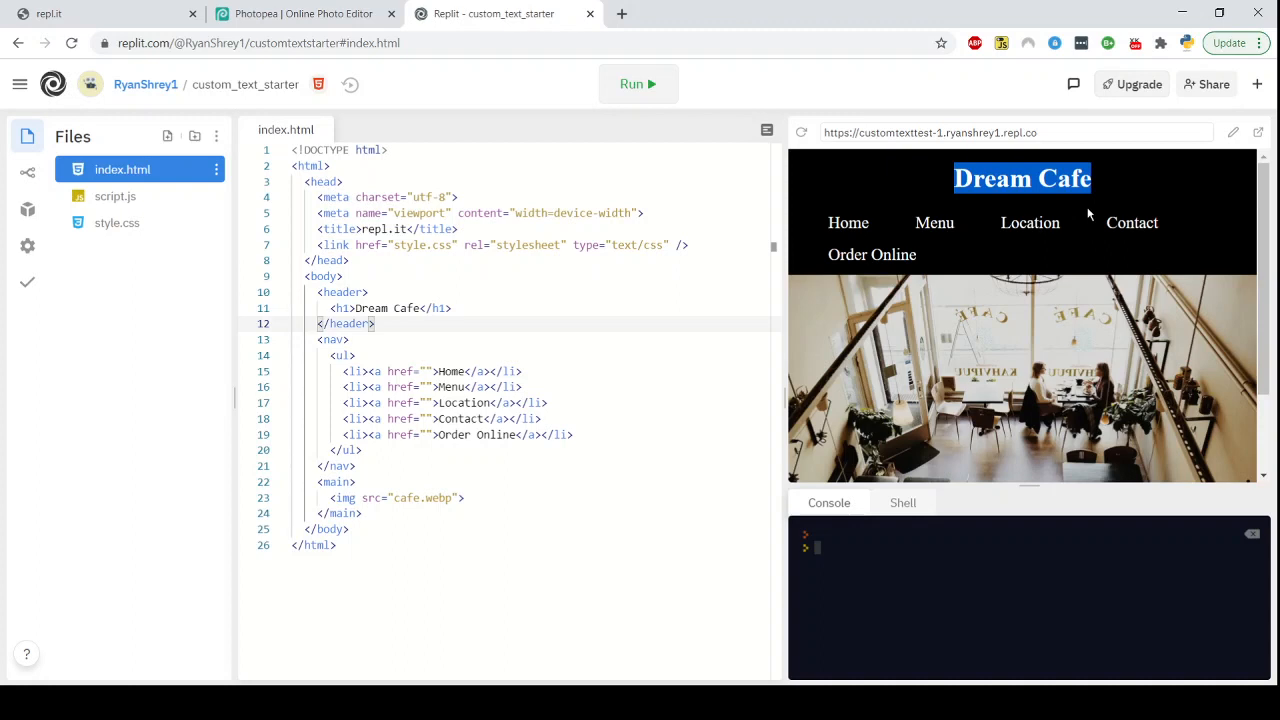
{"action": "left_click", "coordinate": [1090, 253]}
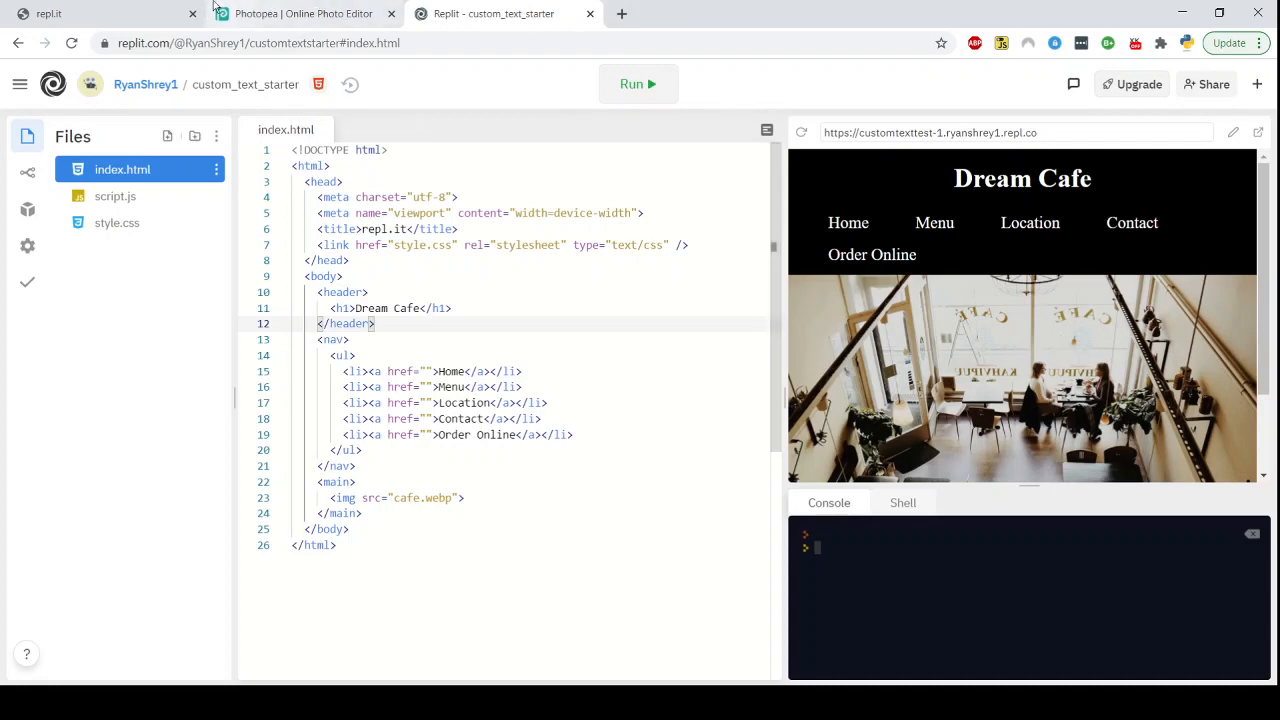
Switch to Photopea and sample the gold lettering colour from the cafe photo with the Eyedropper
{"action": "left_click", "coordinate": [260, 10]}
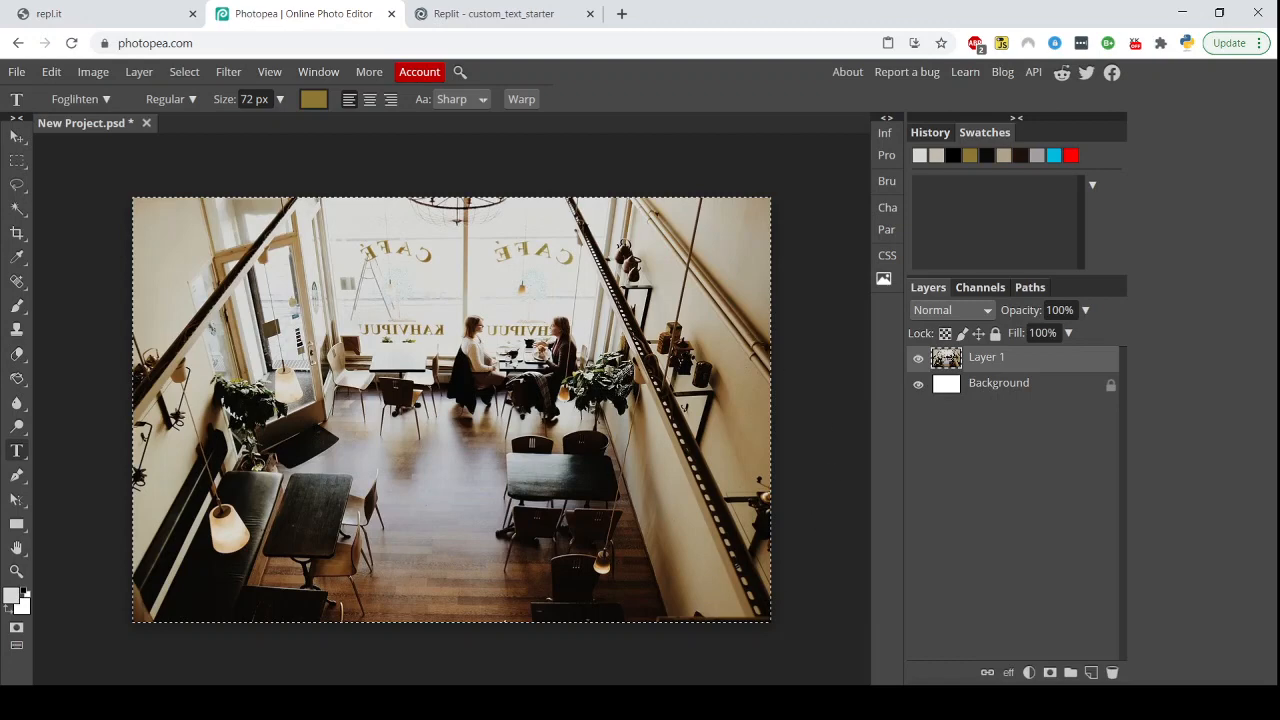
{"action": "left_click", "coordinate": [16, 258]}
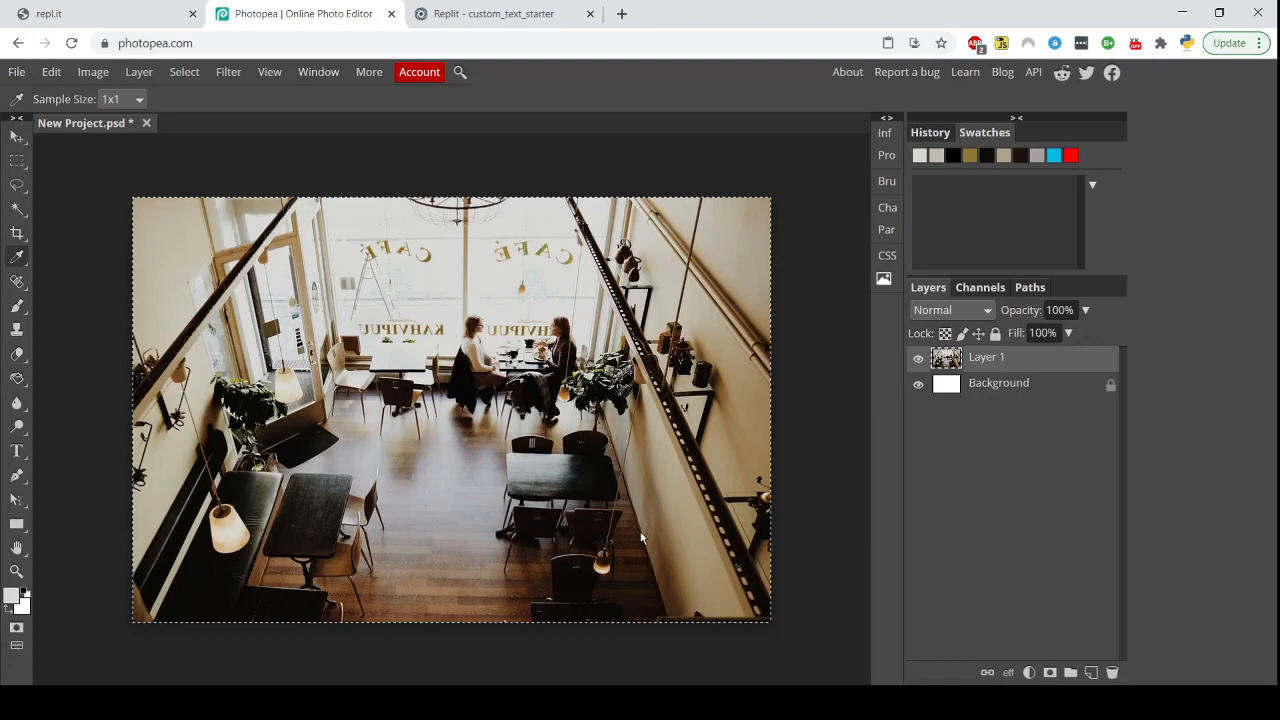
{"action": "left_click", "coordinate": [543, 284]}
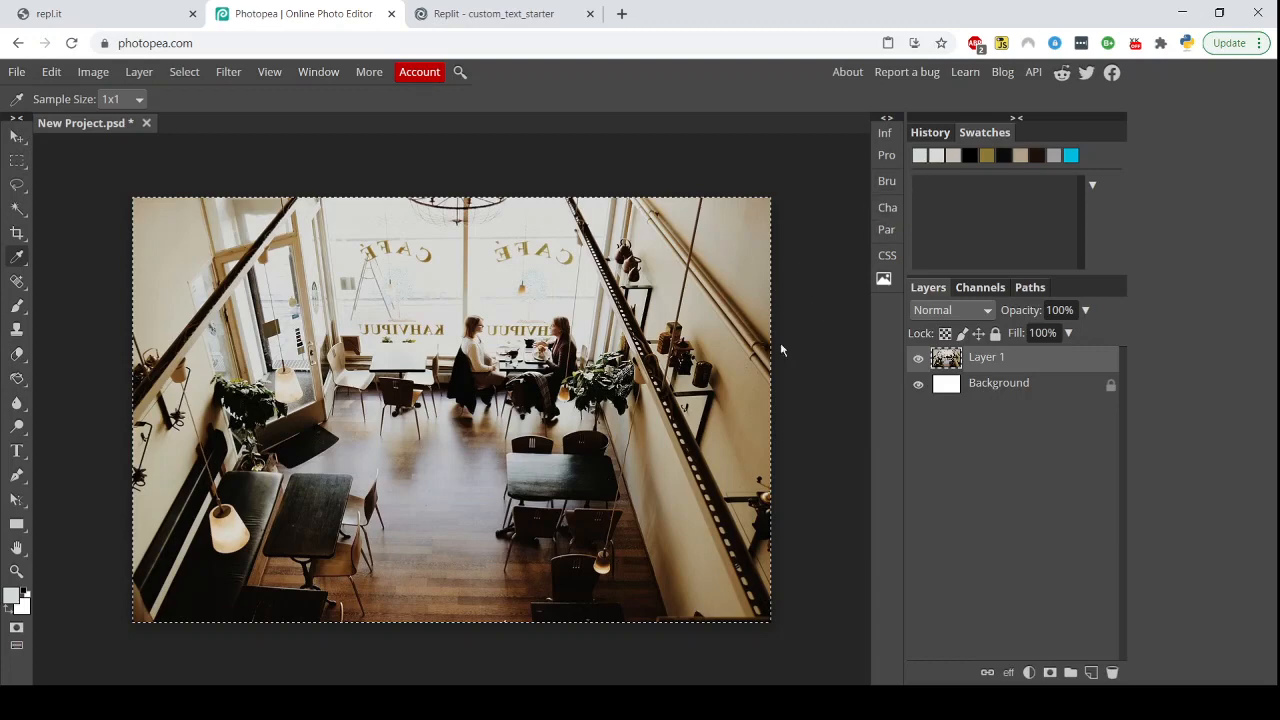
{"action": "left_click", "coordinate": [601, 481]}
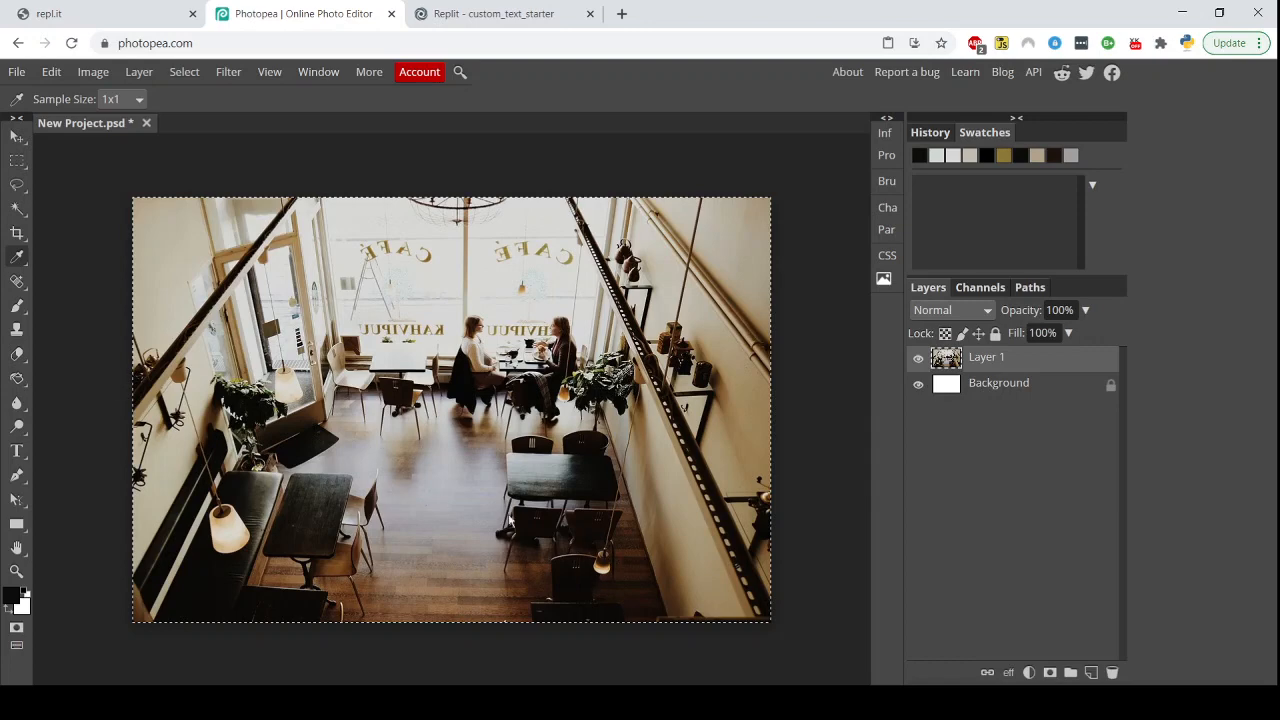
{"action": "left_click", "coordinate": [507, 259]}
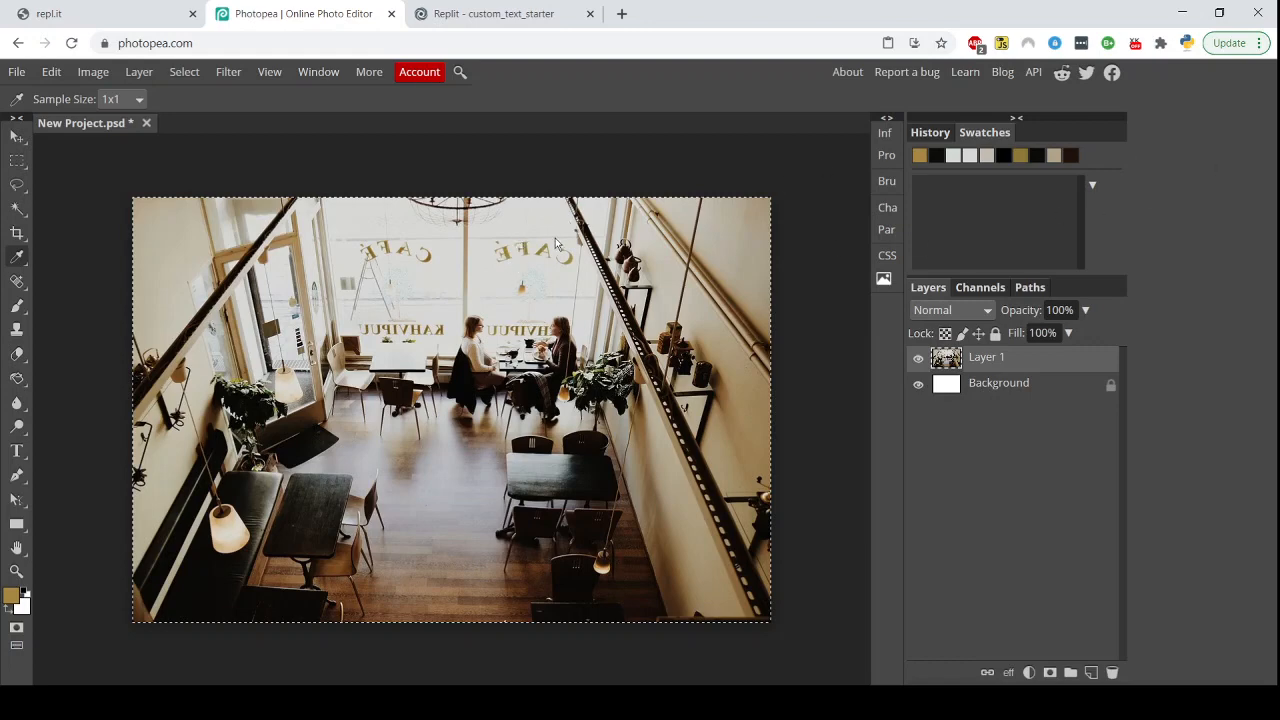
{"action": "left_click", "coordinate": [429, 260]}
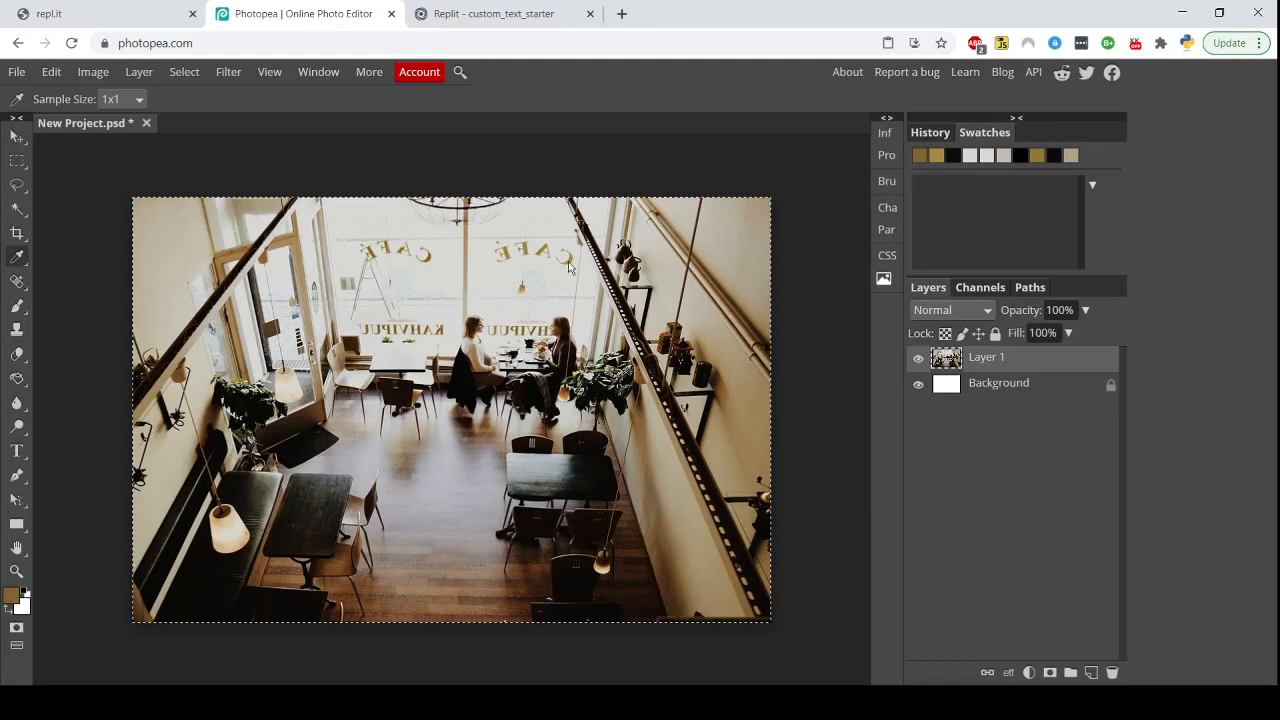
Create a new project 400 px wide and 100 px high
{"action": "left_click", "coordinate": [17, 72]}
{"action": "left_click", "coordinate": [35, 104]}
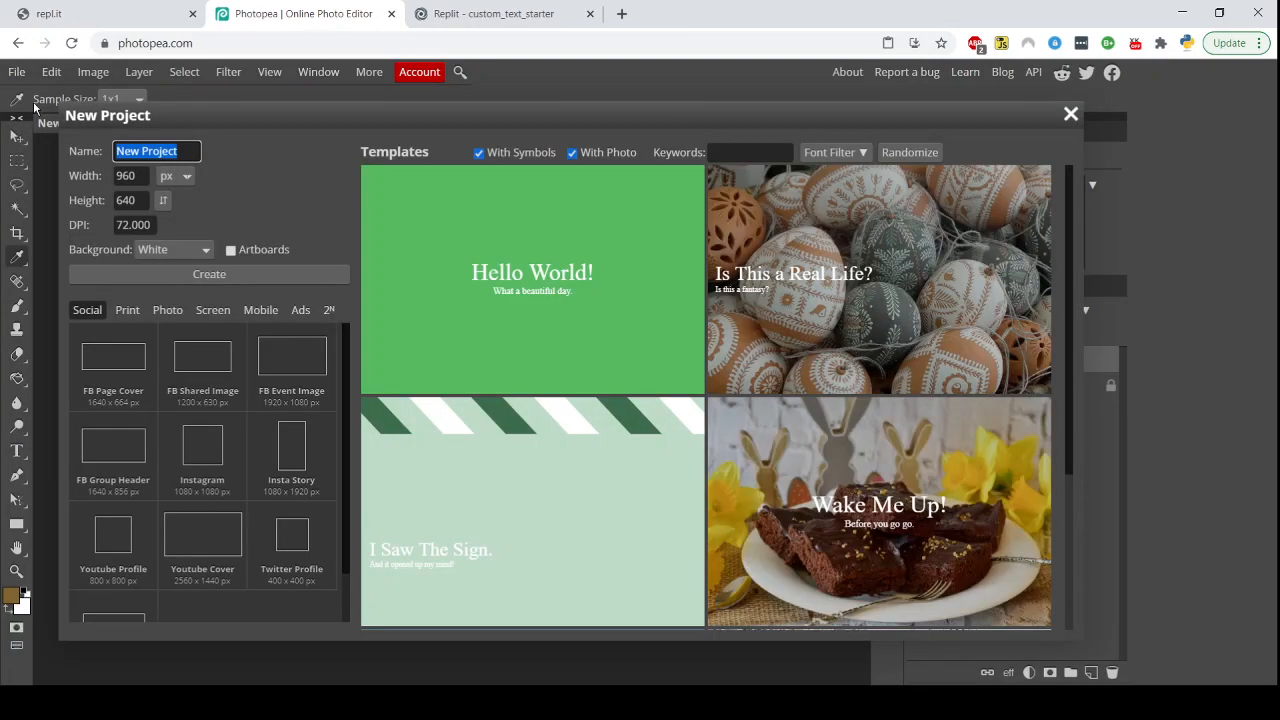
{"action": "left_click", "coordinate": [121, 176]}
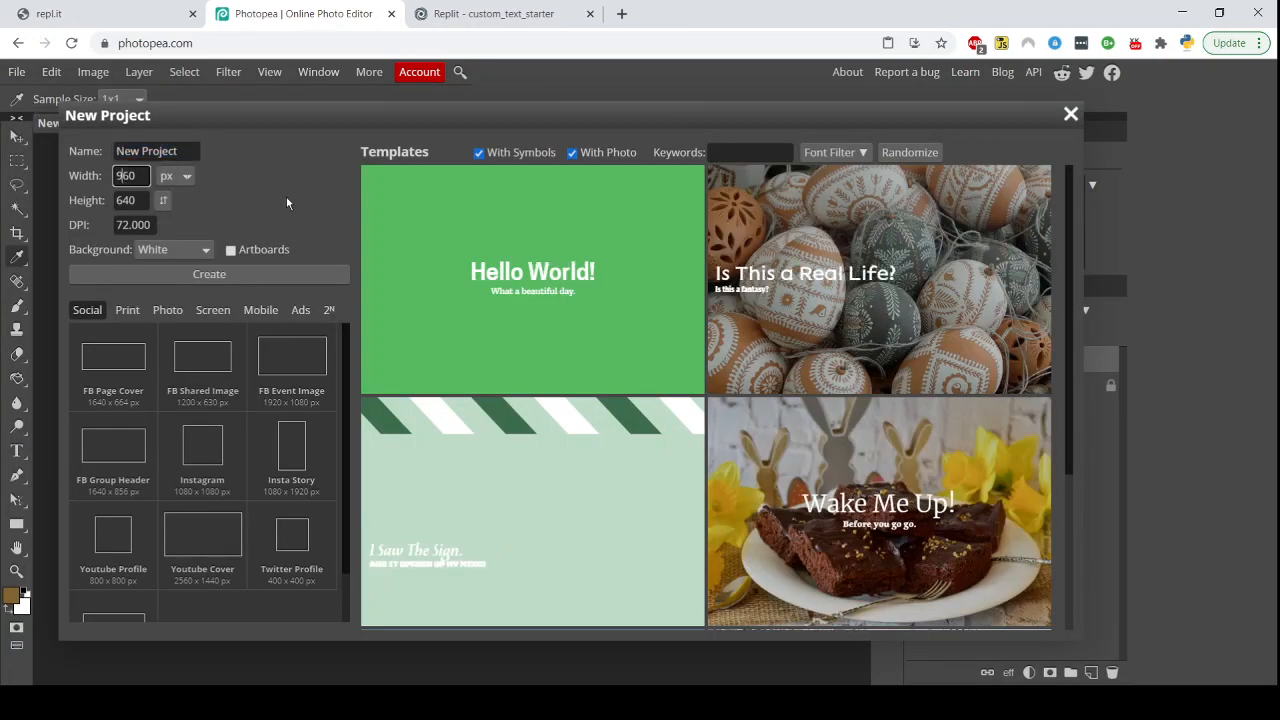
{"action": "left_click_drag", "start_coordinate": [138, 176], "coordinate": [97, 176]}
{"action": "type", "text": "400"}
{"action": "key", "text": "Tab"}
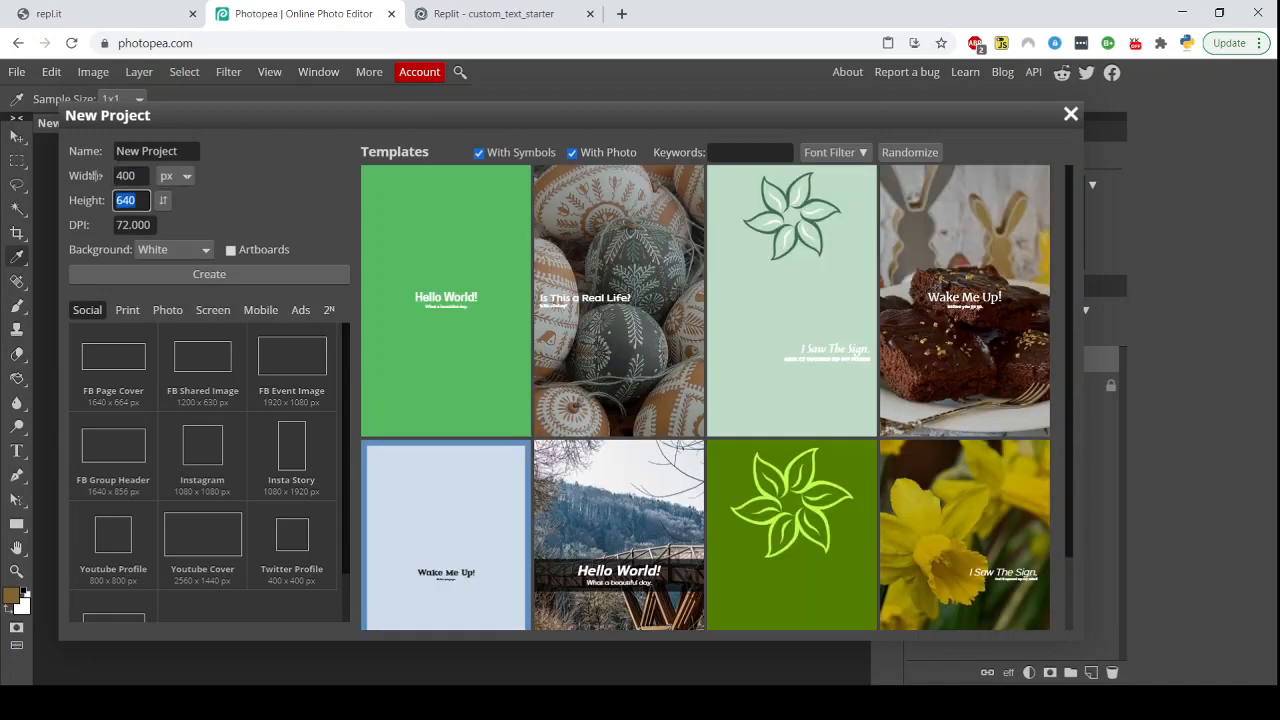
{"action": "type", "text": "100"}
{"action": "left_click", "coordinate": [227, 278]}
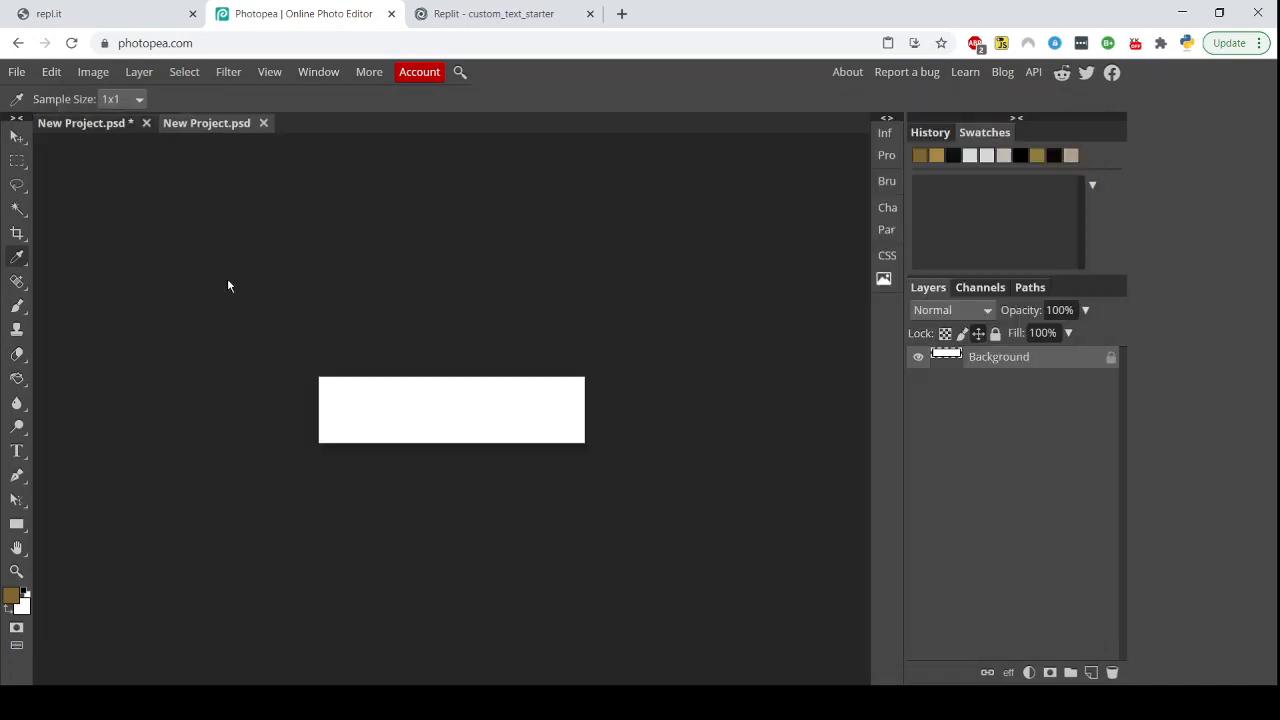
Add the text 'Dream Cafe' at 72 px across the new canvas with the Text tool and commit it
{"action": "key", "text": "ctrl+0"}
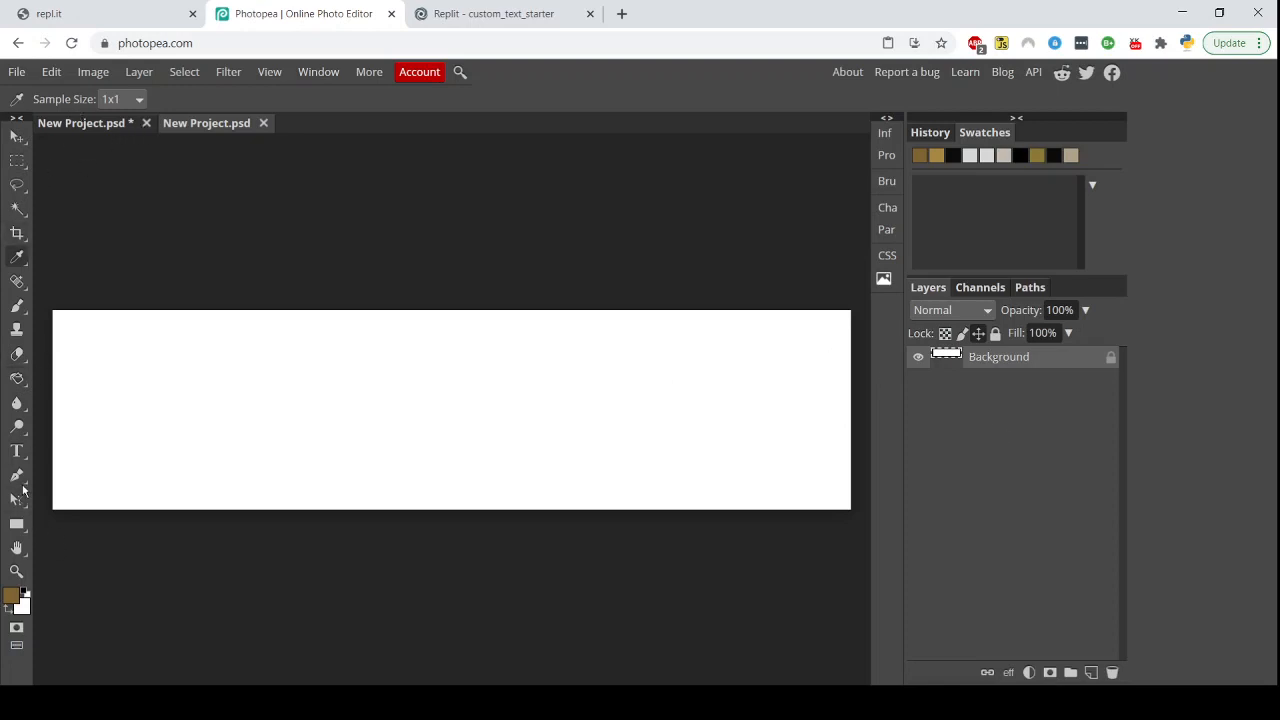
{"action": "left_click", "coordinate": [16, 452]}
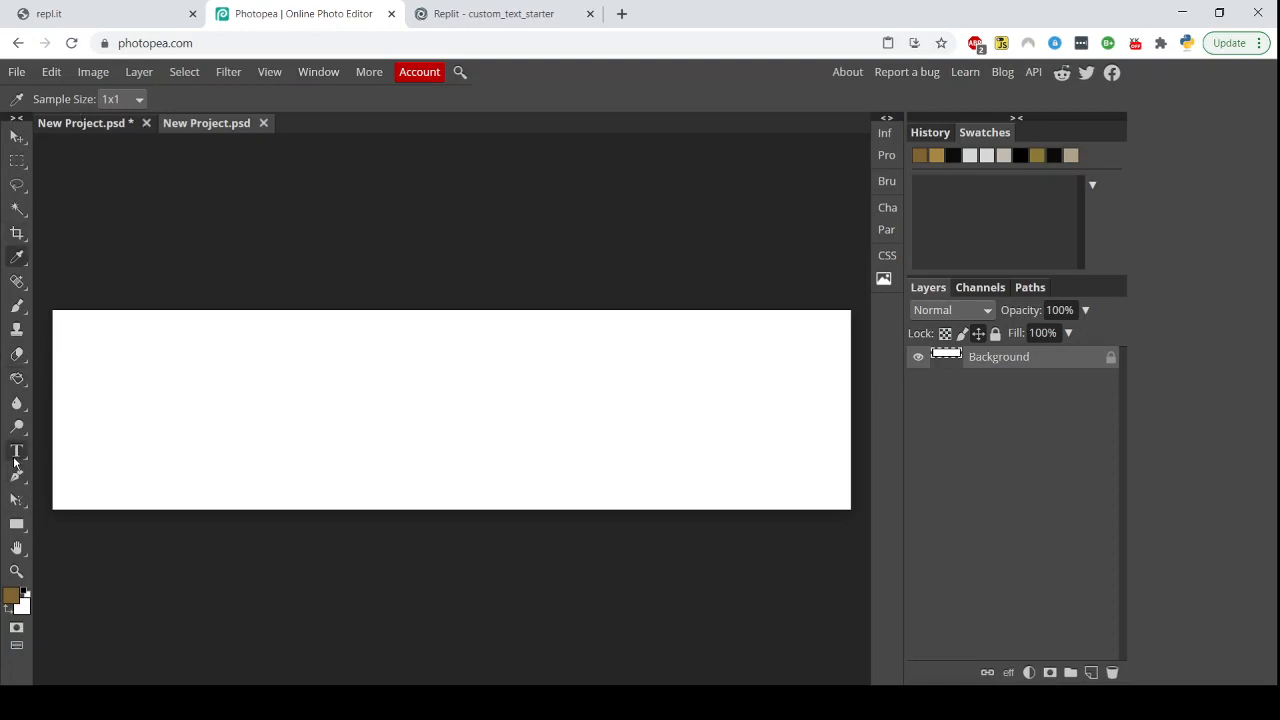
{"action": "left_click", "coordinate": [90, 362]}
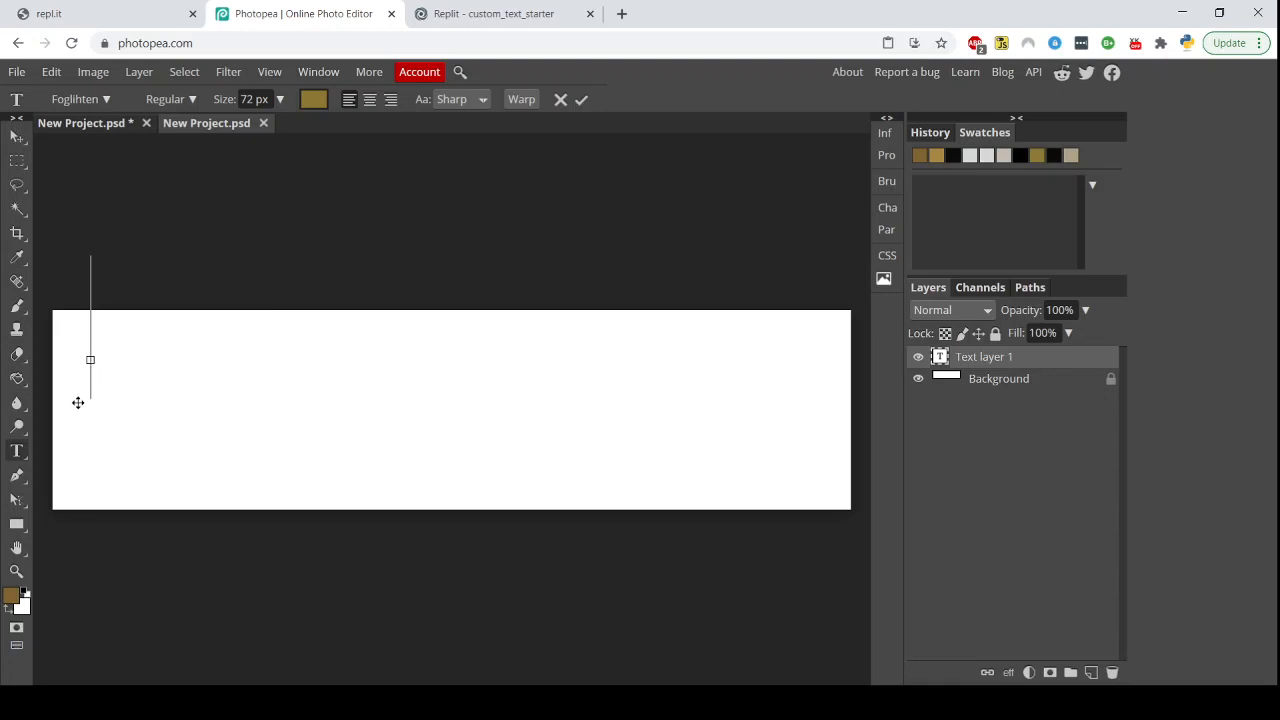
{"action": "left_click_drag", "start_coordinate": [77, 400], "coordinate": [77, 483]}
{"action": "type", "text": "Dream"}
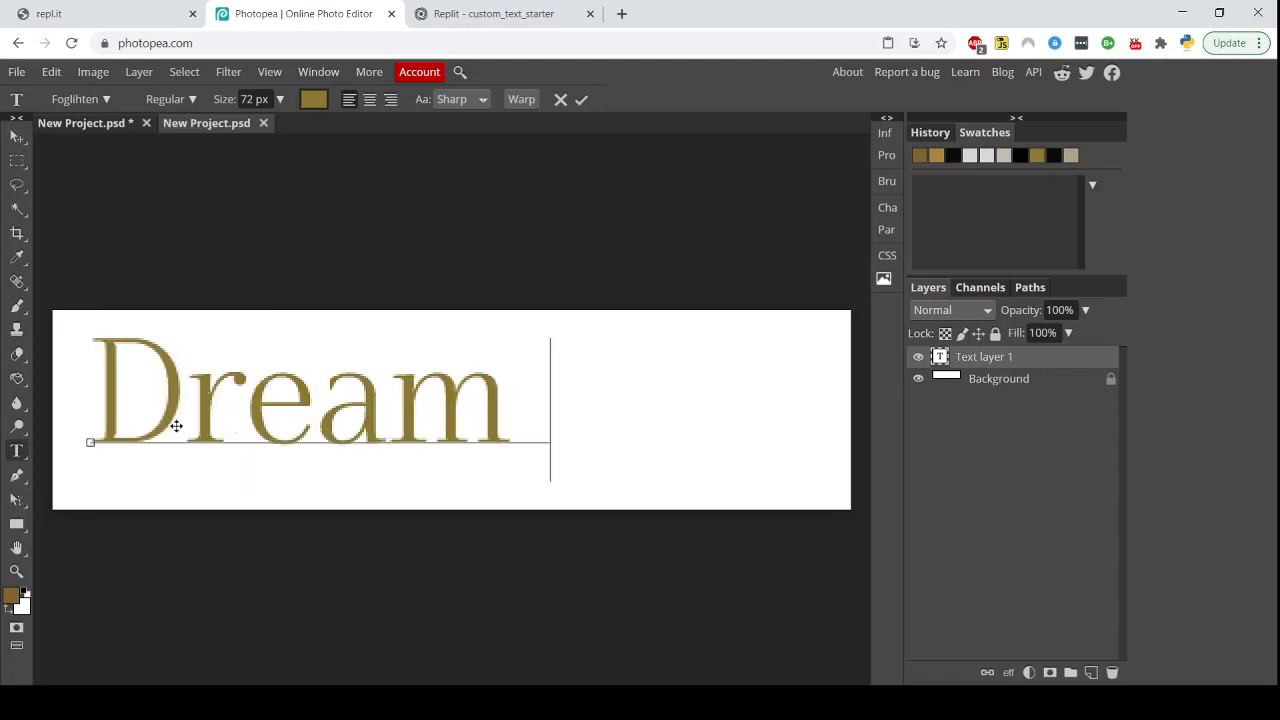
{"action": "type", "text": " Cafe"}
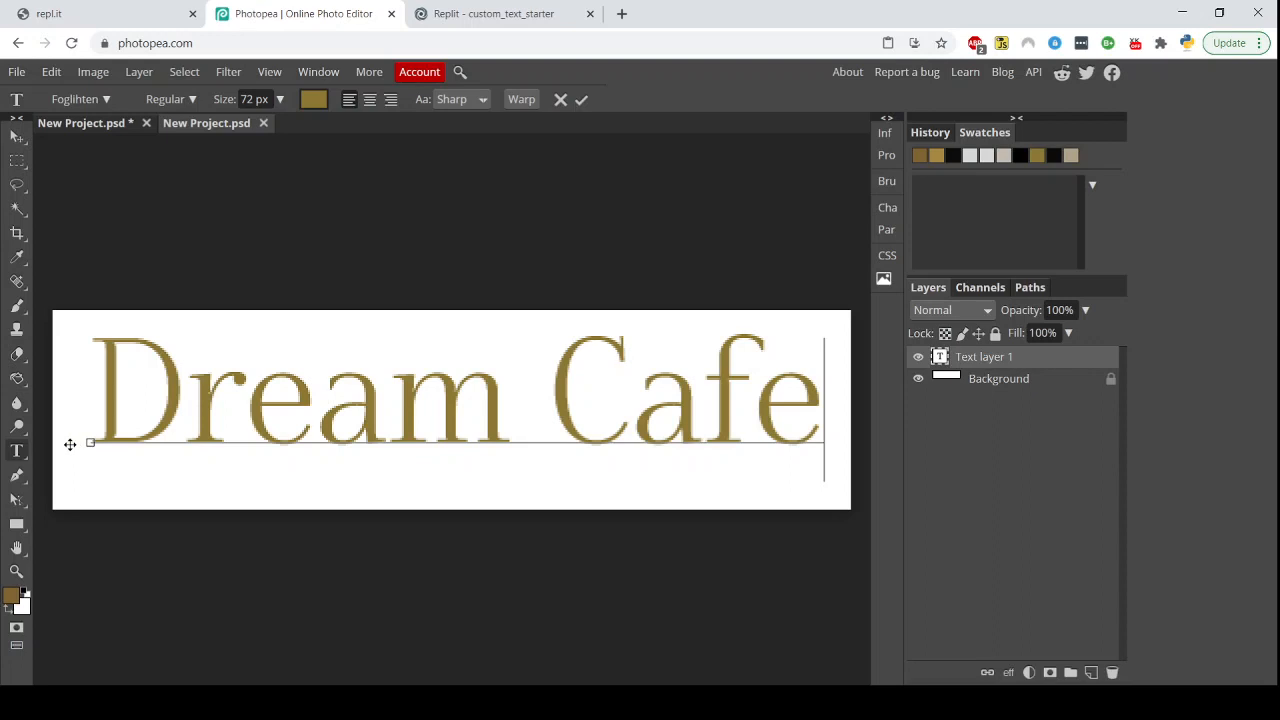
{"action": "left_click_drag", "start_coordinate": [69, 443], "coordinate": [67, 460]}
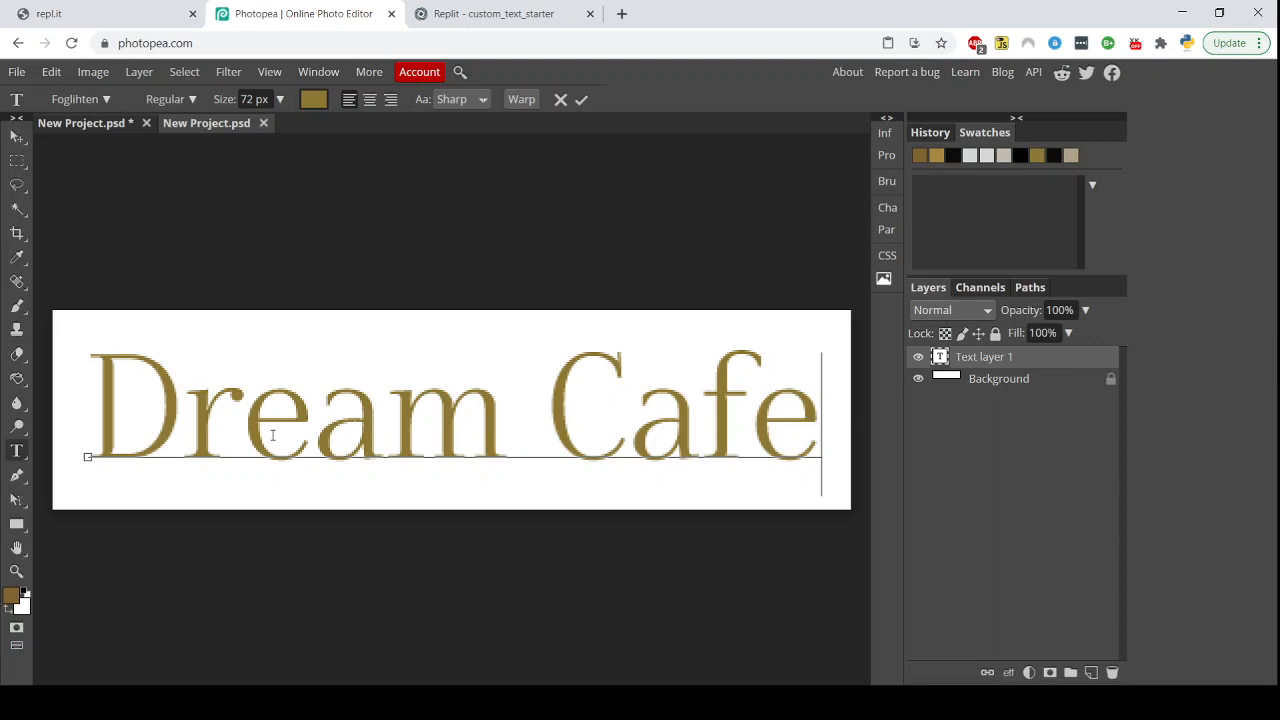
{"action": "left_click", "coordinate": [250, 98]}
{"action": "left_click", "coordinate": [256, 100]}
{"action": "left_click", "coordinate": [98, 124]}
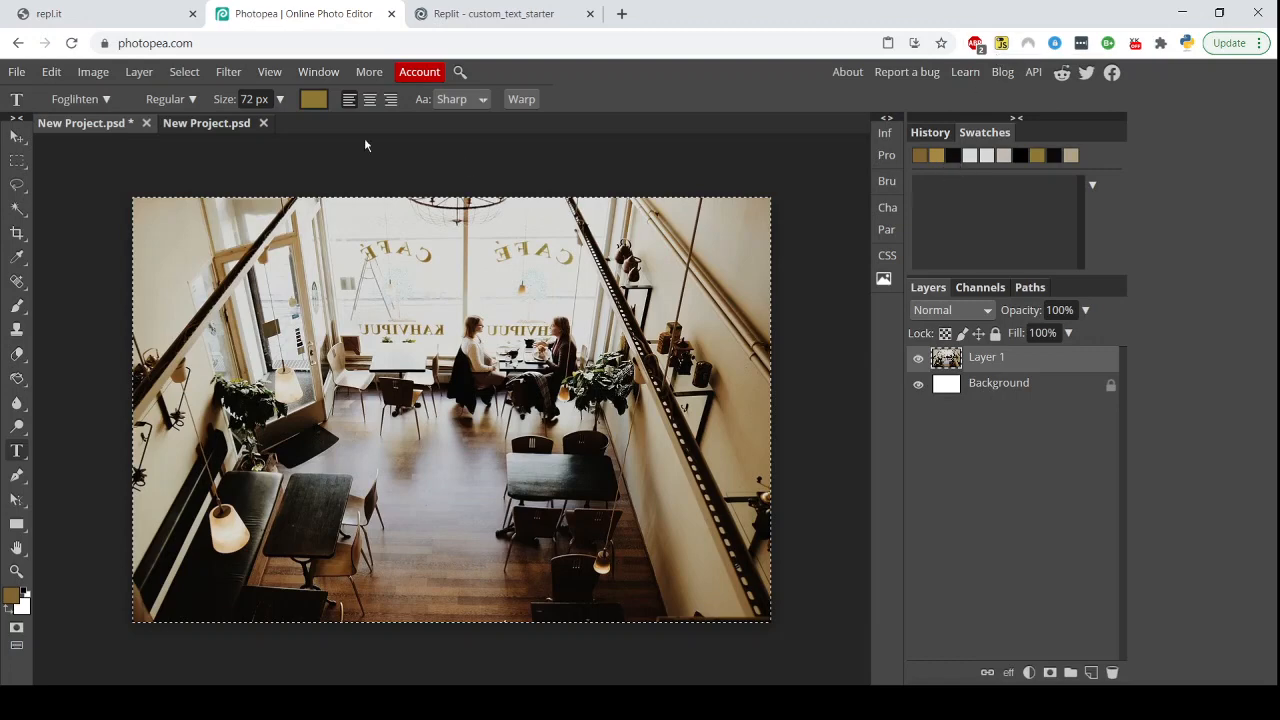
{"action": "left_click", "coordinate": [198, 124]}
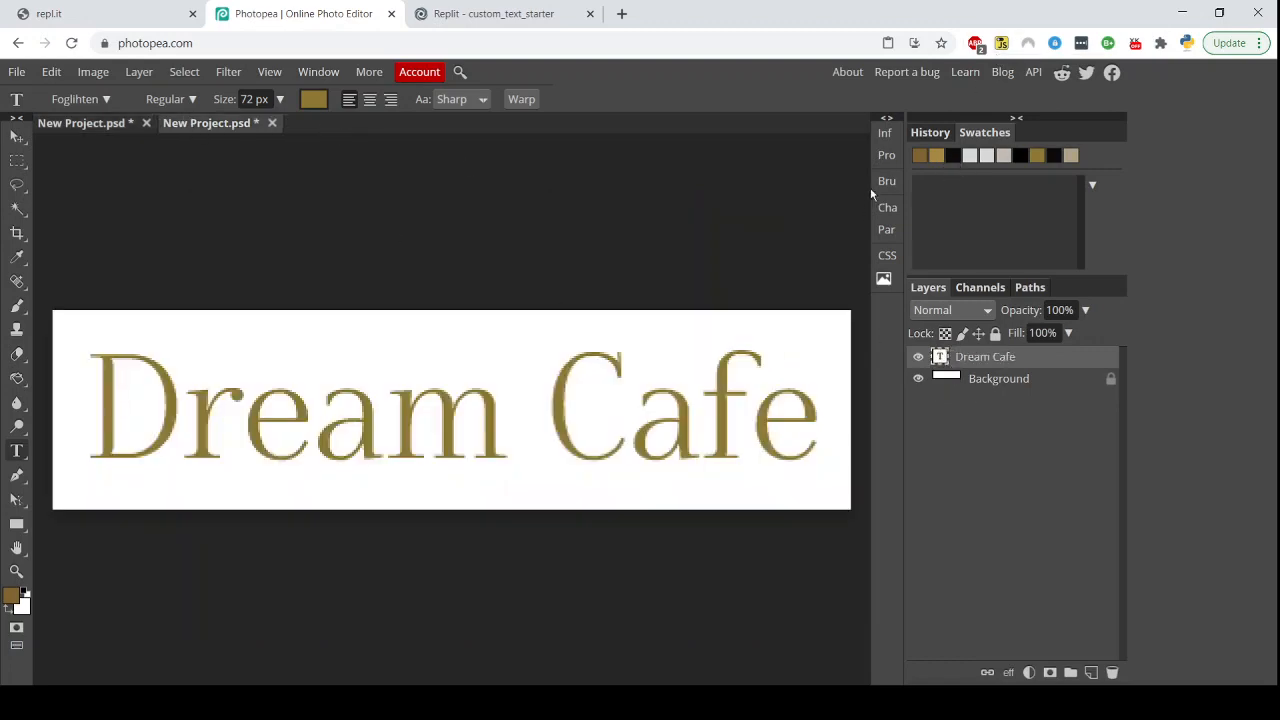
Fill the background layer with black using the Paint Bucket
{"action": "left_click", "coordinate": [955, 156]}
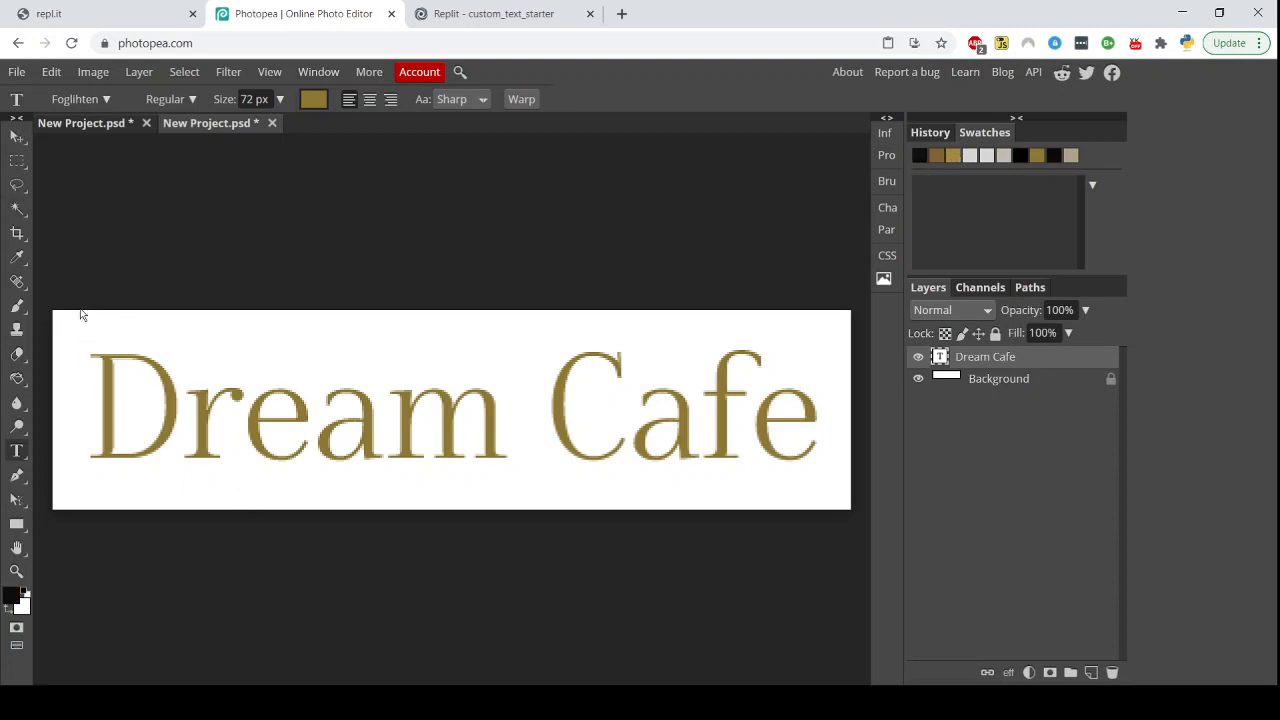
{"action": "left_click", "coordinate": [1031, 380]}
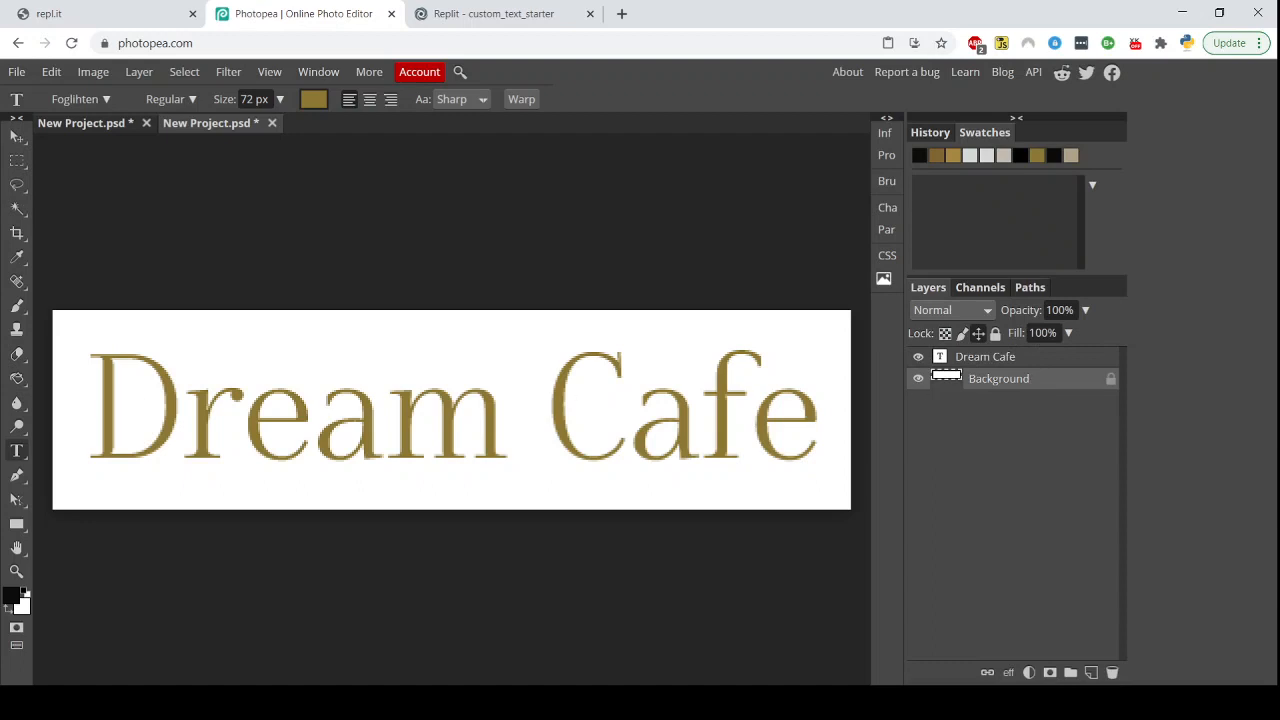
{"action": "left_click", "coordinate": [18, 380]}
{"action": "left_click", "coordinate": [272, 488]}
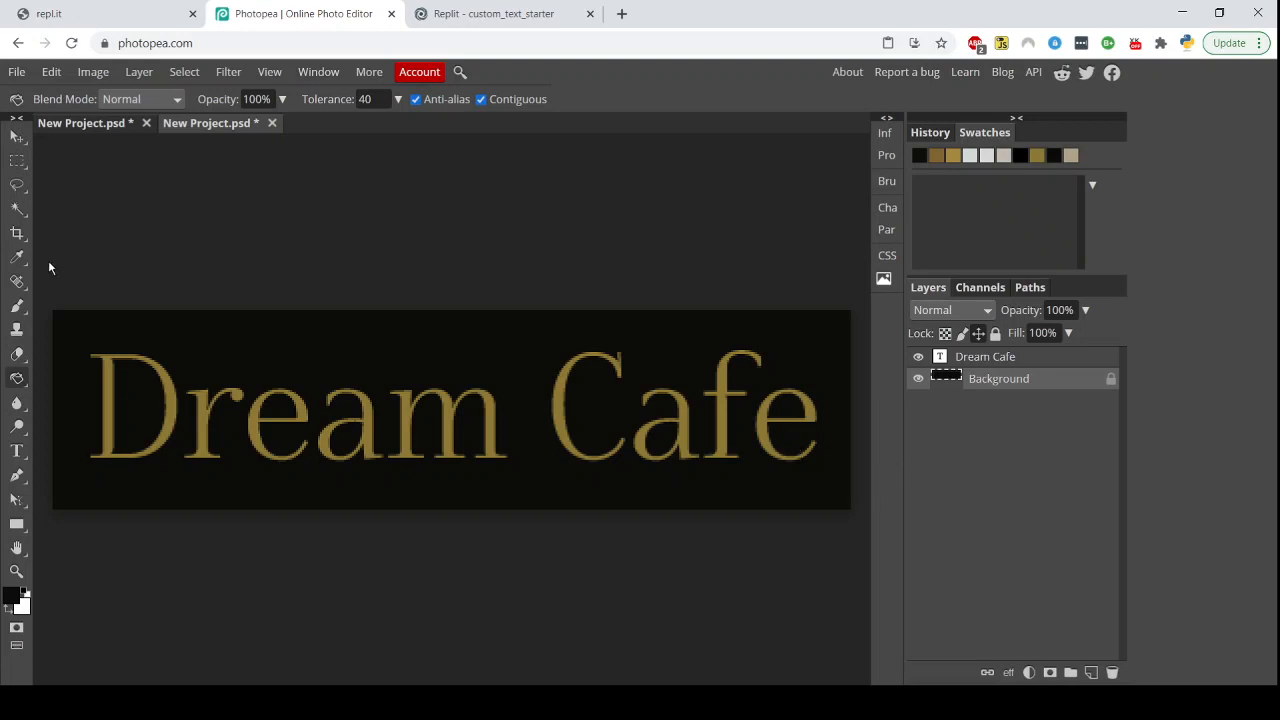
Select all of the 'Dream Cafe' text and recolour it to the gold swatch a78742
{"action": "left_click", "coordinate": [23, 461]}
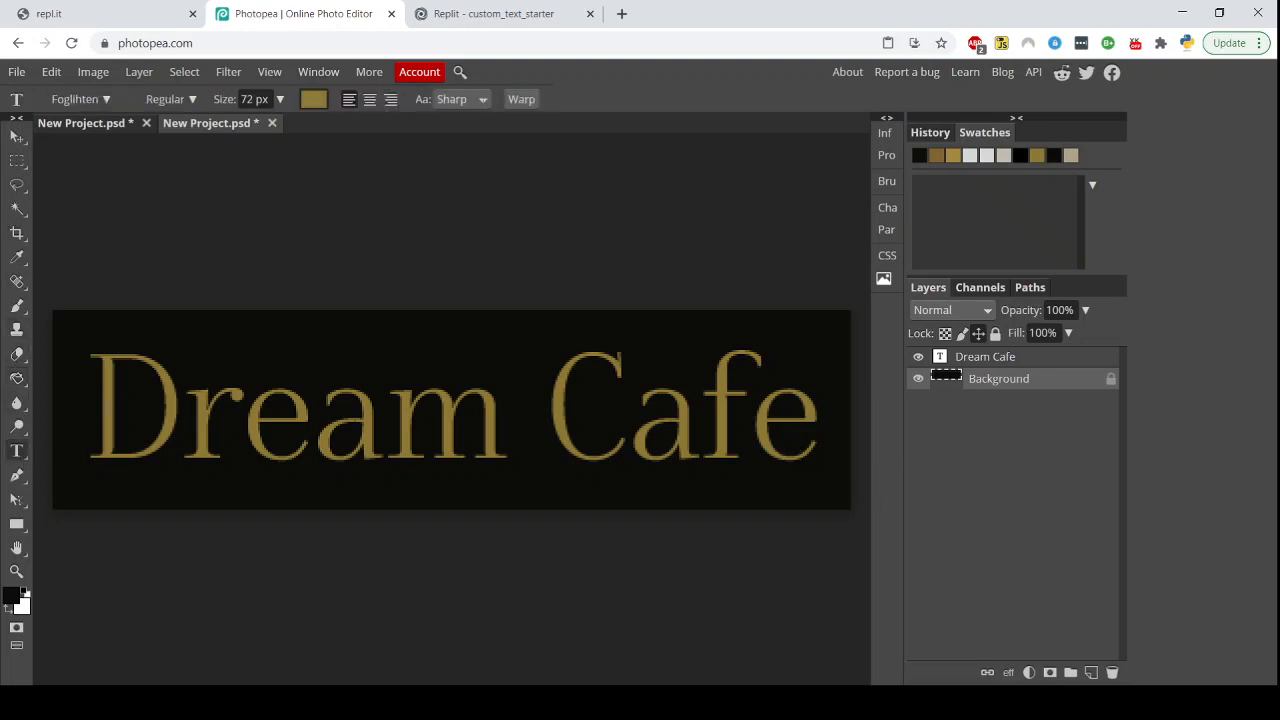
{"action": "double_click", "coordinate": [92, 421]}
{"action": "left_click_drag", "start_coordinate": [90, 420], "coordinate": [997, 289]}
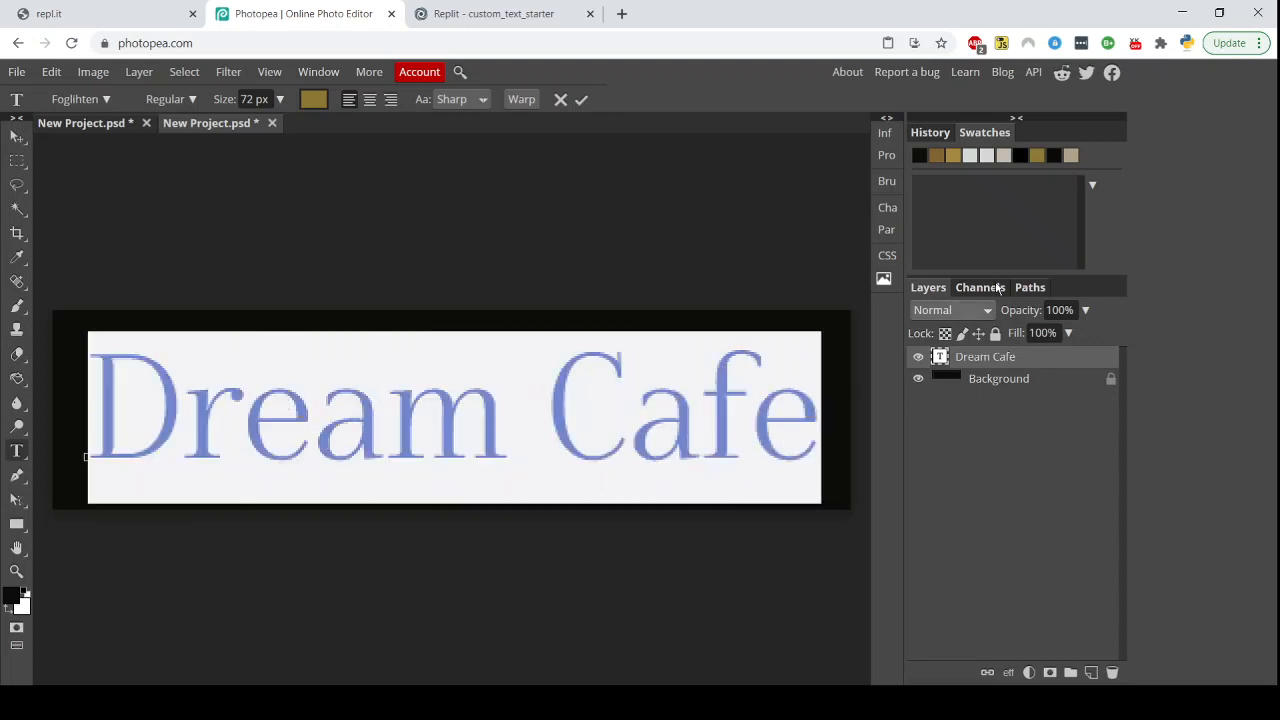
{"action": "left_click", "coordinate": [313, 100]}
{"action": "left_click", "coordinate": [956, 157]}
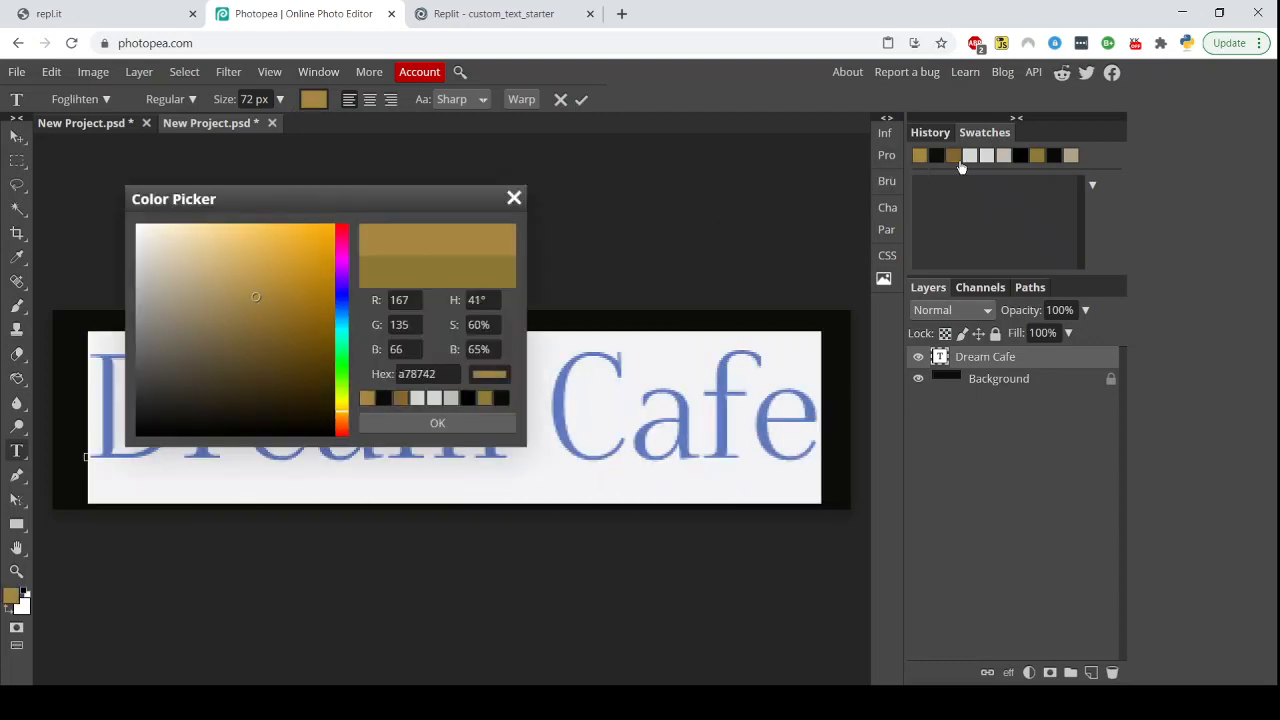
{"action": "left_click", "coordinate": [455, 424]}
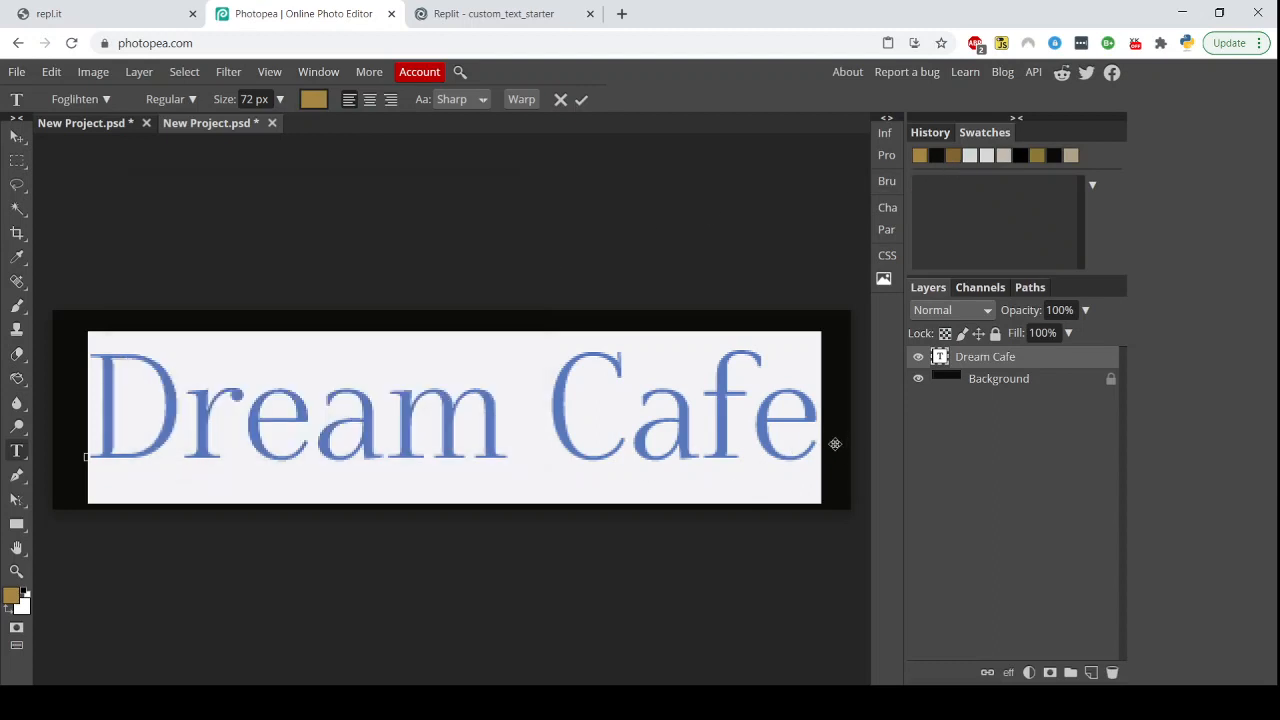
{"action": "left_click", "coordinate": [533, 411]}
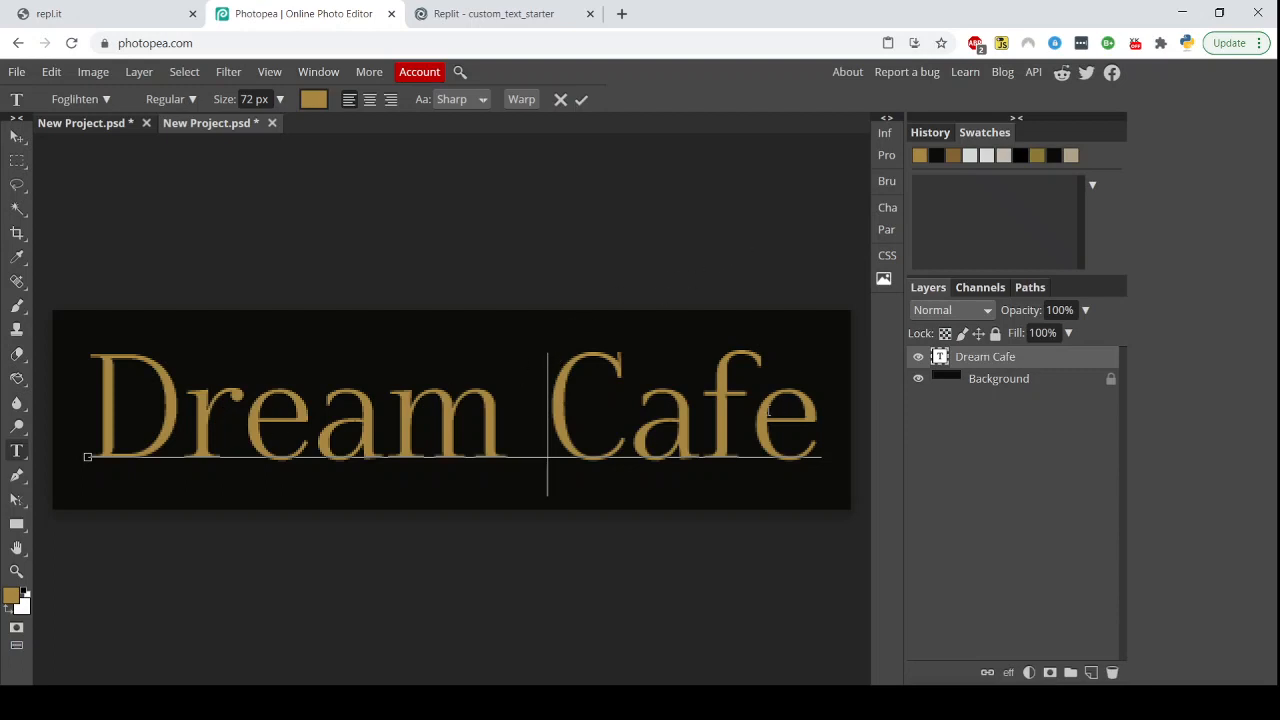
{"action": "left_click", "coordinate": [801, 410]}
{"action": "left_click", "coordinate": [977, 366]}
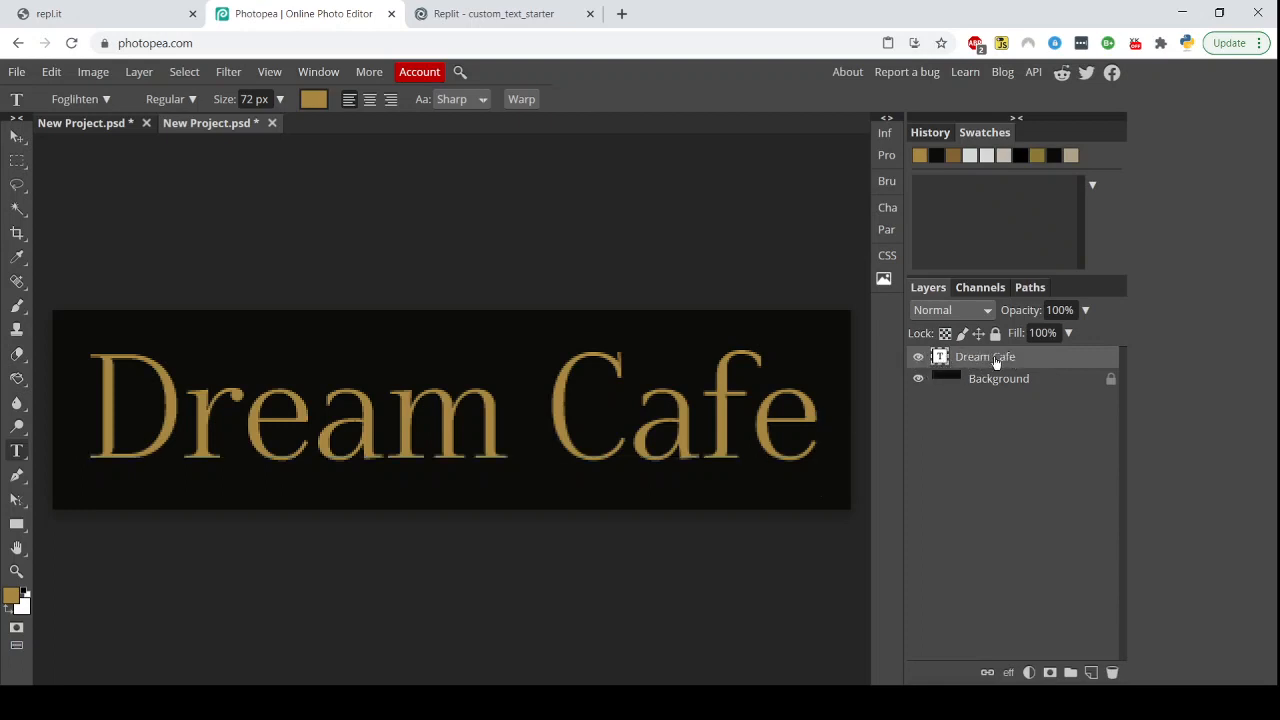
Open the Blending Options for the Dream Cafe text layer
{"action": "right_click", "coordinate": [977, 364]}
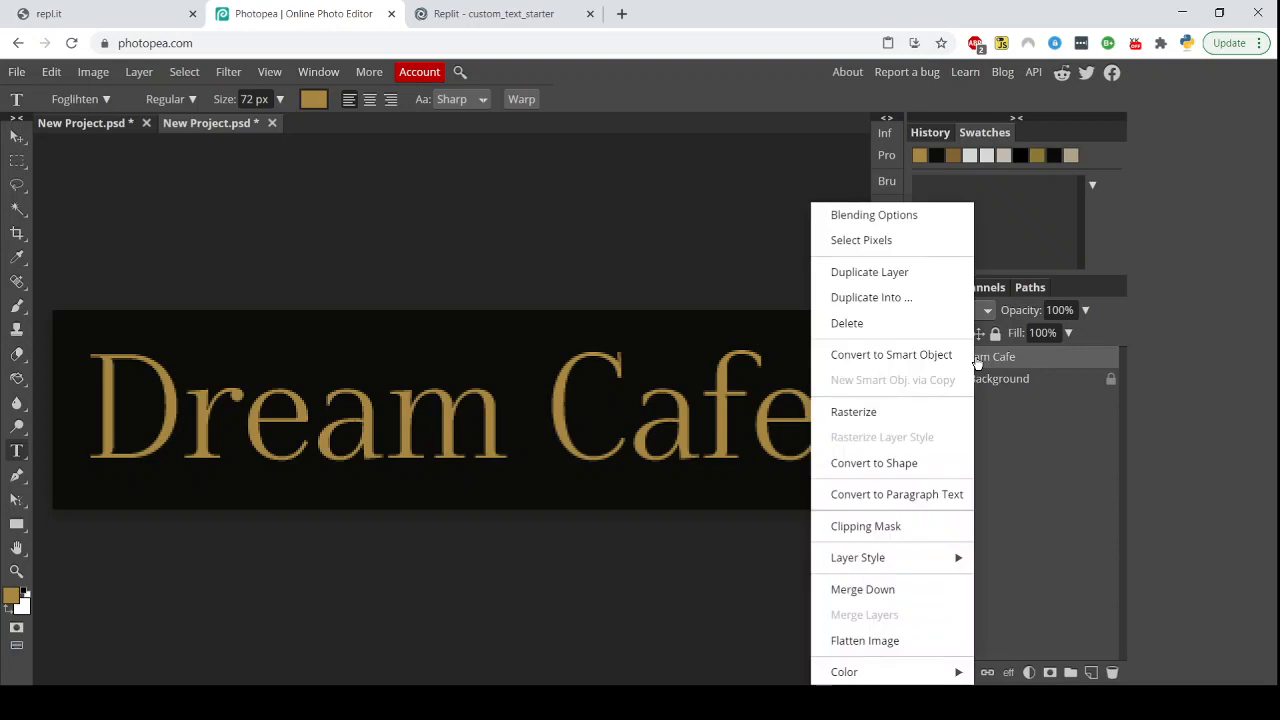
{"action": "left_click", "coordinate": [926, 219]}
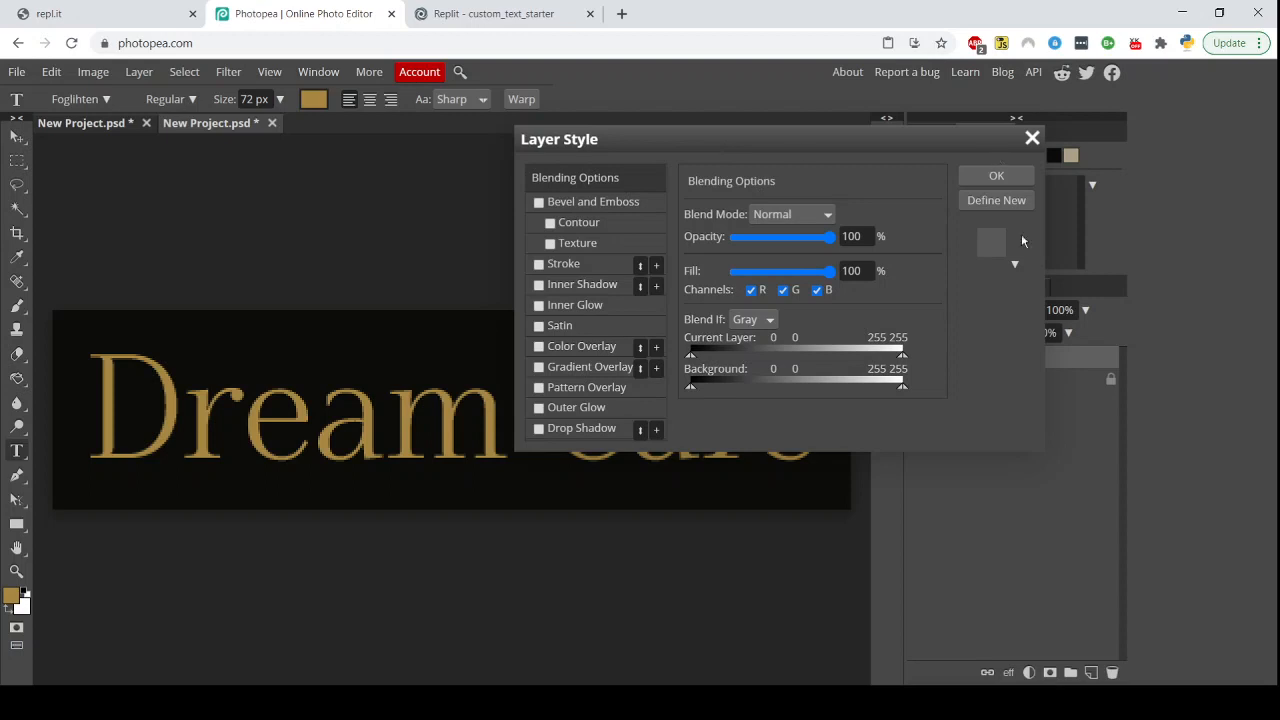
{"action": "left_click_drag", "start_coordinate": [860, 151], "coordinate": [670, 178]}
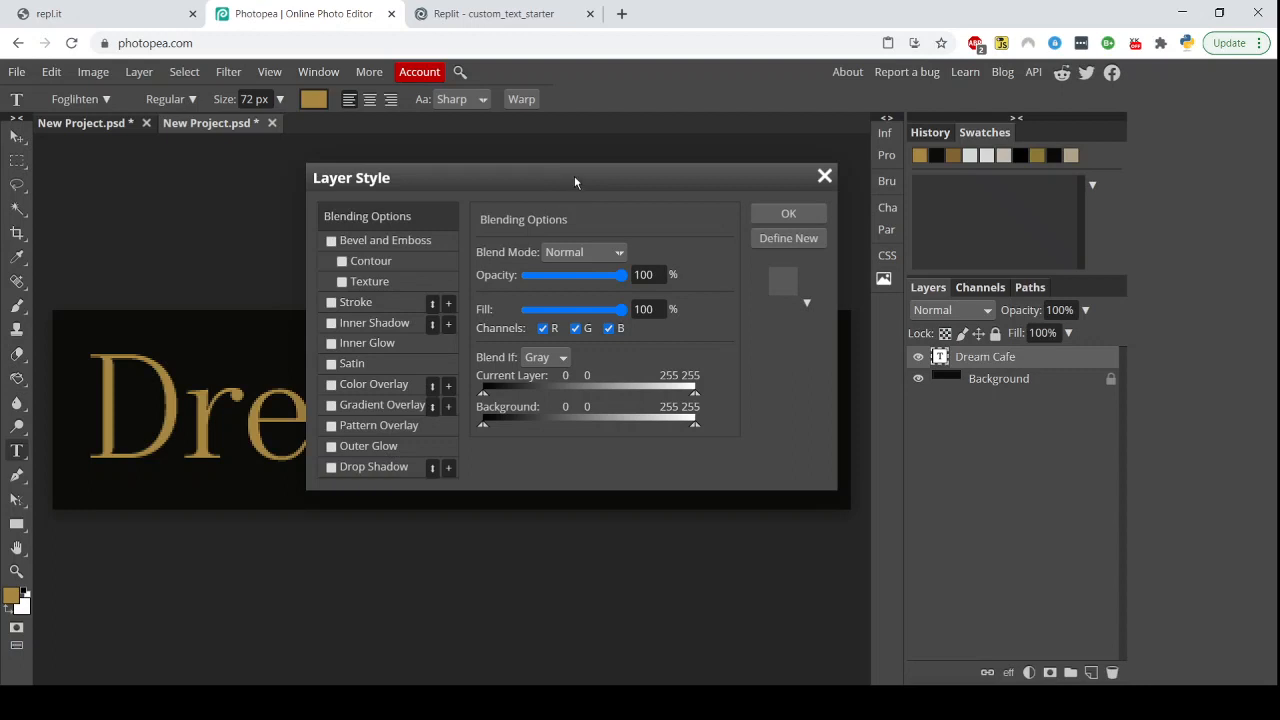
Enable the Bevel and Emboss effect on the Dream Cafe text layer and open its settings
{"action": "left_click", "coordinate": [331, 242]}
{"action": "left_click_drag", "start_coordinate": [433, 186], "coordinate": [621, 205]}
{"action": "left_click", "coordinate": [518, 260]}
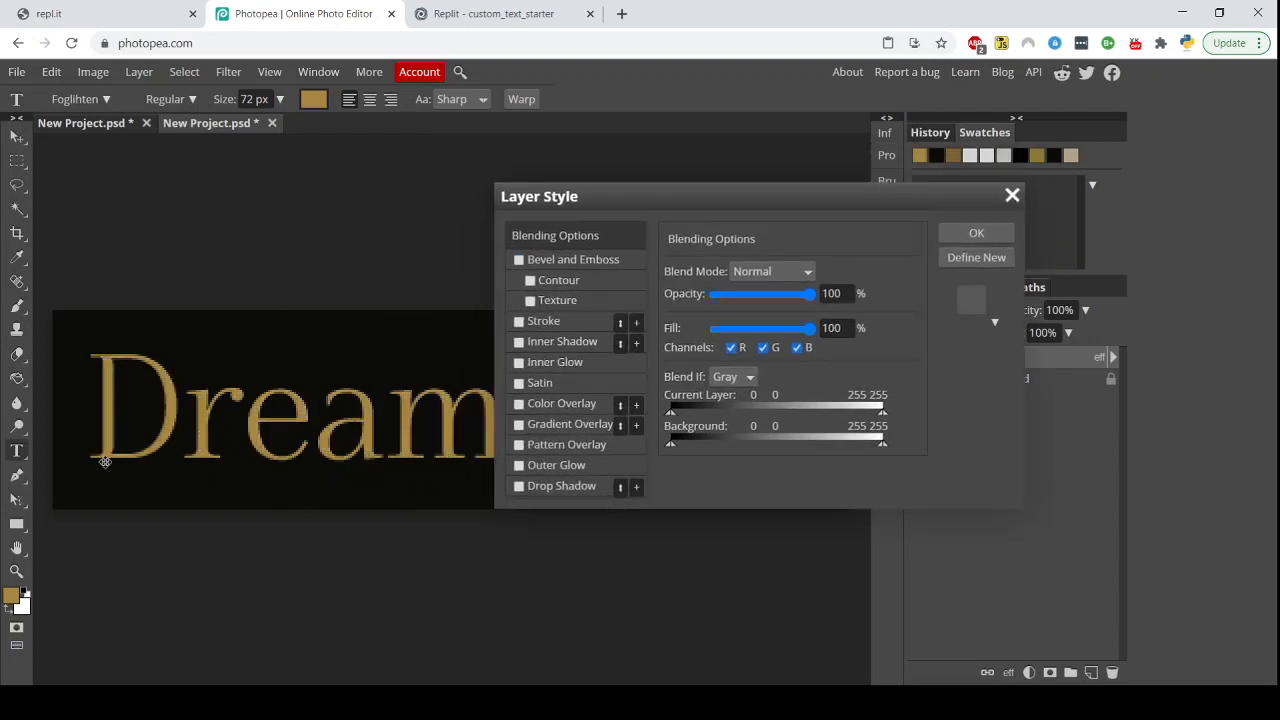
{"action": "left_click", "coordinate": [518, 261]}
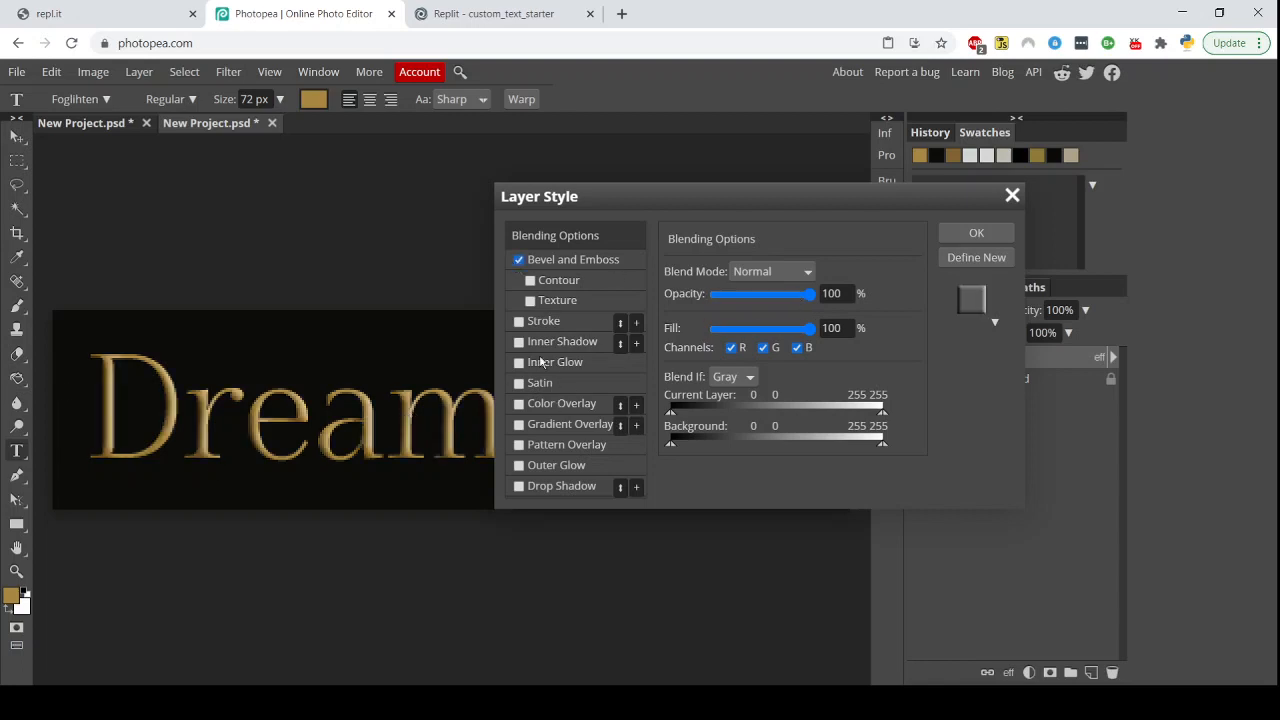
{"action": "left_click", "coordinate": [563, 262]}
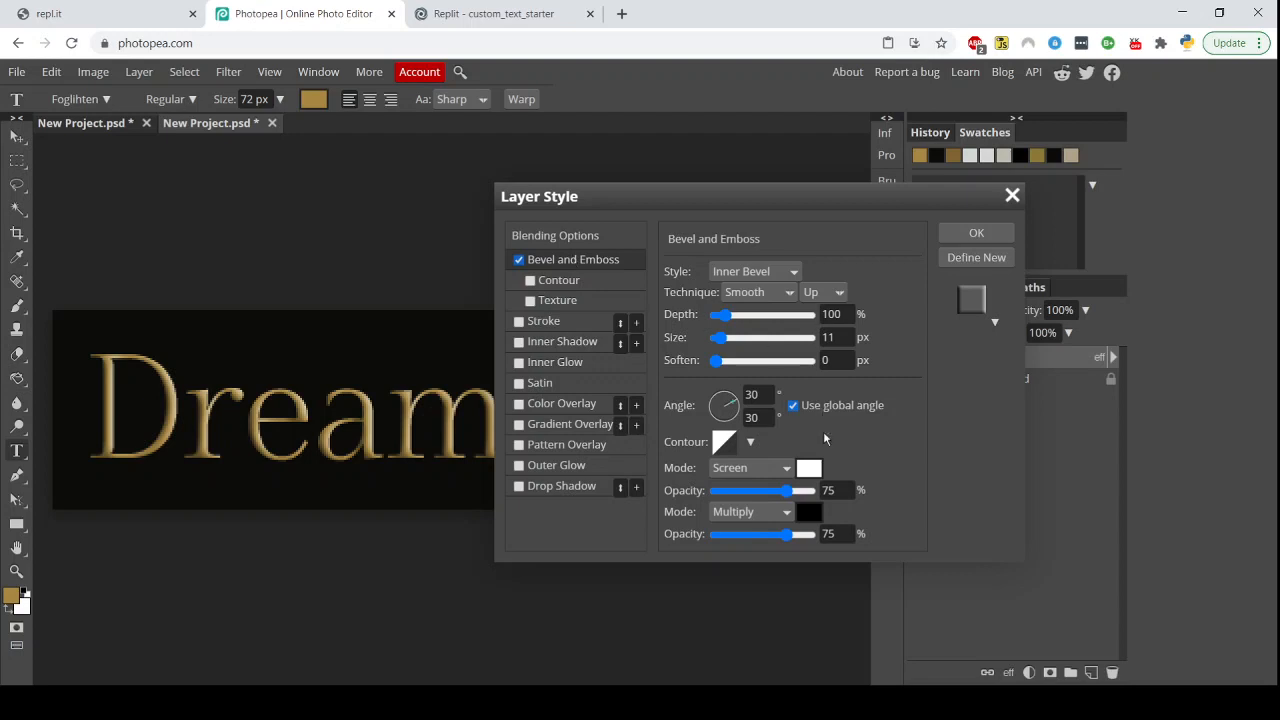
Set the bevel depth to 250% and the size to 2 px
{"action": "left_click_drag", "start_coordinate": [721, 315], "coordinate": [771, 316]}
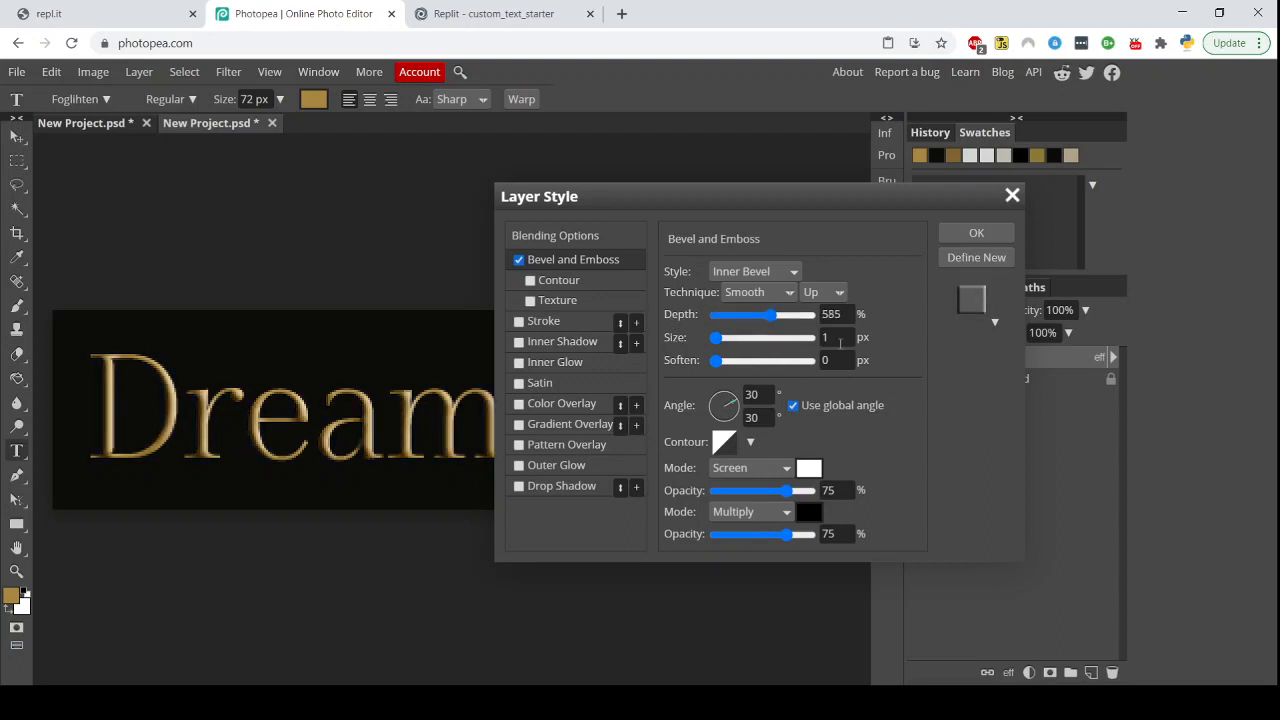
{"action": "left_click", "coordinate": [838, 337]}
{"action": "left_click_drag", "start_coordinate": [771, 316], "coordinate": [740, 320]}
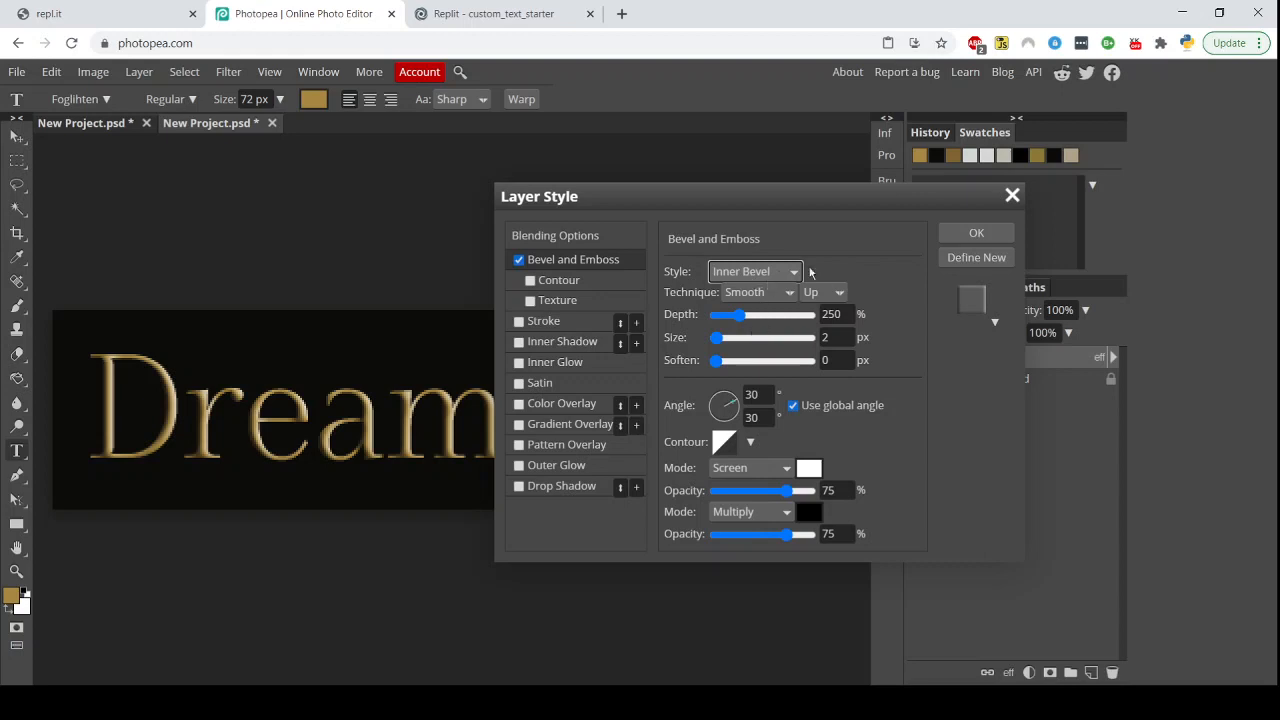
Try the Outer Bevel, Emboss, Pillow Emboss and Stroke Emboss styles, then return the style to Inner Bevel
{"action": "left_click", "coordinate": [773, 277]}
{"action": "left_click", "coordinate": [766, 295]}
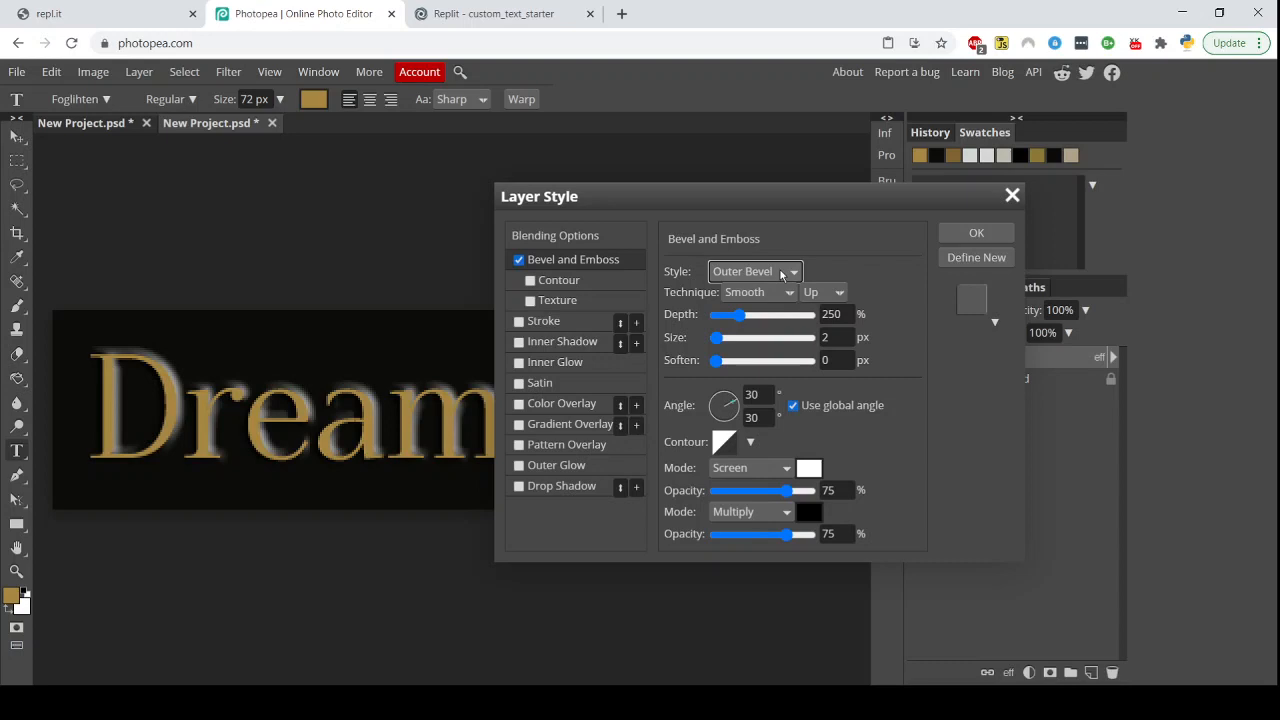
{"action": "left_click", "coordinate": [783, 275]}
{"action": "left_click", "coordinate": [784, 324]}
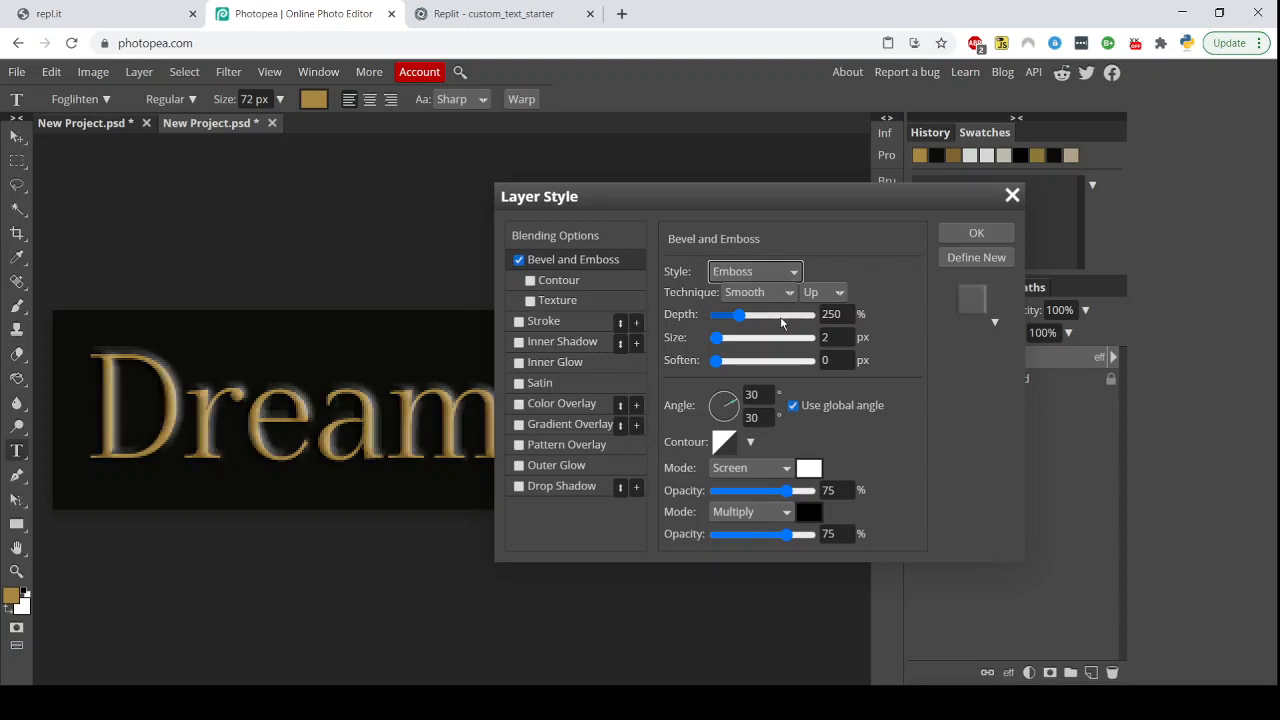
{"action": "left_click", "coordinate": [781, 274]}
{"action": "left_click", "coordinate": [757, 341]}
{"action": "left_click", "coordinate": [777, 272]}
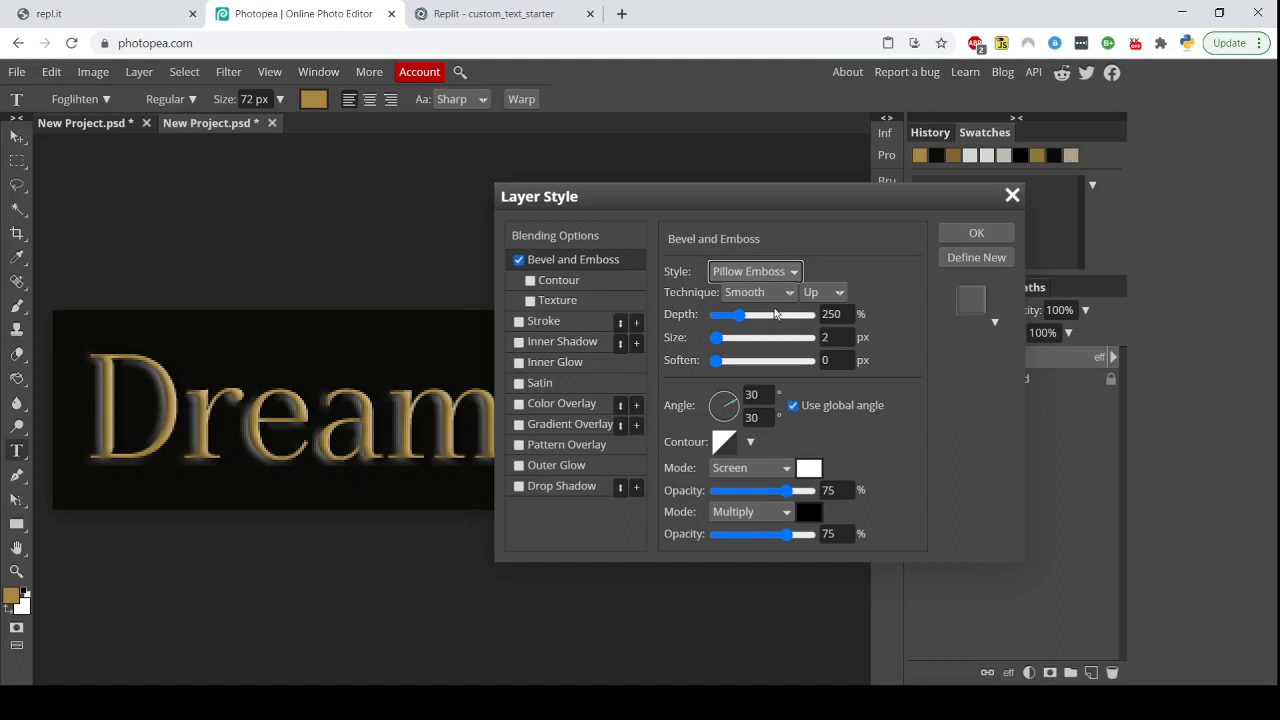
{"action": "left_click", "coordinate": [771, 359]}
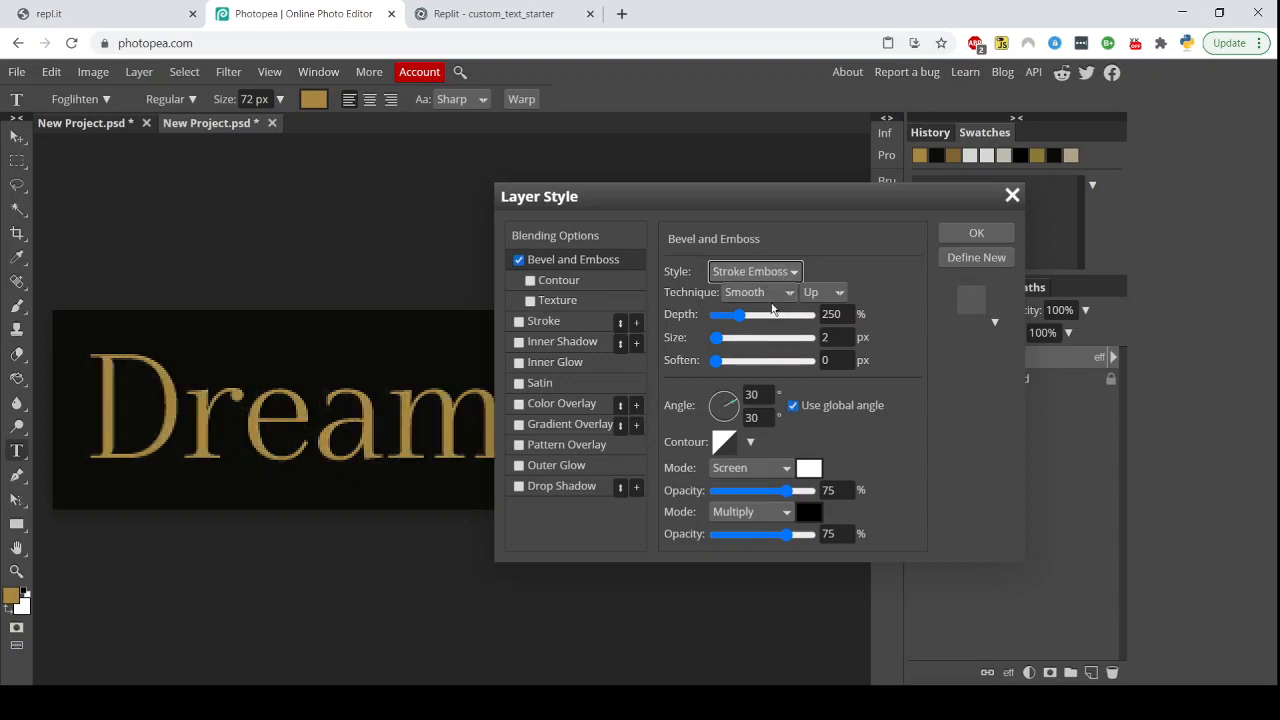
{"action": "left_click", "coordinate": [771, 304]}
{"action": "left_click", "coordinate": [897, 275]}
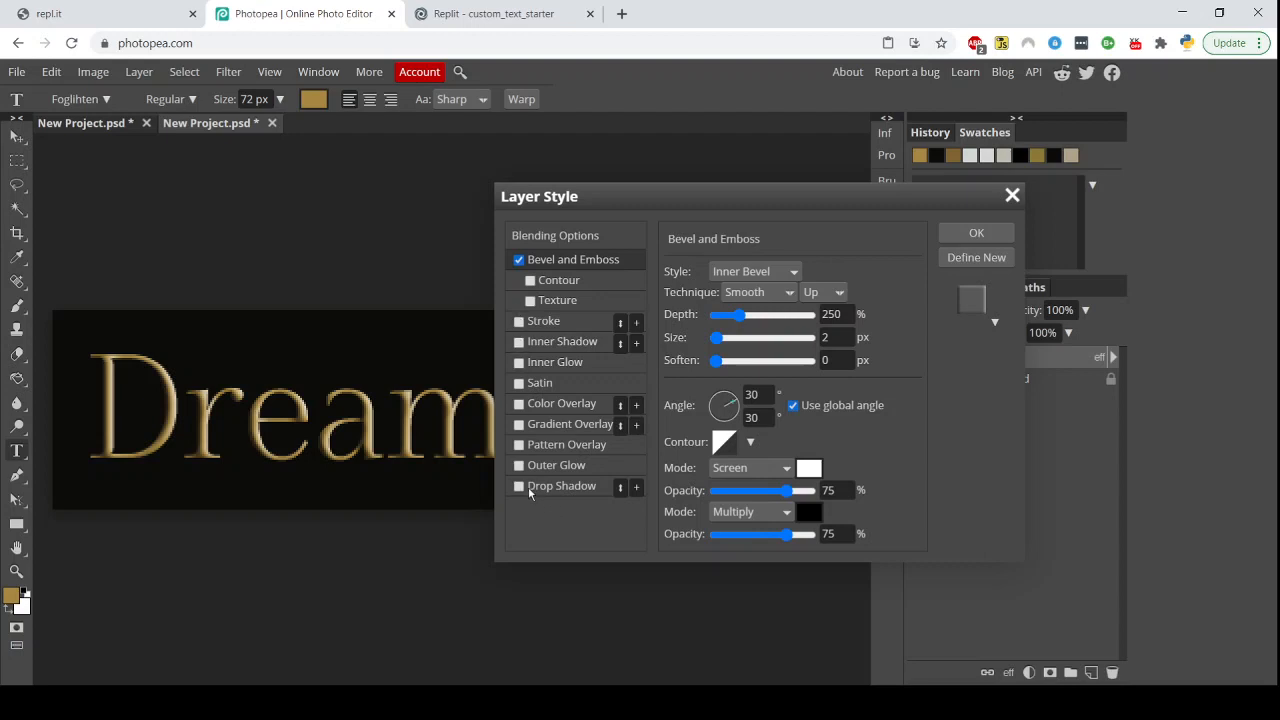
Try adding a gold outside stroke to the text, then switch the stroke off again
{"action": "left_click", "coordinate": [519, 322]}
{"action": "left_click", "coordinate": [553, 322]}
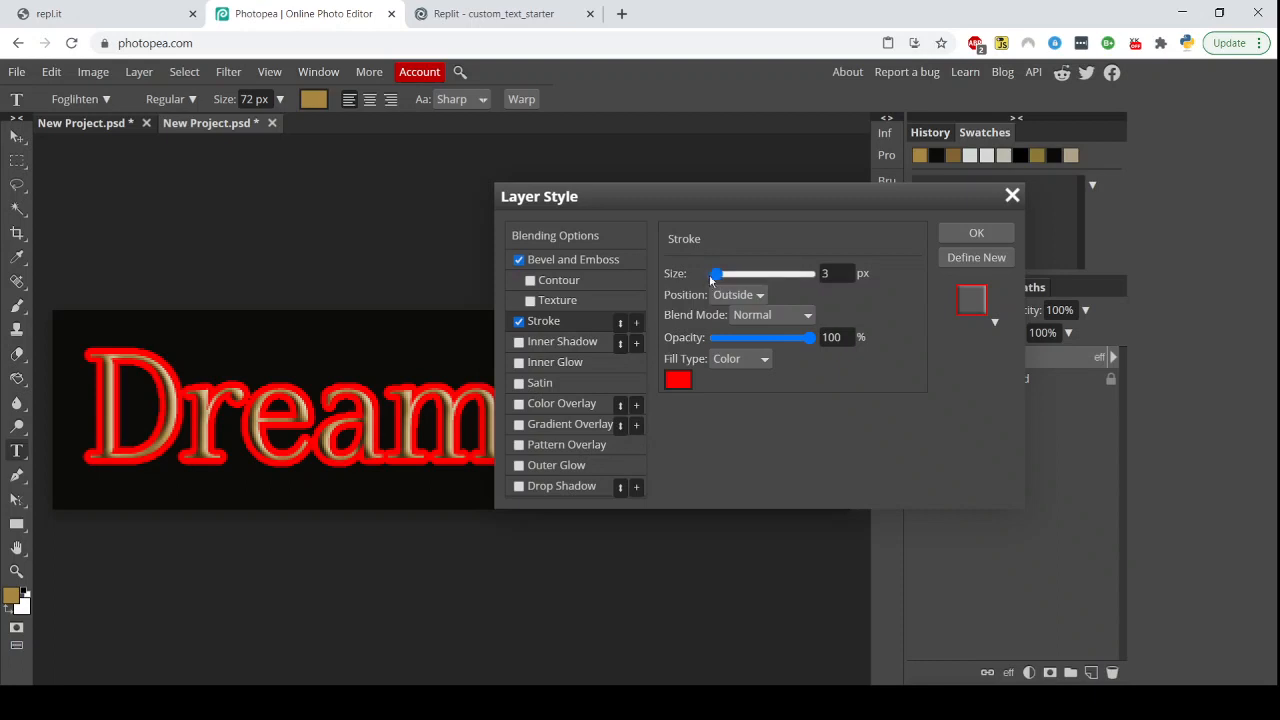
{"action": "left_click", "coordinate": [677, 380]}
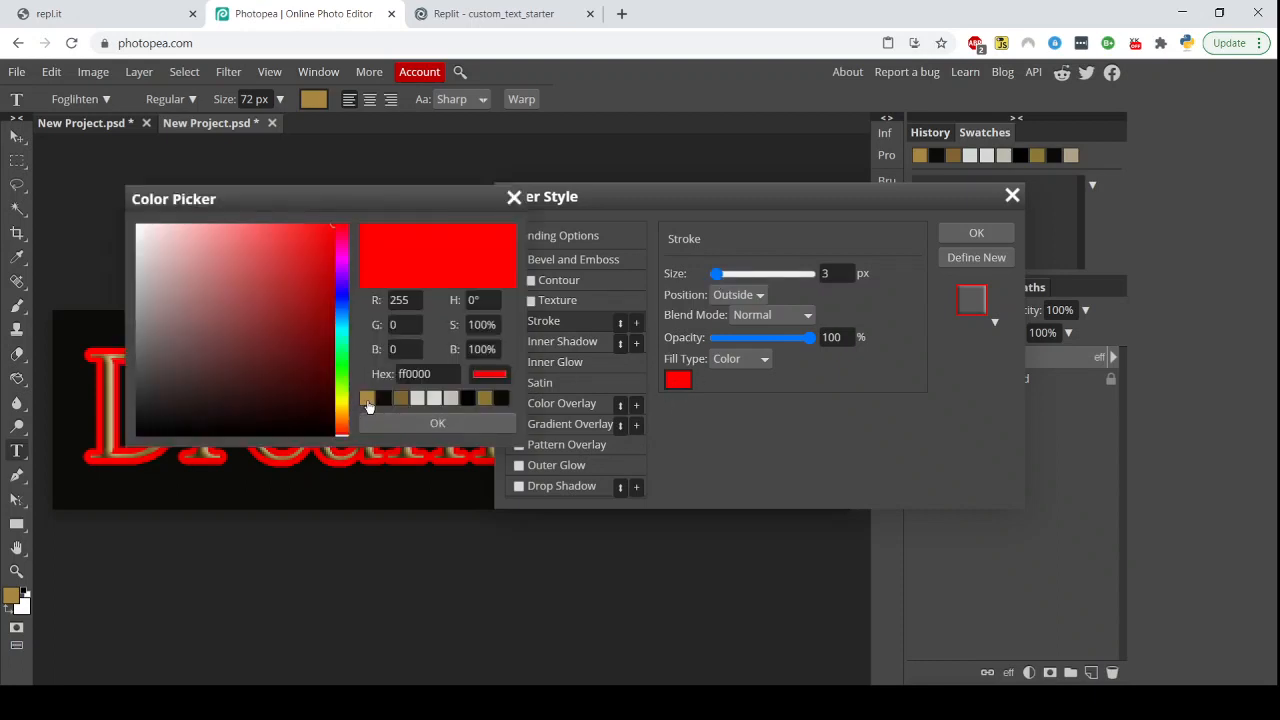
{"action": "left_click", "coordinate": [367, 398]}
{"action": "left_click", "coordinate": [440, 422]}
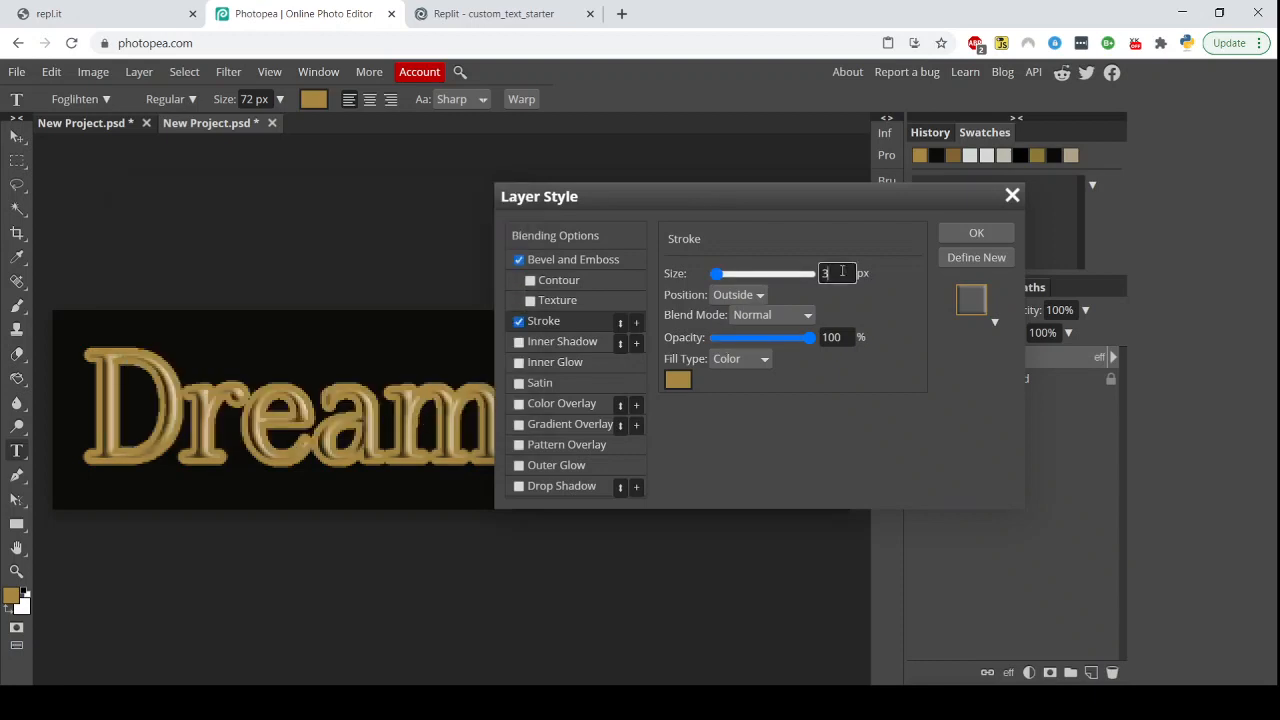
{"action": "left_click", "coordinate": [924, 312]}
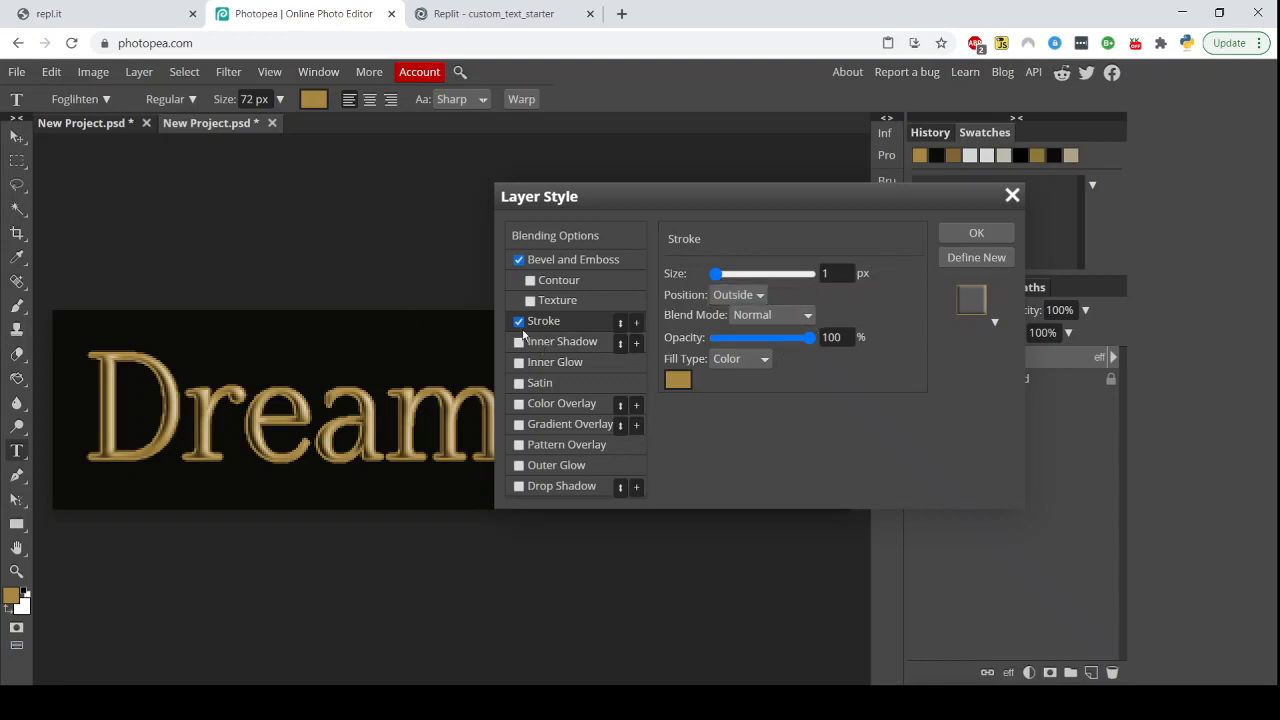
{"action": "left_click", "coordinate": [518, 322]}
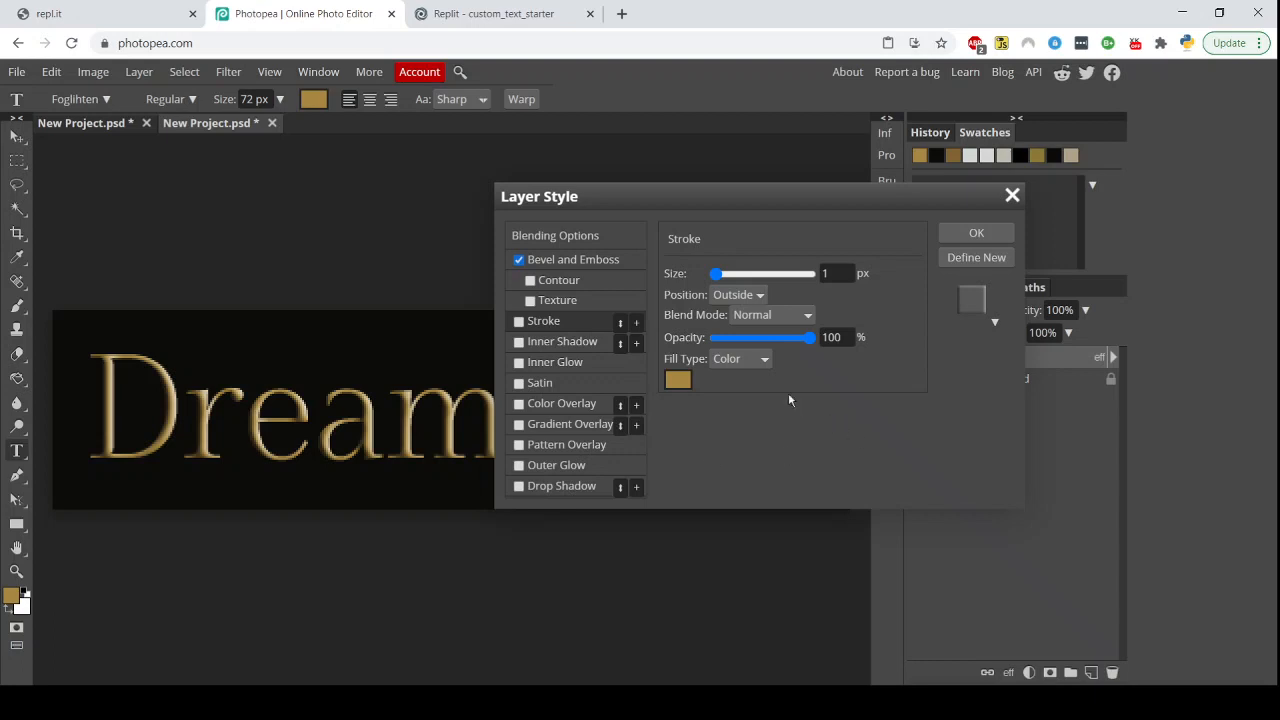
Apply the layer style to the text without a drop shadow
{"action": "left_click", "coordinate": [518, 486]}
{"action": "mouse_move", "coordinate": [721, 279]}
{"action": "left_mouse_down"}
{"action": "mouse_move", "coordinate": [764, 280]}
{"action": "mouse_move", "coordinate": [711, 280]}
{"action": "mouse_move", "coordinate": [726, 281]}
{"action": "left_mouse_up"}
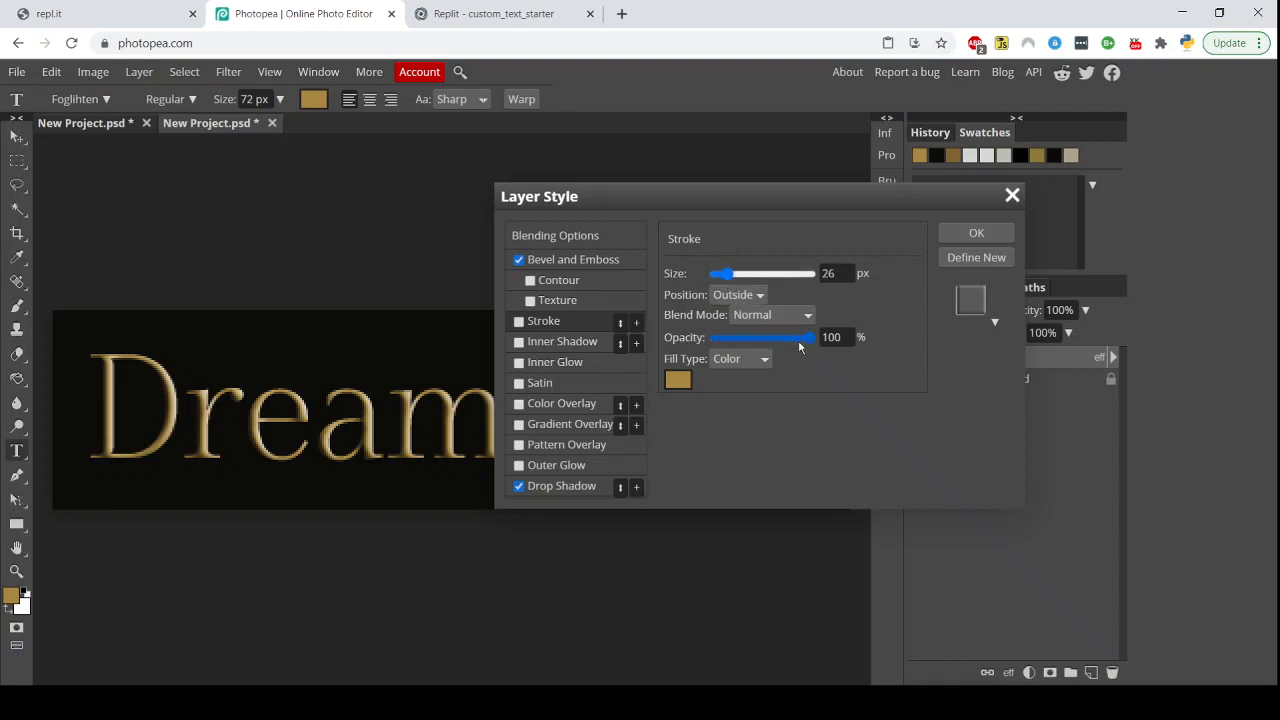
{"action": "left_click", "coordinate": [518, 487]}
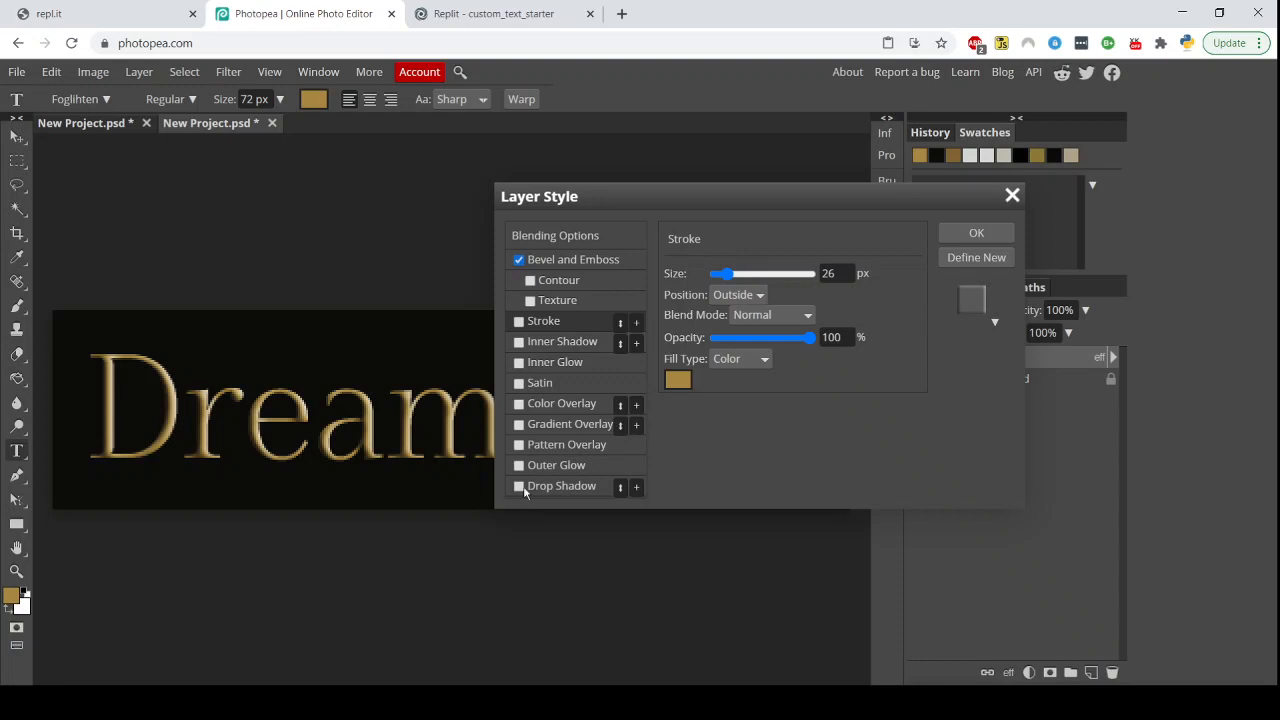
{"action": "left_click", "coordinate": [960, 234]}
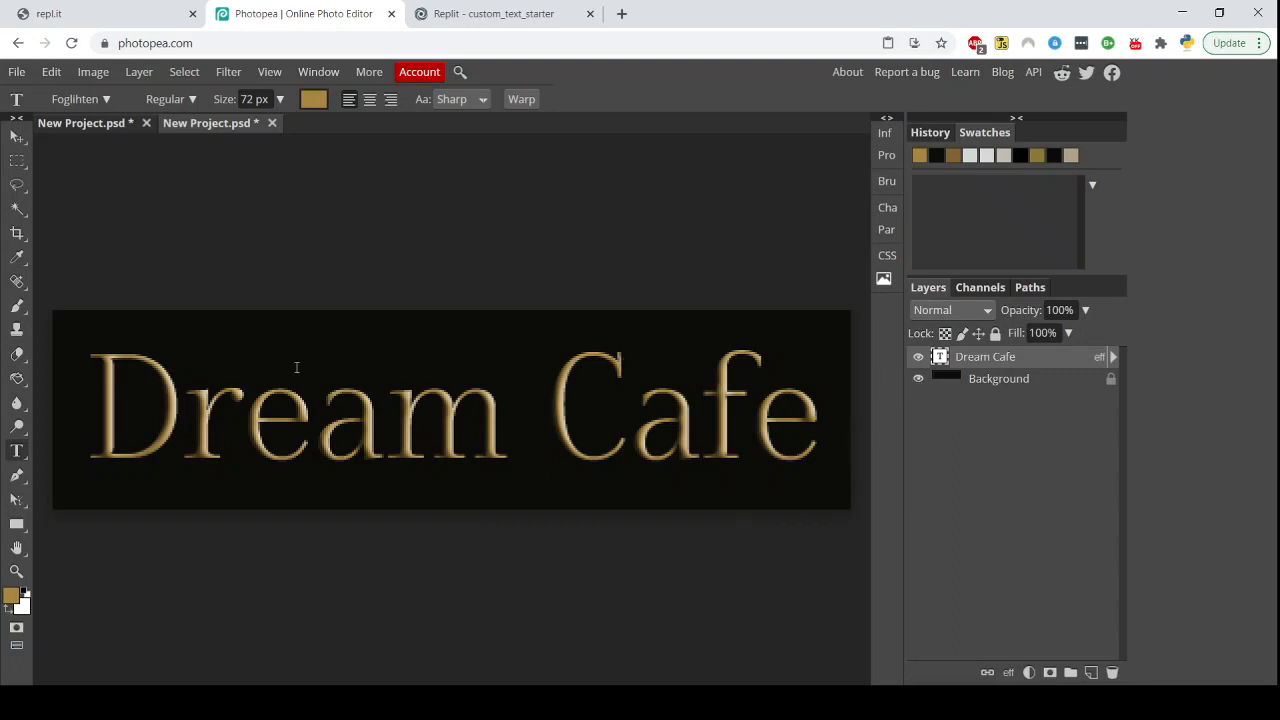
Hide the black background layer and export the text as a transparent PNG
{"action": "left_click", "coordinate": [917, 379]}
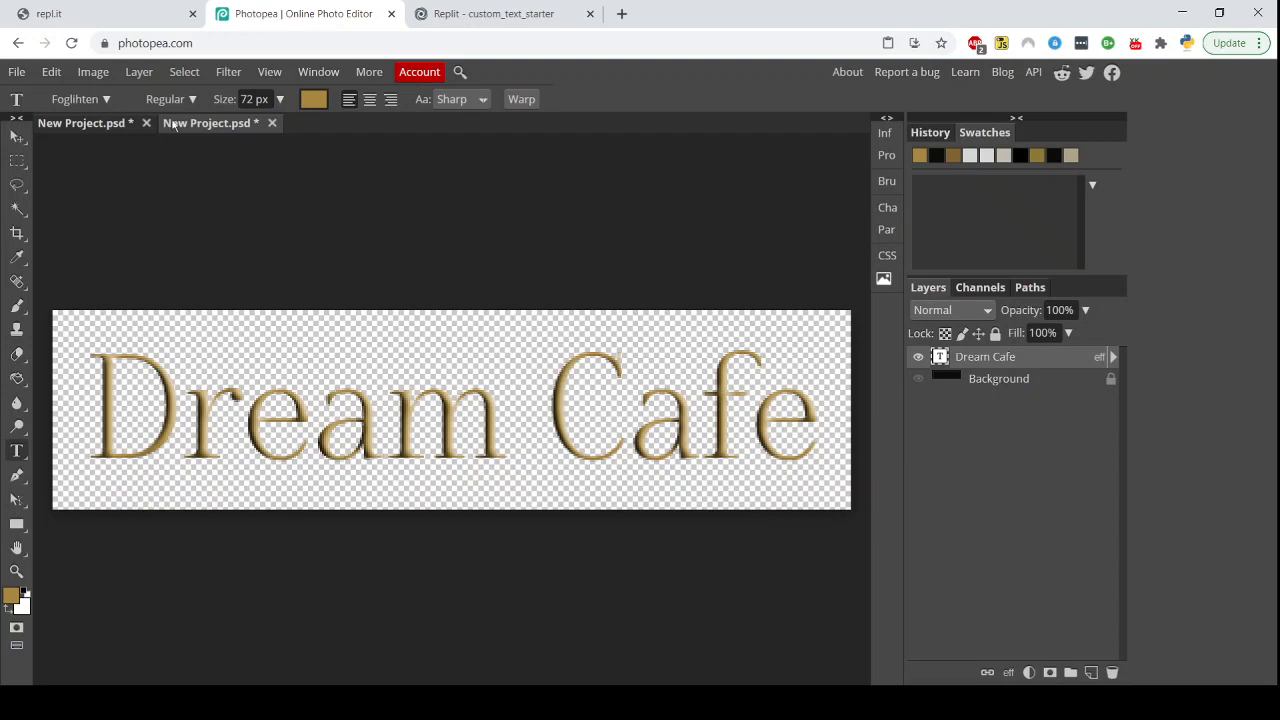
{"action": "left_click", "coordinate": [17, 74]}
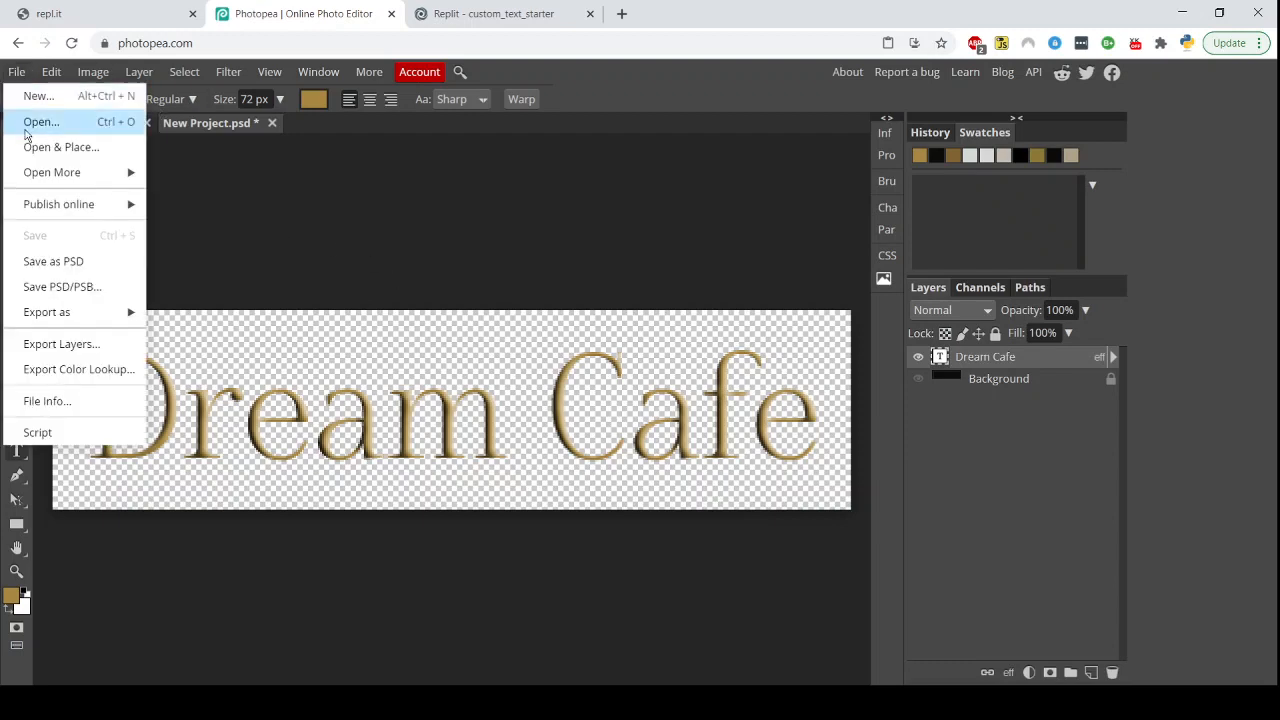
{"action": "mouse_move", "coordinate": [80, 322]}
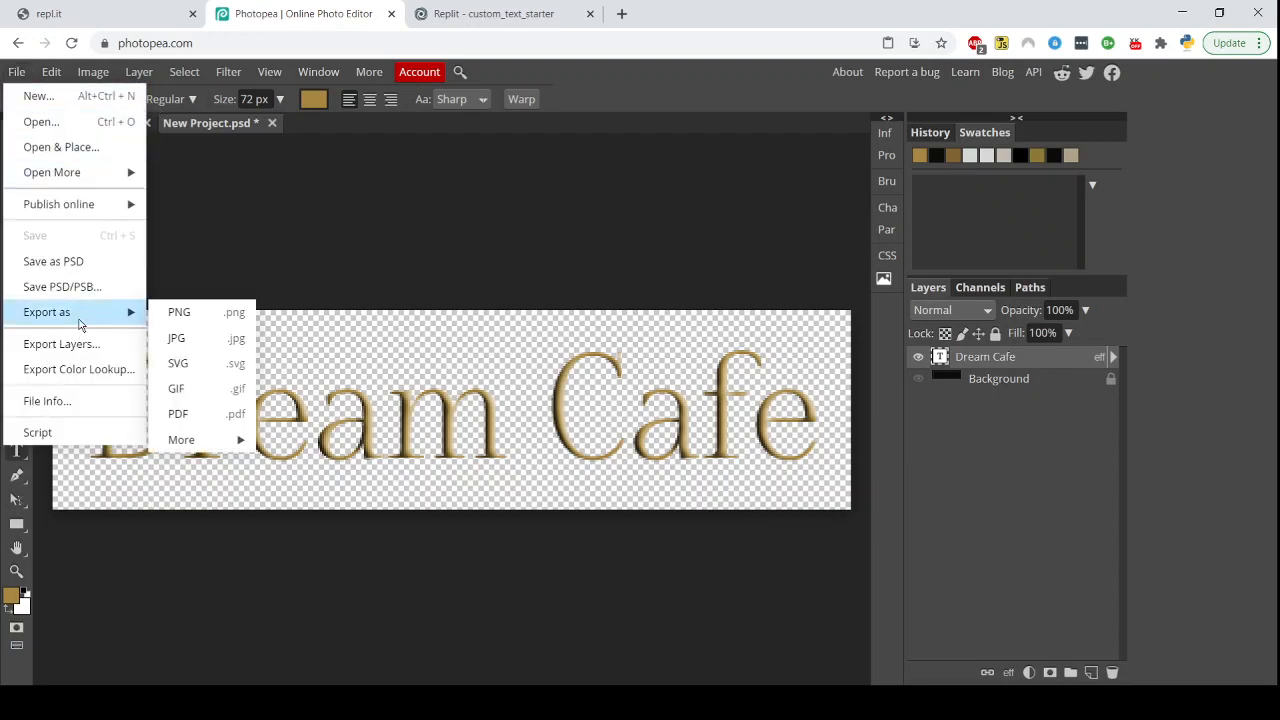
{"action": "left_click", "coordinate": [208, 322]}
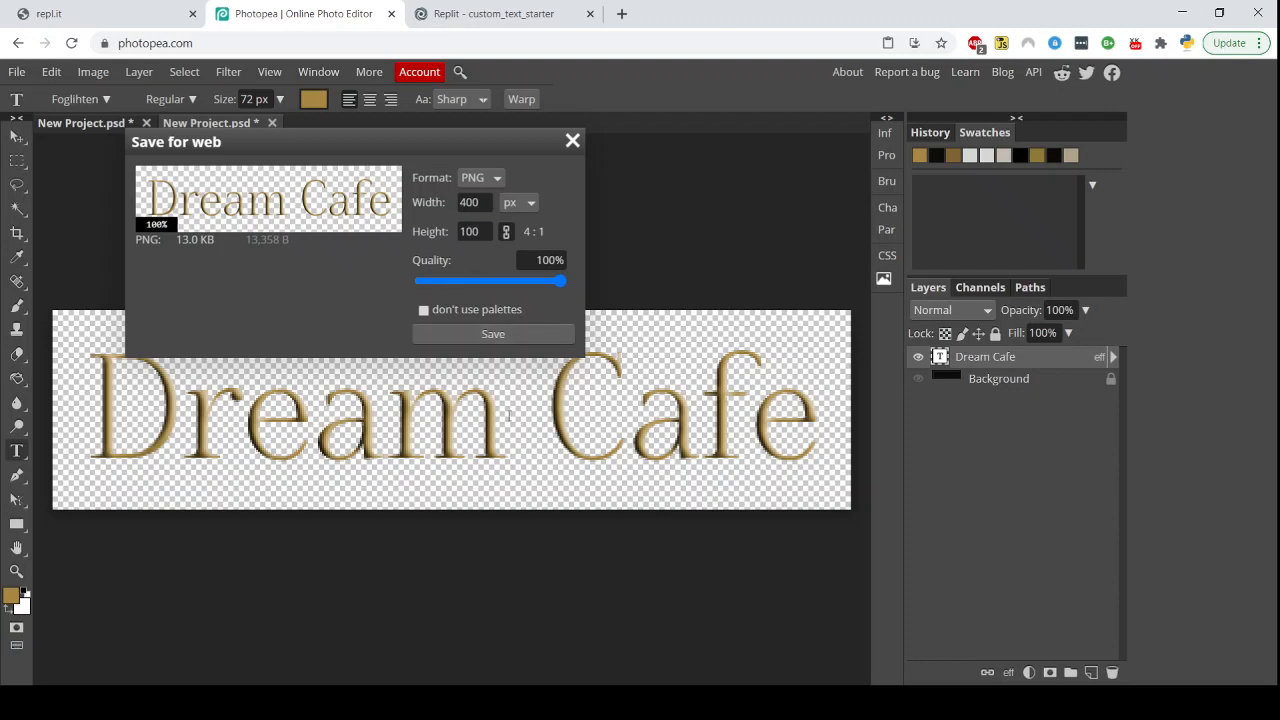
{"action": "left_click", "coordinate": [572, 141]}
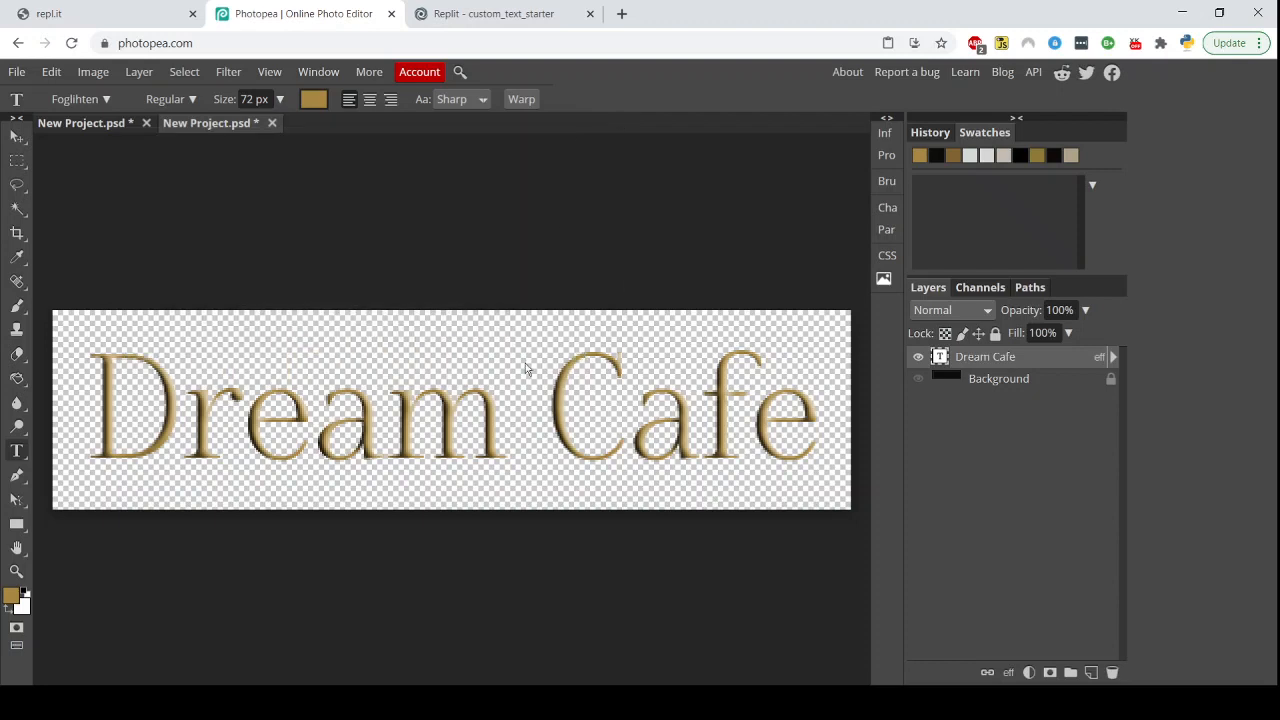
Switch to the Replit tab and upload the exported logo image to the project files
{"action": "left_click", "coordinate": [500, 13]}
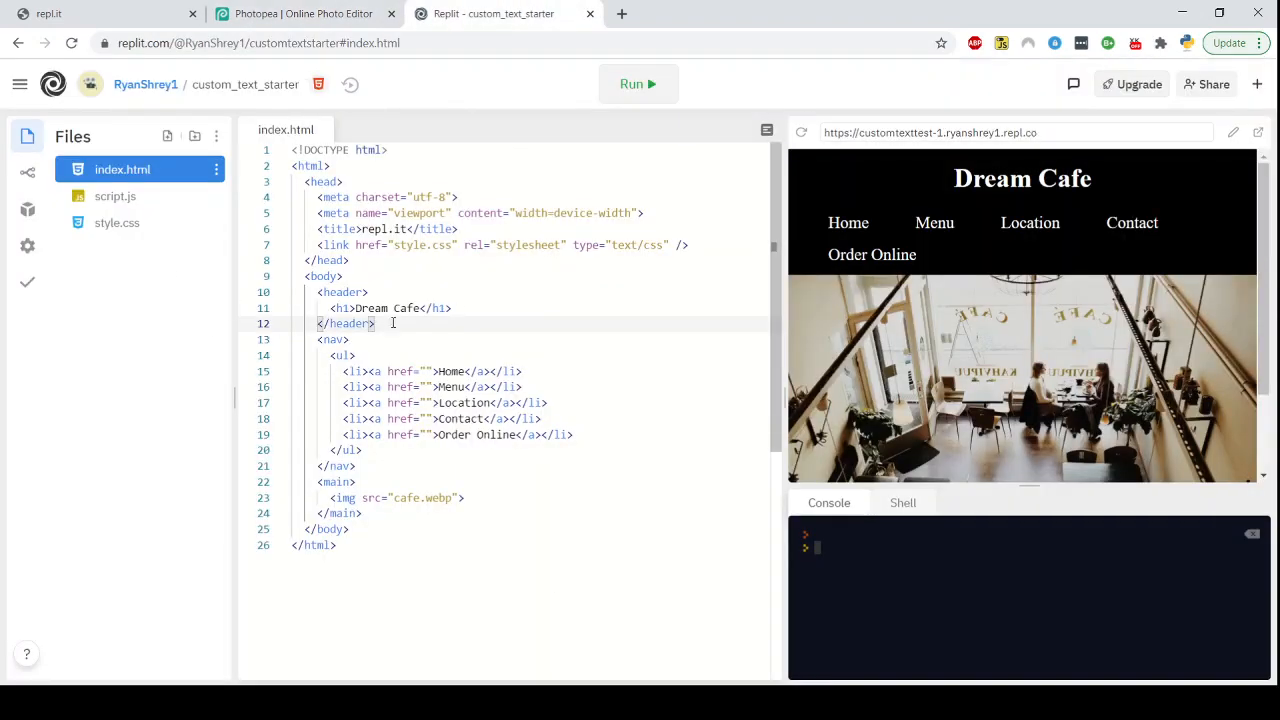
{"action": "left_click", "coordinate": [216, 136]}
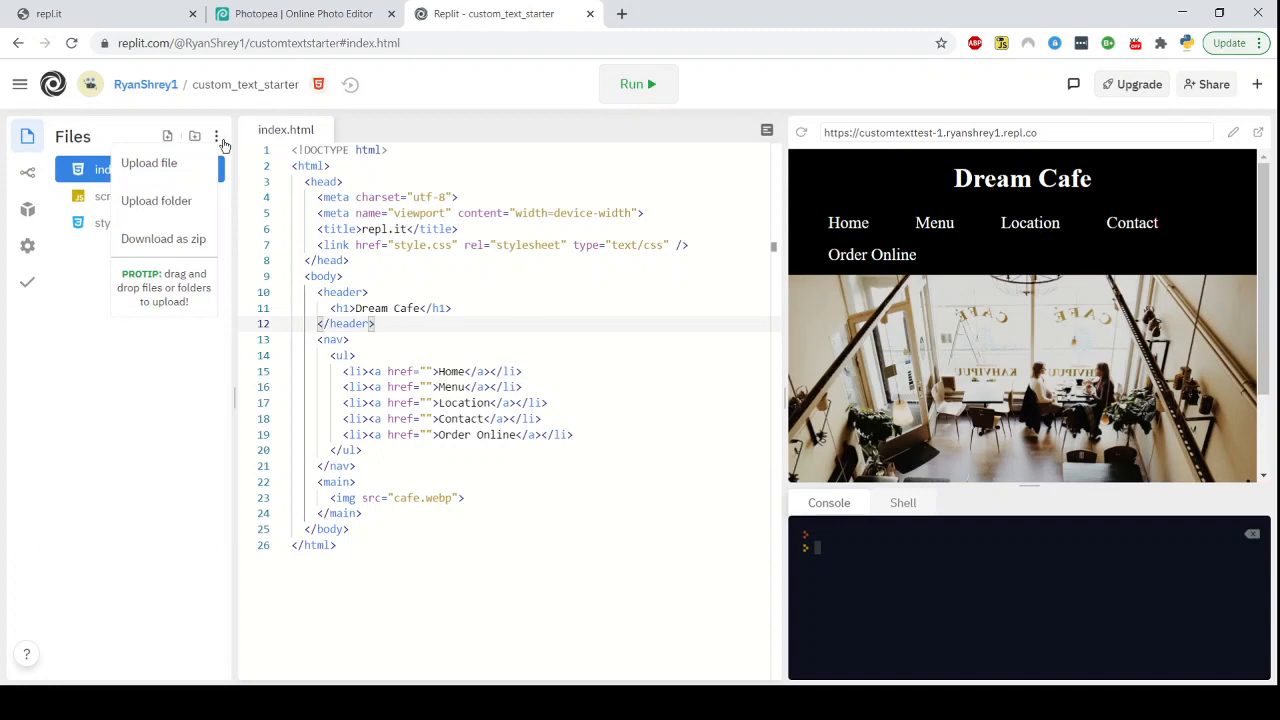
{"action": "left_click", "coordinate": [180, 178]}
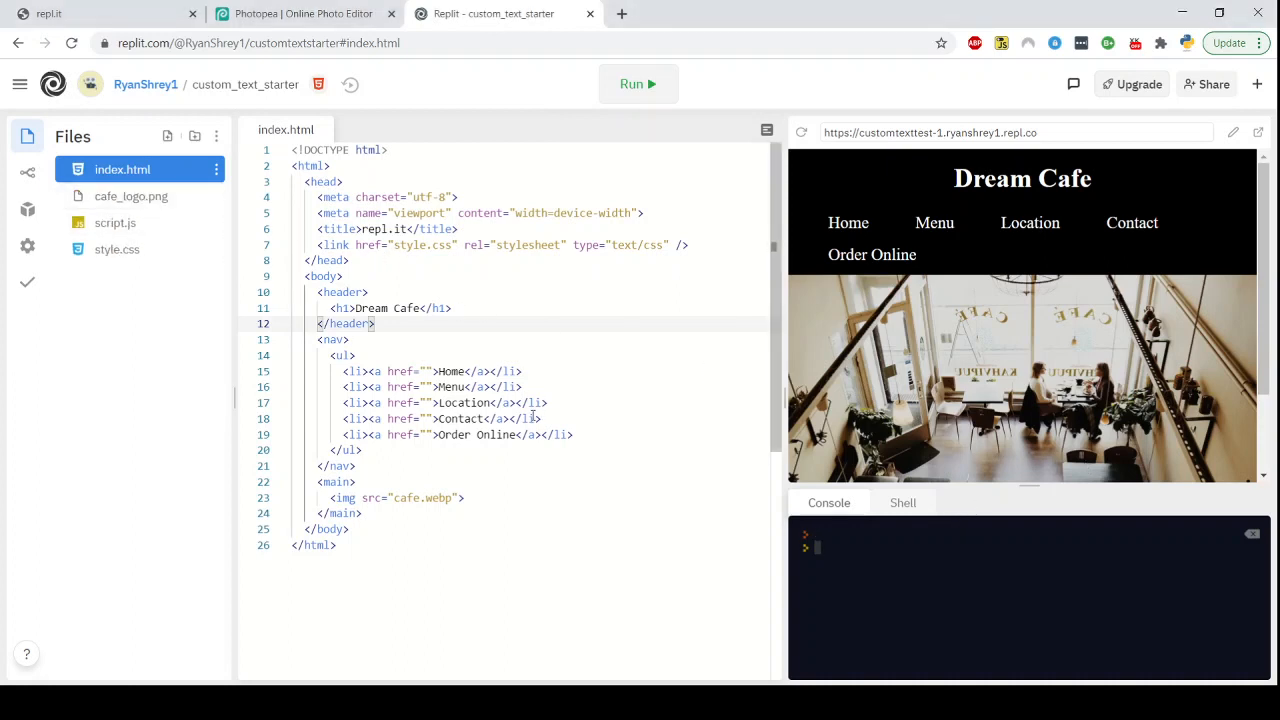
Replace the header's <h1>Dream Cafe</h1> line with <img src="cafe_logo.png"> in index.html
{"action": "left_click", "coordinate": [466, 499]}
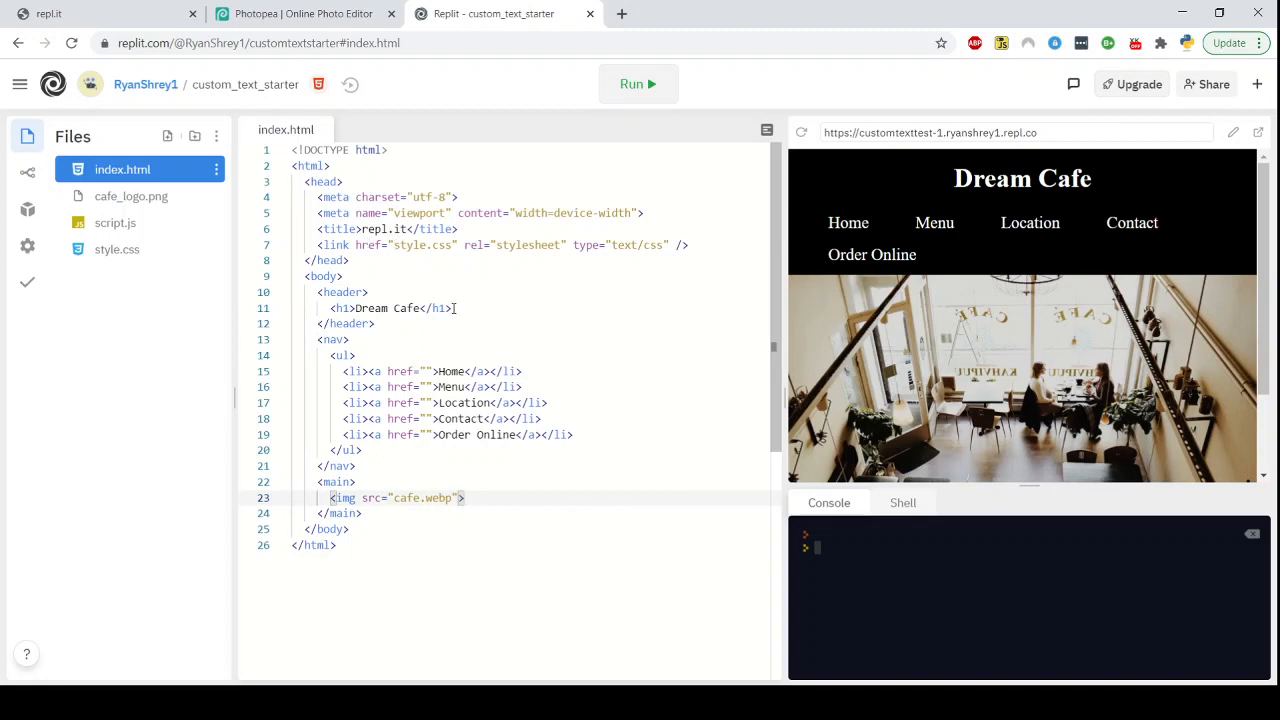
{"action": "left_click_drag", "start_coordinate": [452, 308], "coordinate": [331, 308]}
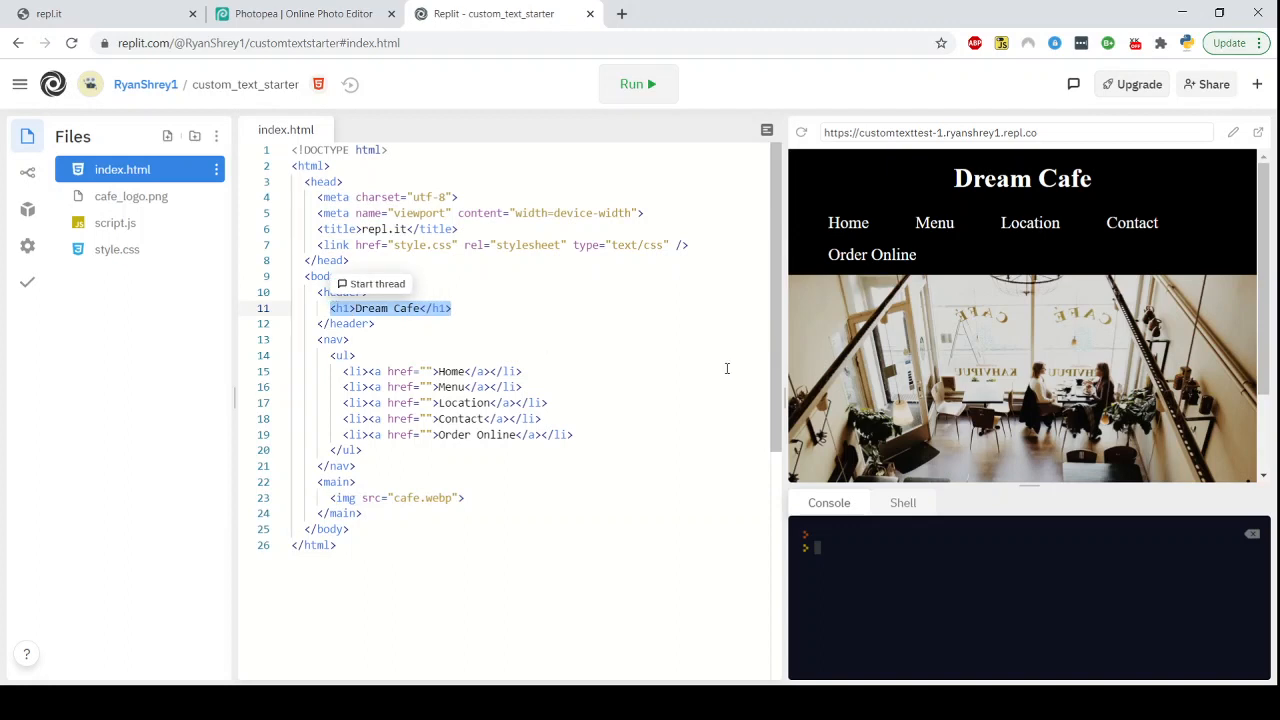
{"action": "type", "text": "<"}
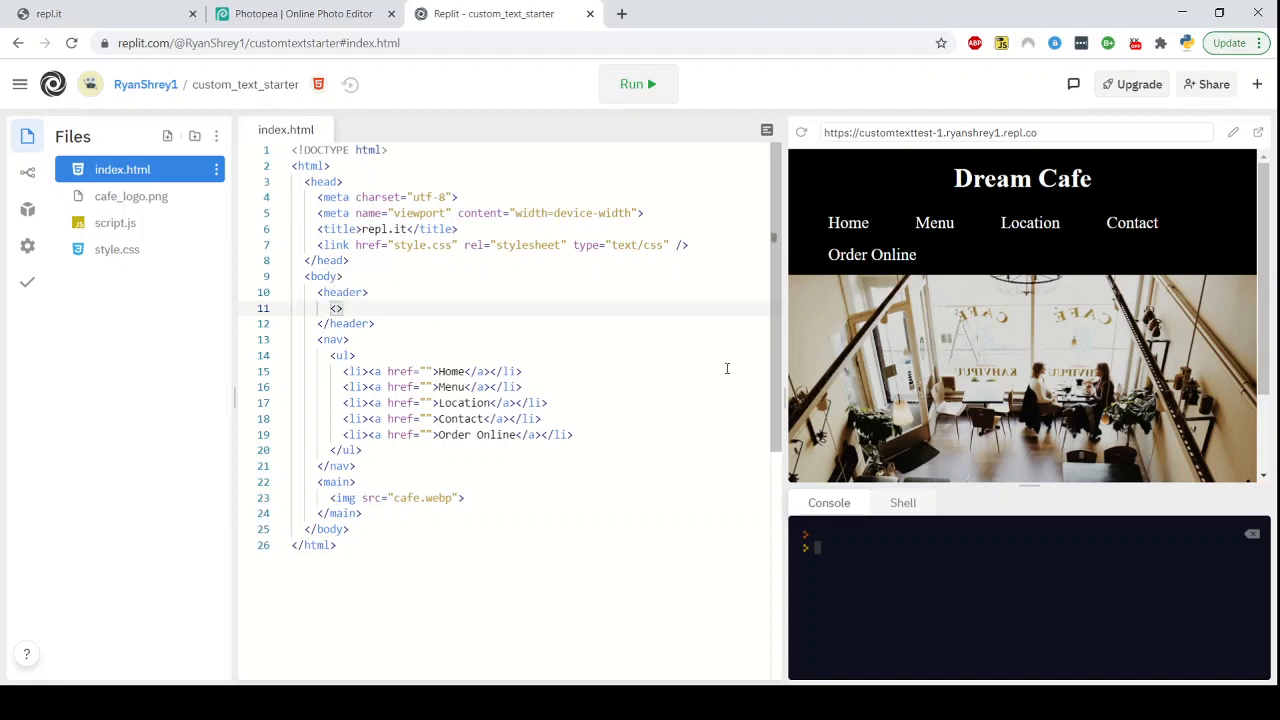
{"action": "type", "text": "img s"}
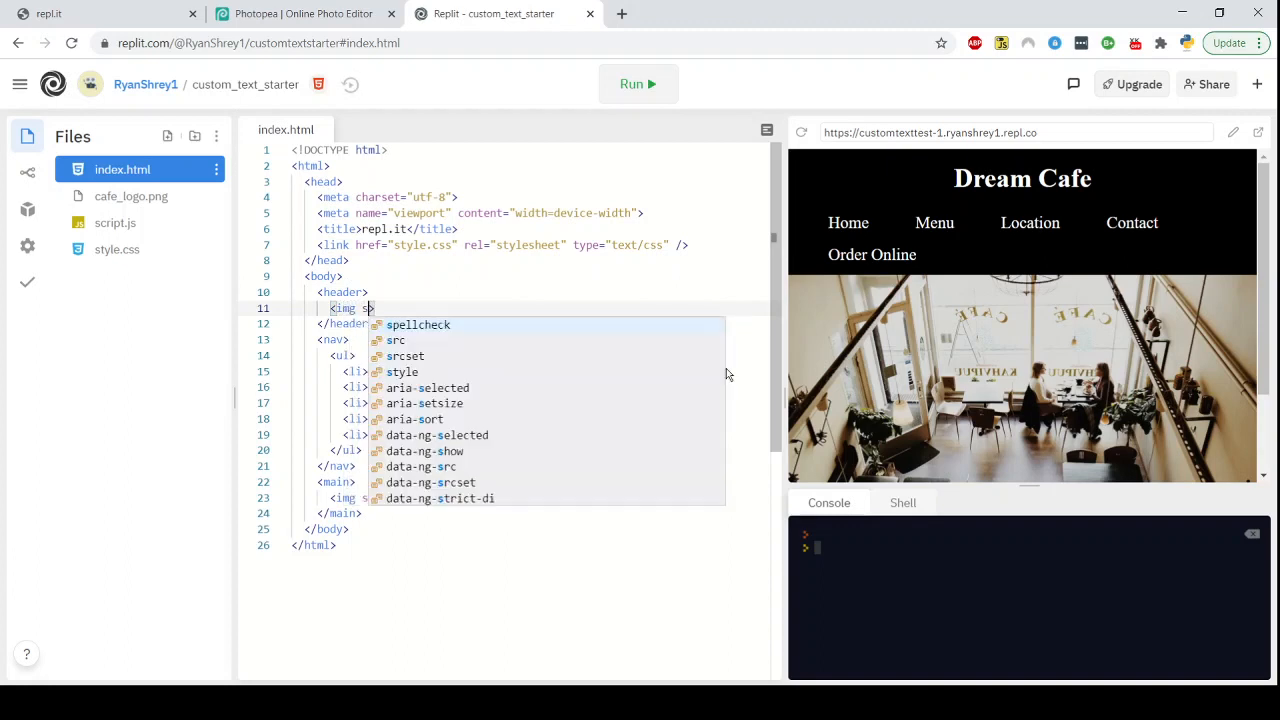
{"action": "type", "text": "rc=\""}
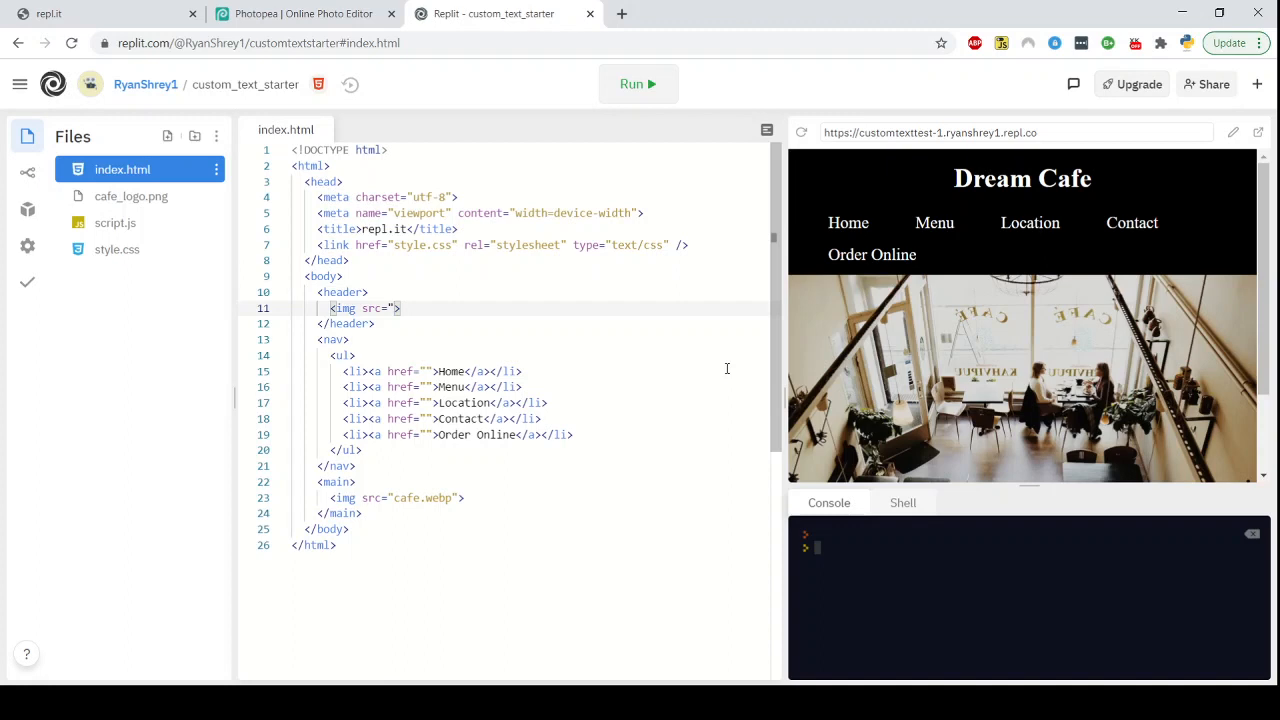
{"action": "type", "text": "cafe_logo.png\">"}
{"action": "left_click", "coordinate": [598, 329]}
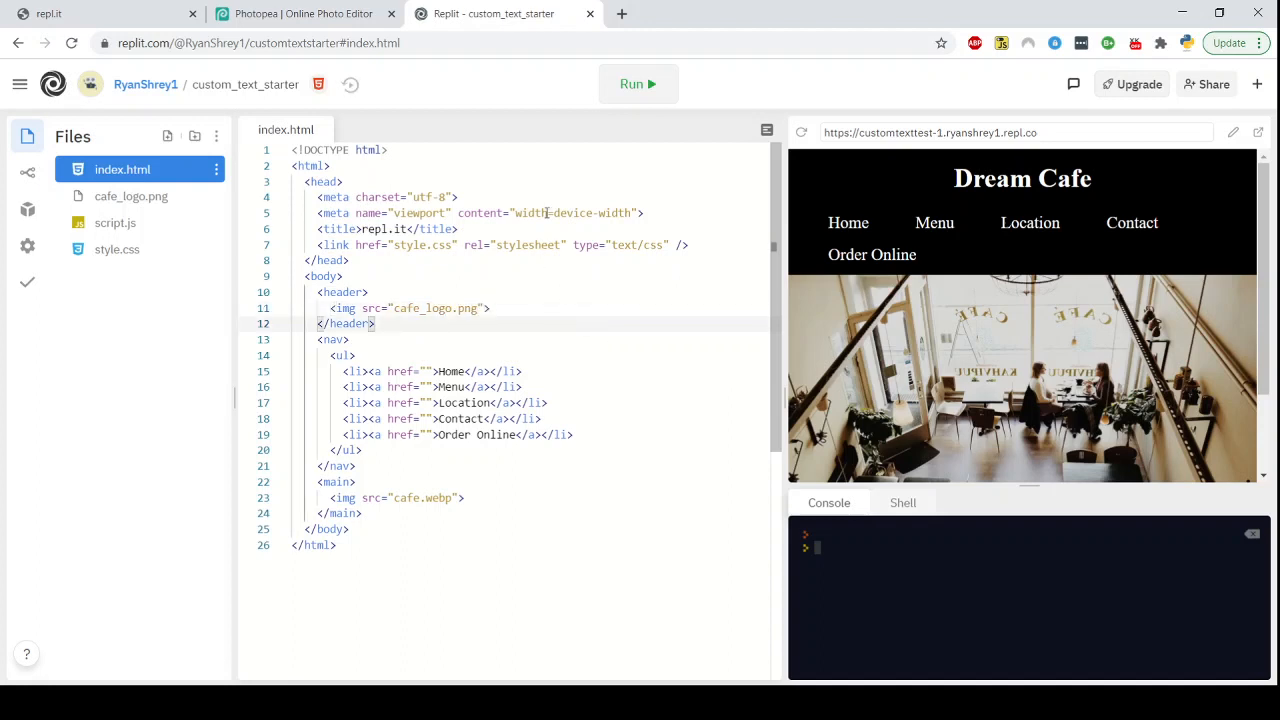
Run the site and widen the preview pane
{"action": "left_click", "coordinate": [652, 88]}
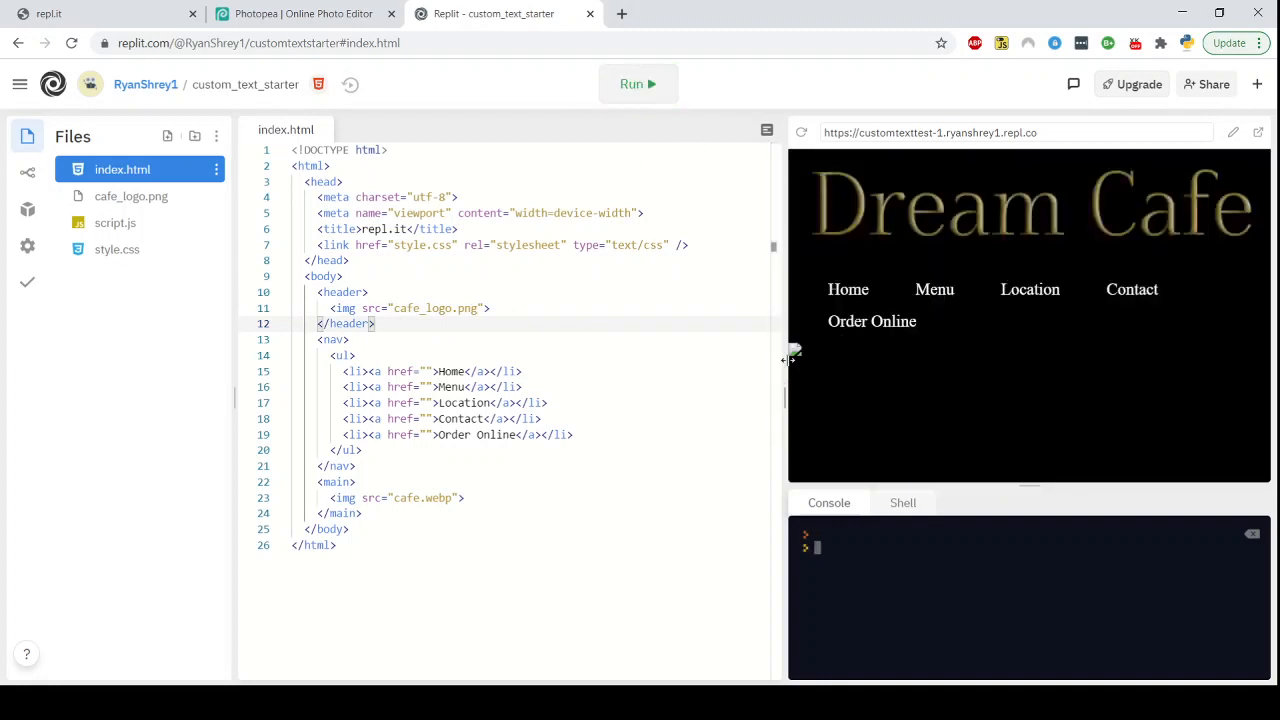
{"action": "left_click_drag", "start_coordinate": [785, 358], "coordinate": [838, 237]}
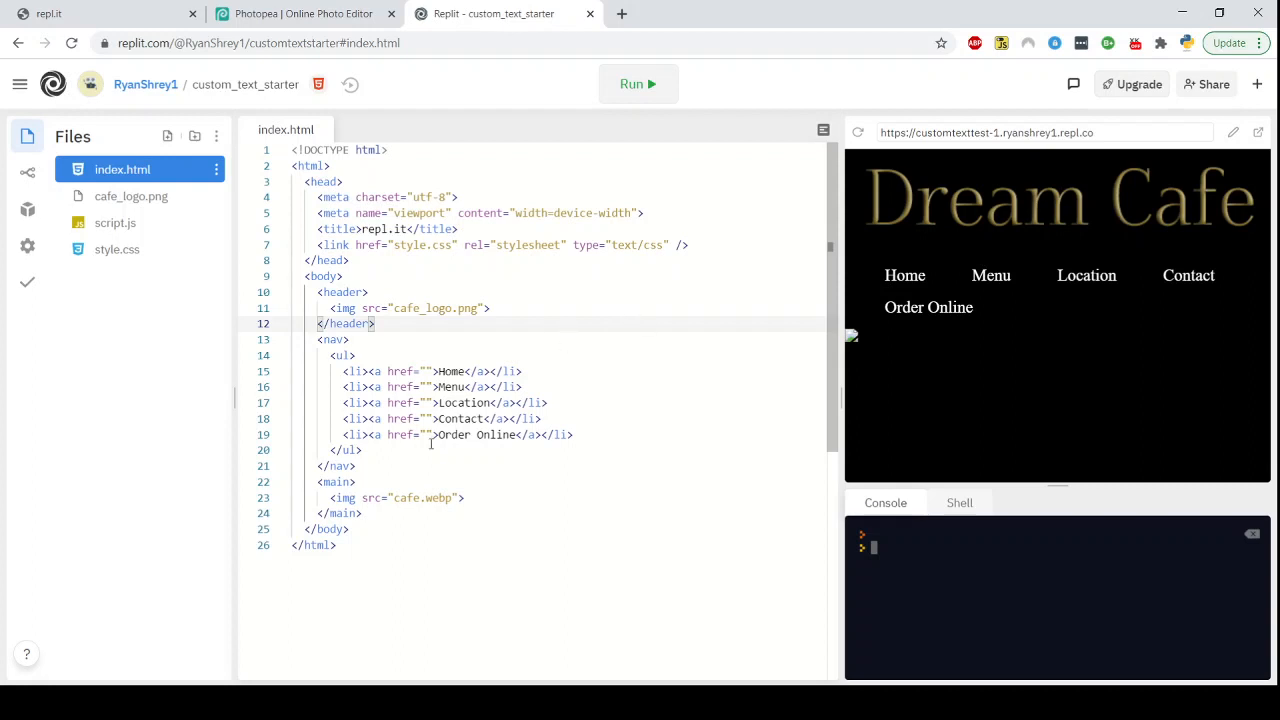
Upload the cafe.webp image to the project files and run the site again
{"action": "left_click_drag", "start_coordinate": [490, 498], "coordinate": [336, 504]}
{"action": "left_click", "coordinate": [472, 527]}
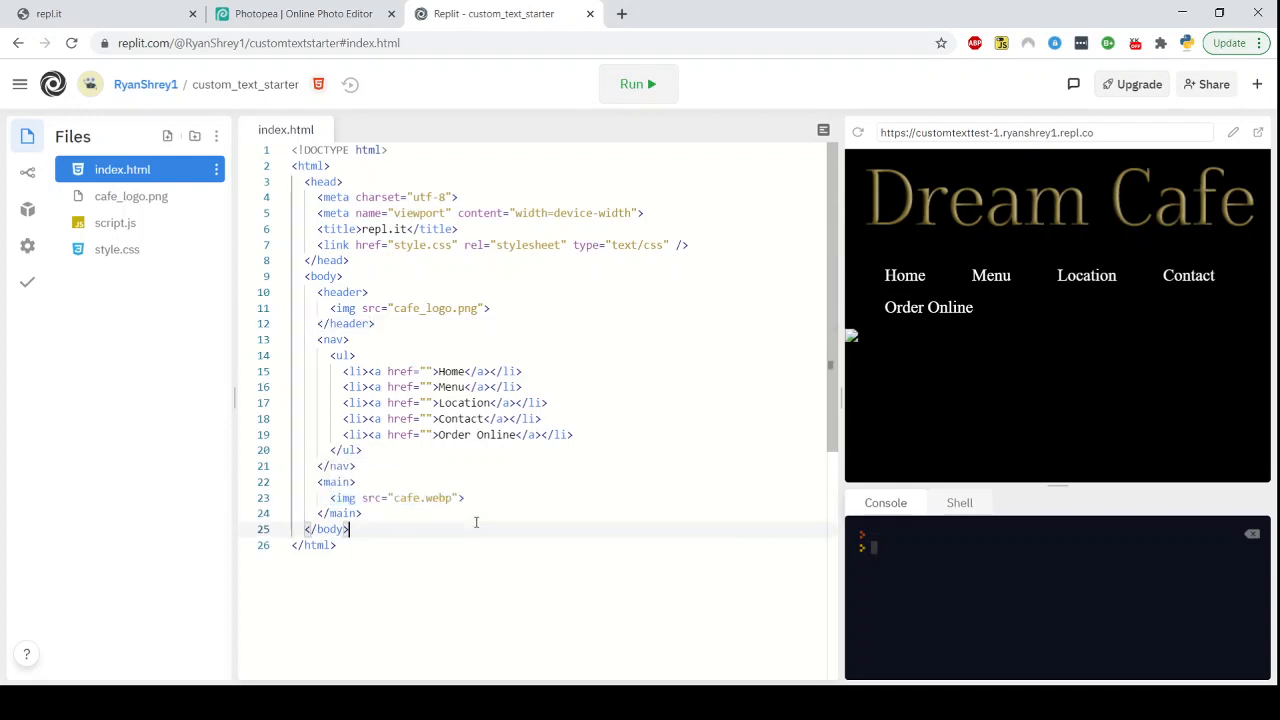
{"action": "left_click", "coordinate": [217, 138]}
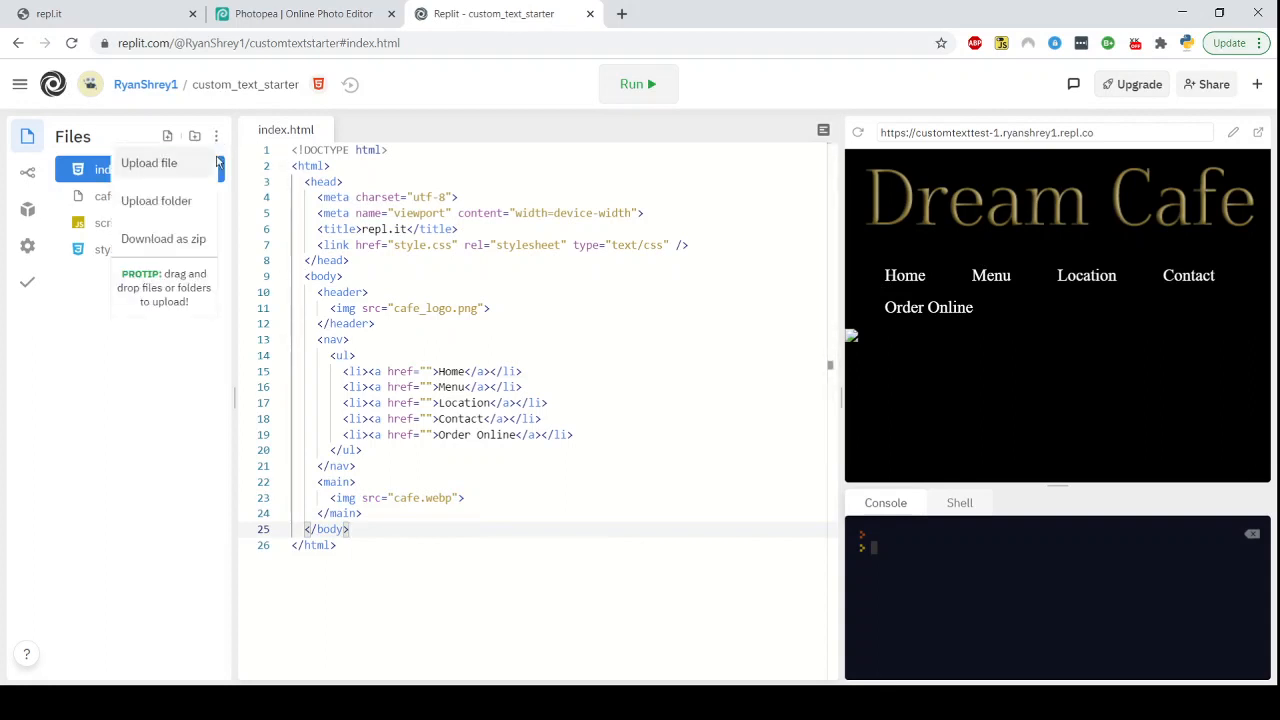
{"action": "left_click", "coordinate": [163, 168]}
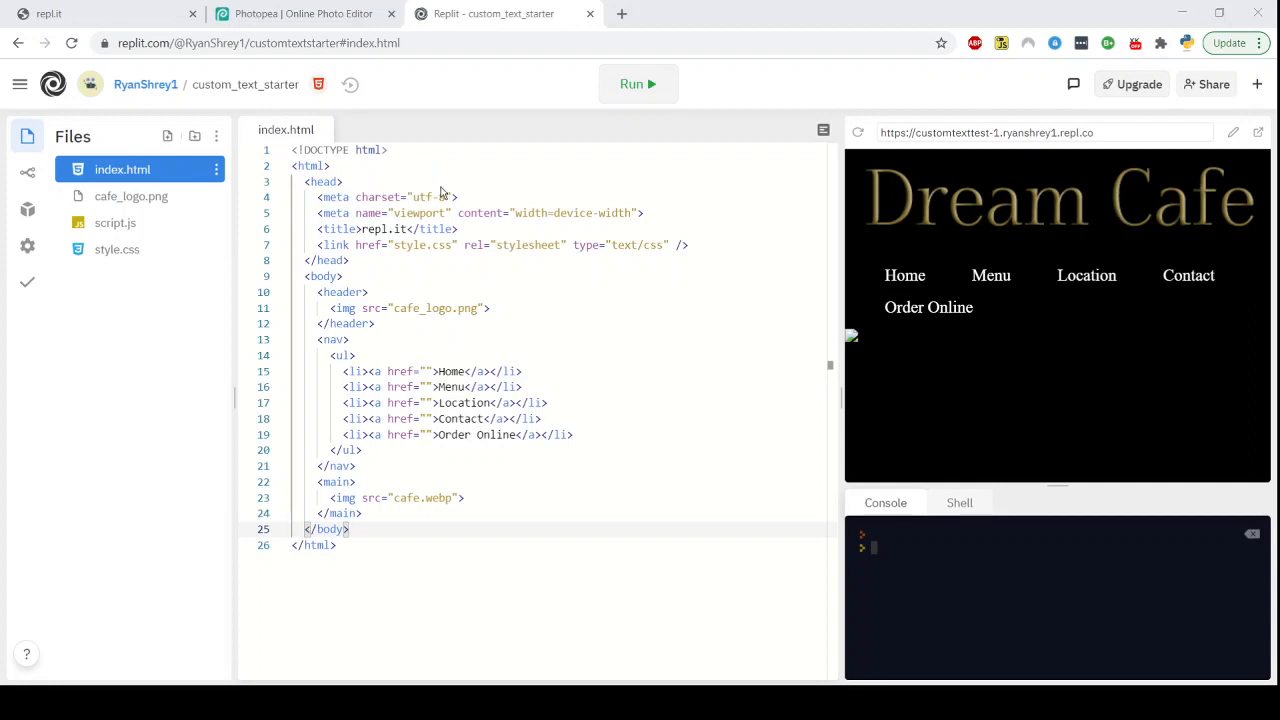
{"action": "left_click", "coordinate": [811, 537]}
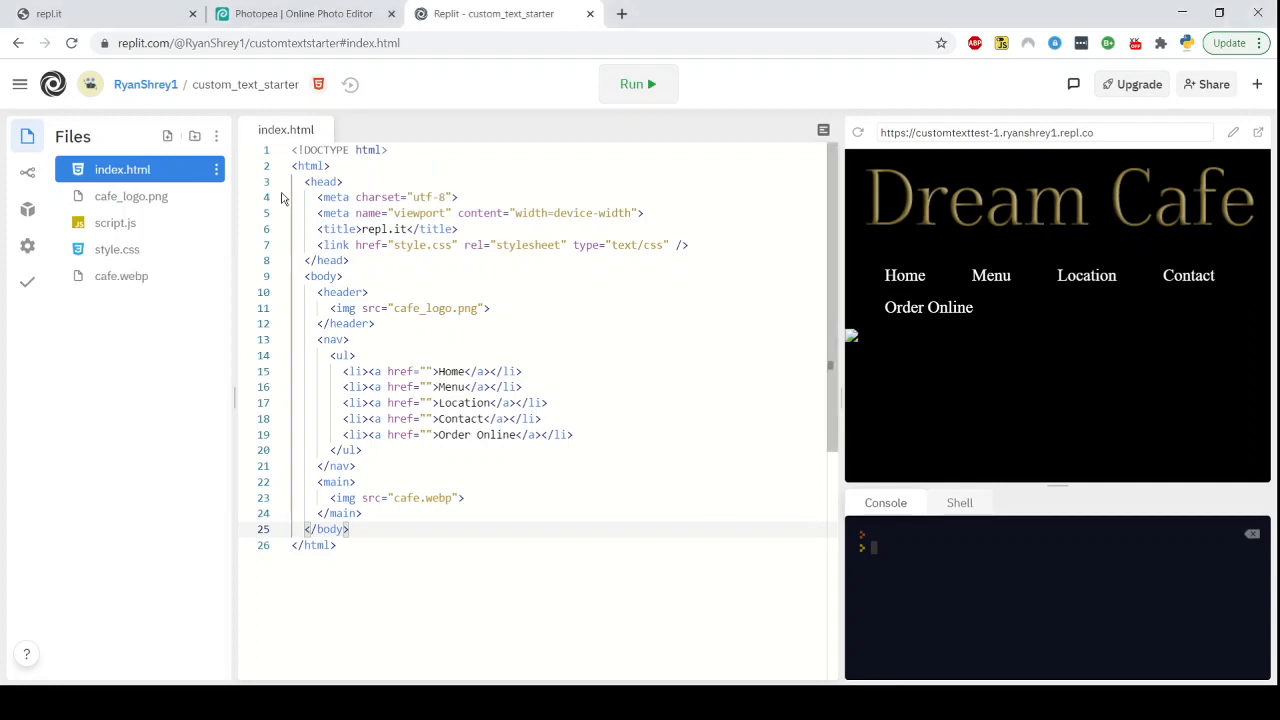
{"action": "left_click", "coordinate": [670, 85]}
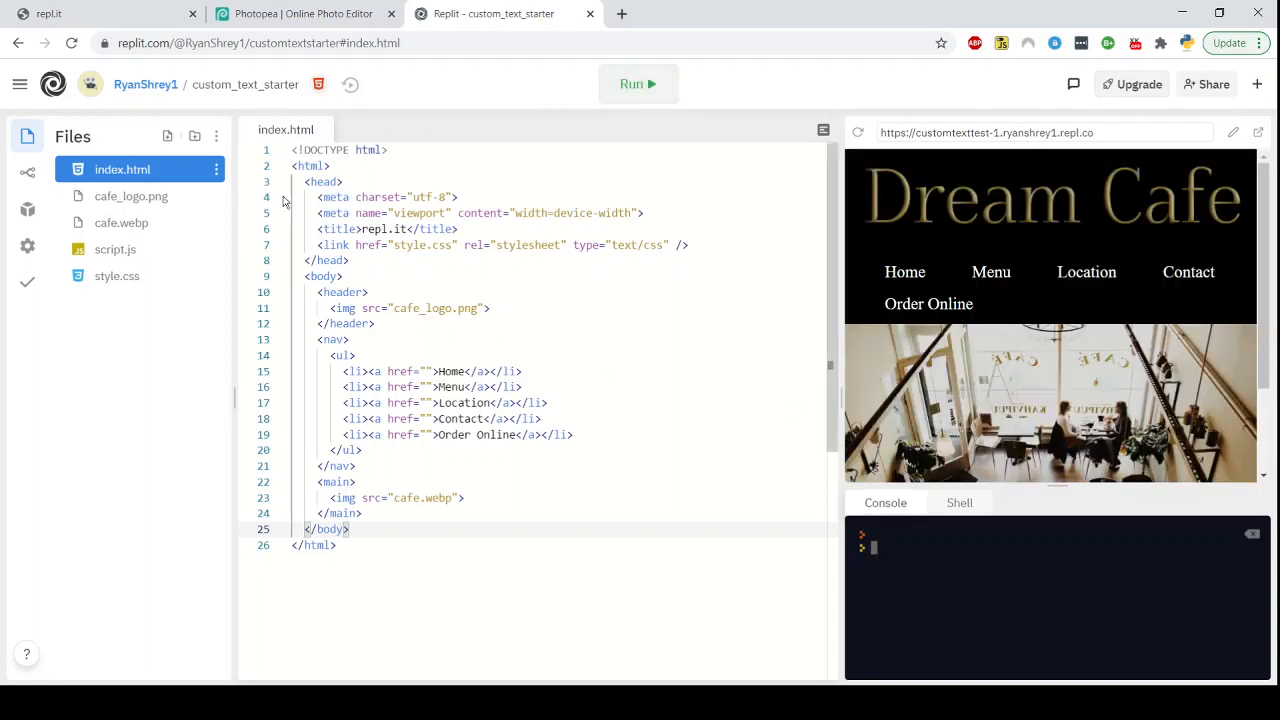
Open style.css, then copy the near-black swatch's hex code 0c0c0a from Photopea's color picker
{"action": "left_click", "coordinate": [117, 276]}
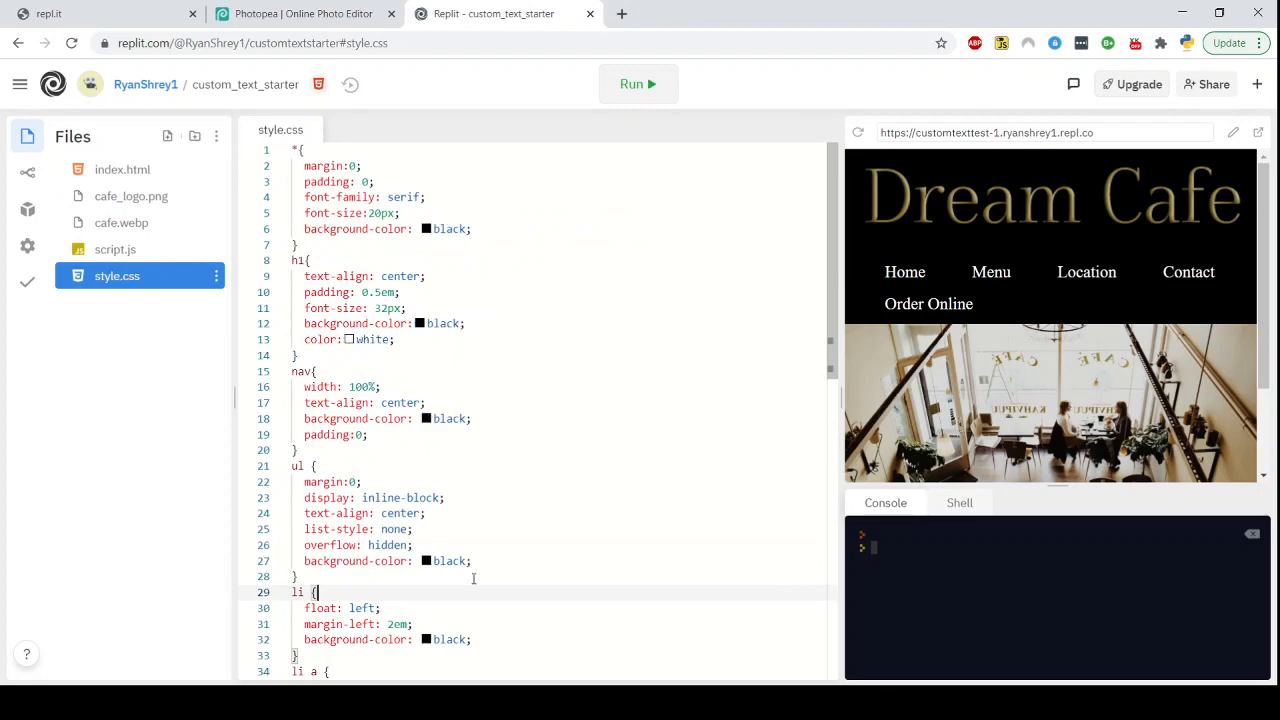
{"action": "left_click", "coordinate": [320, 8]}
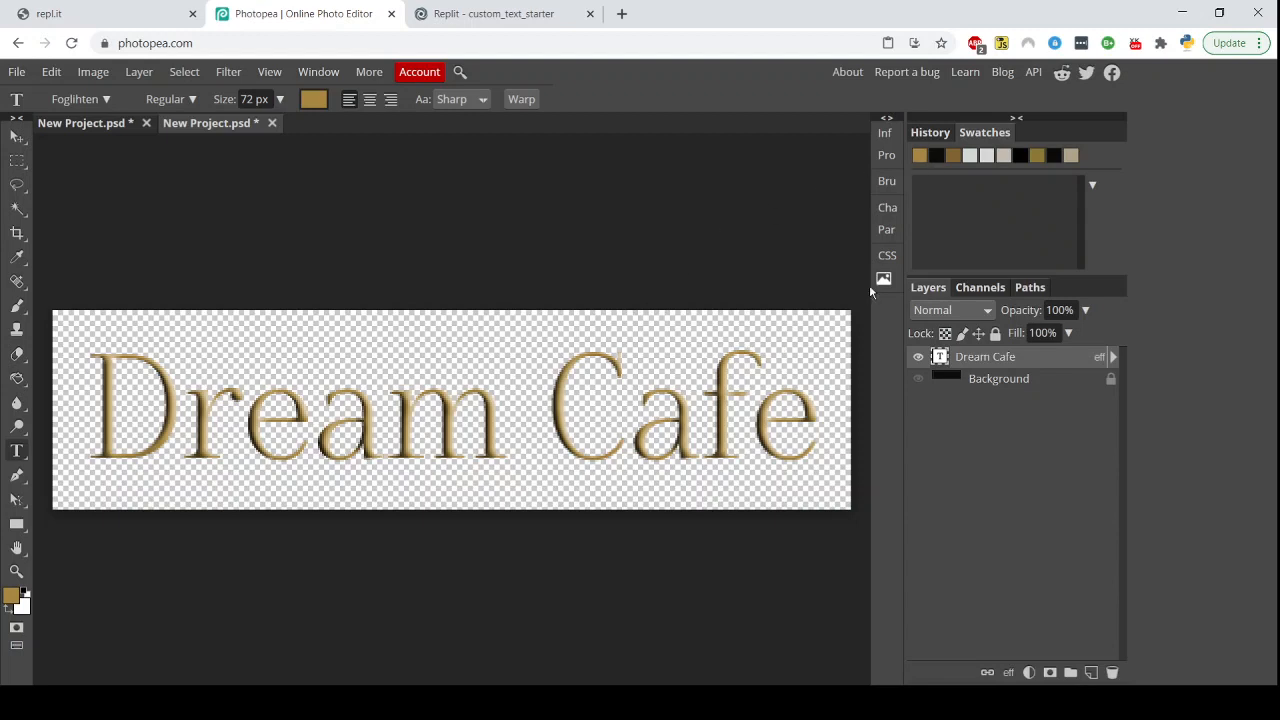
{"action": "left_click", "coordinate": [936, 158]}
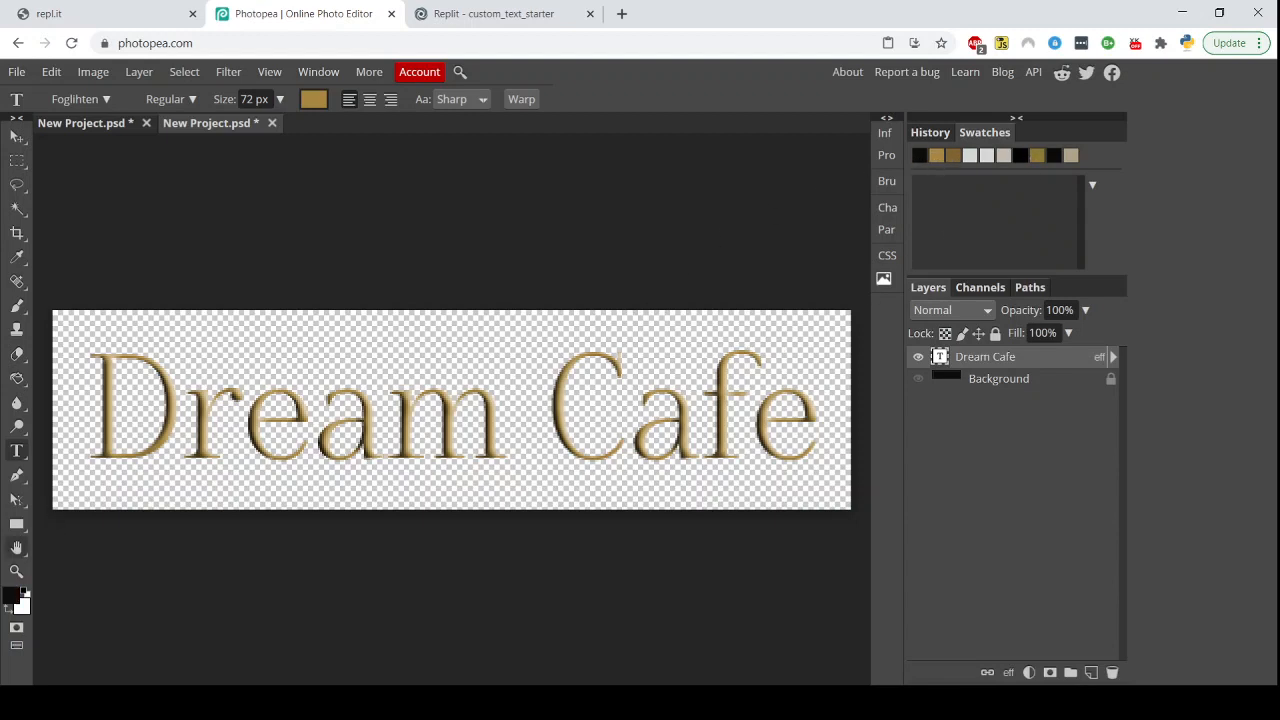
{"action": "left_click", "coordinate": [14, 597]}
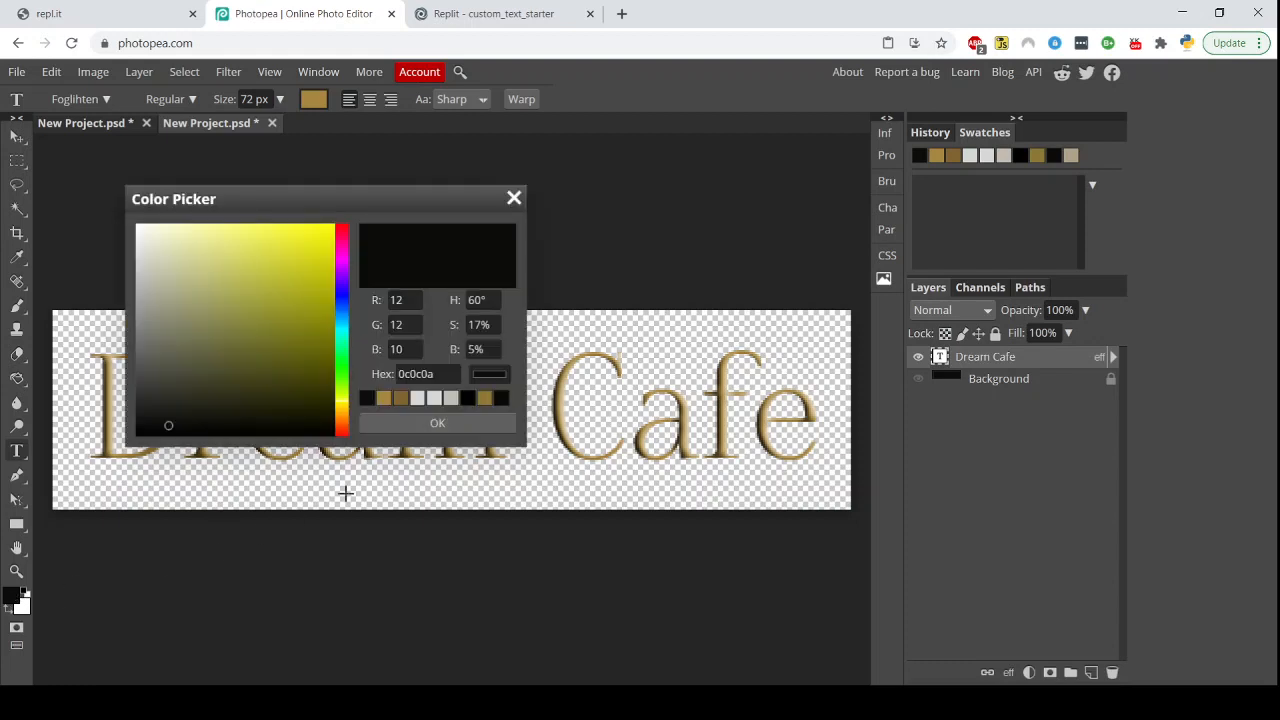
{"action": "left_click_drag", "start_coordinate": [448, 375], "coordinate": [333, 381]}
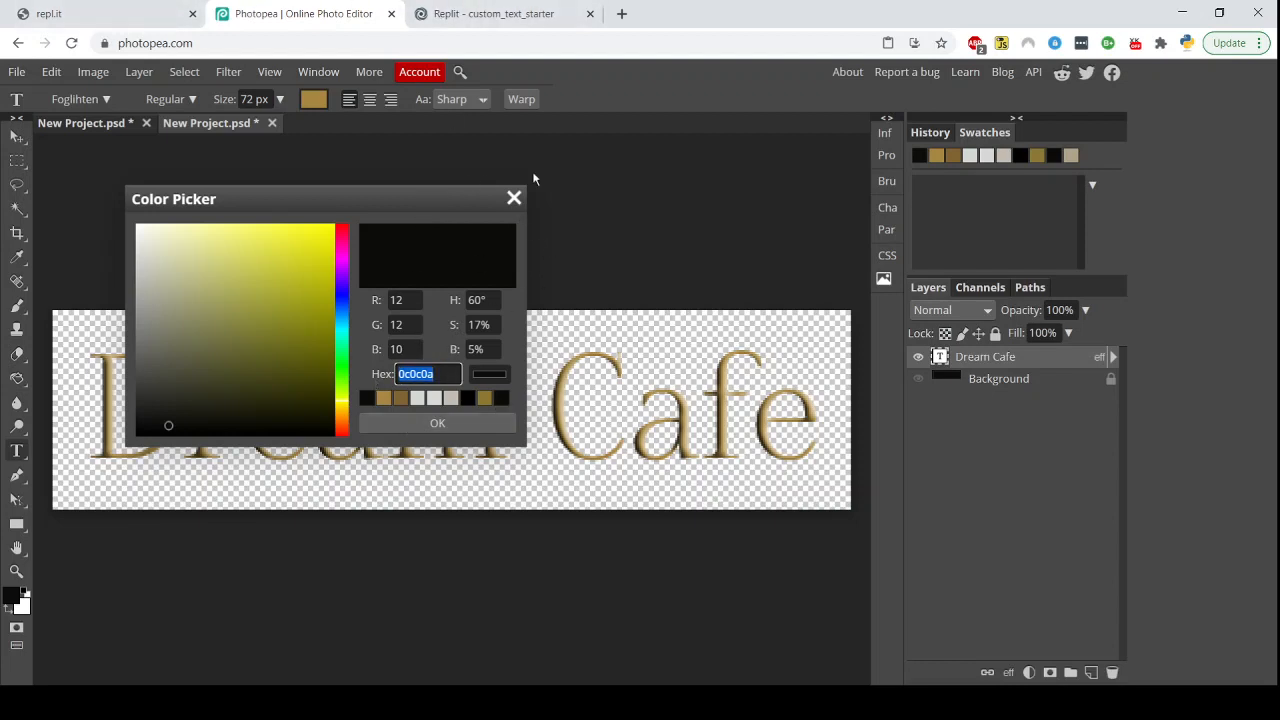
{"action": "key", "text": "ctrl+Tab"}
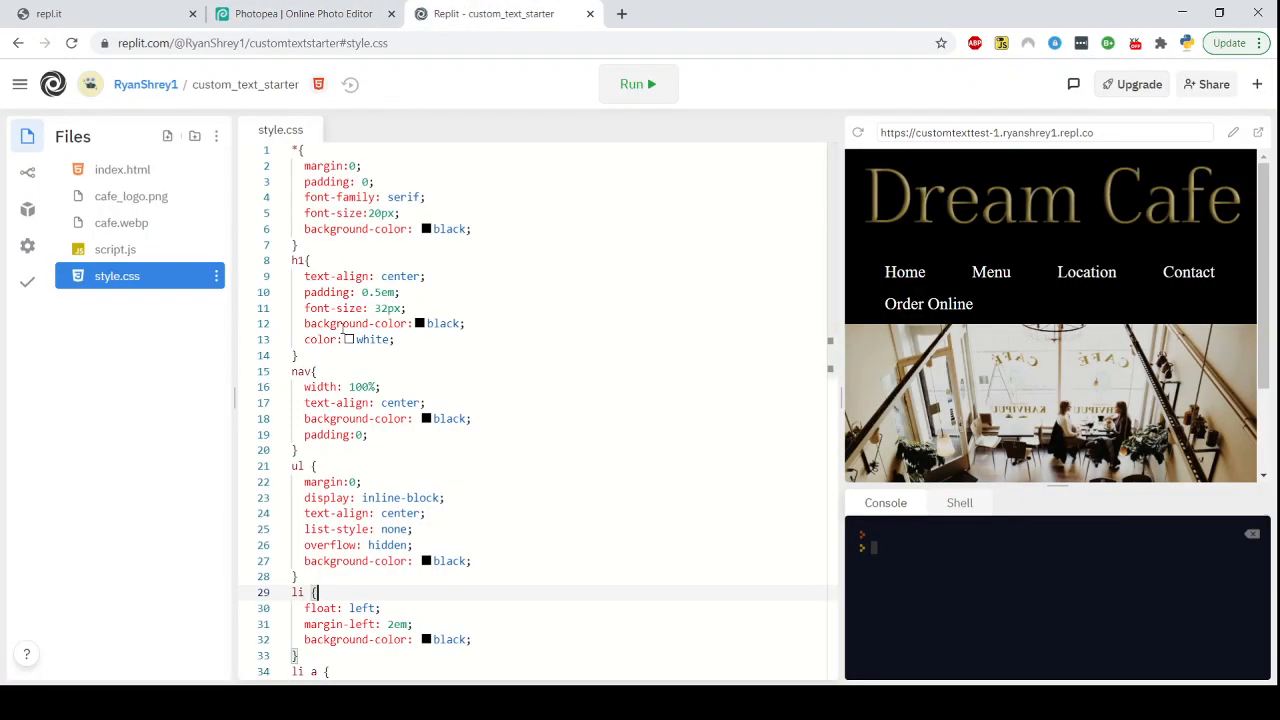
Select every occurrence of black in style.css, try replacing them all with 0c0c0a, and undo it
{"action": "left_click_drag", "start_coordinate": [470, 229], "coordinate": [434, 228]}
{"action": "right_click", "coordinate": [446, 237]}
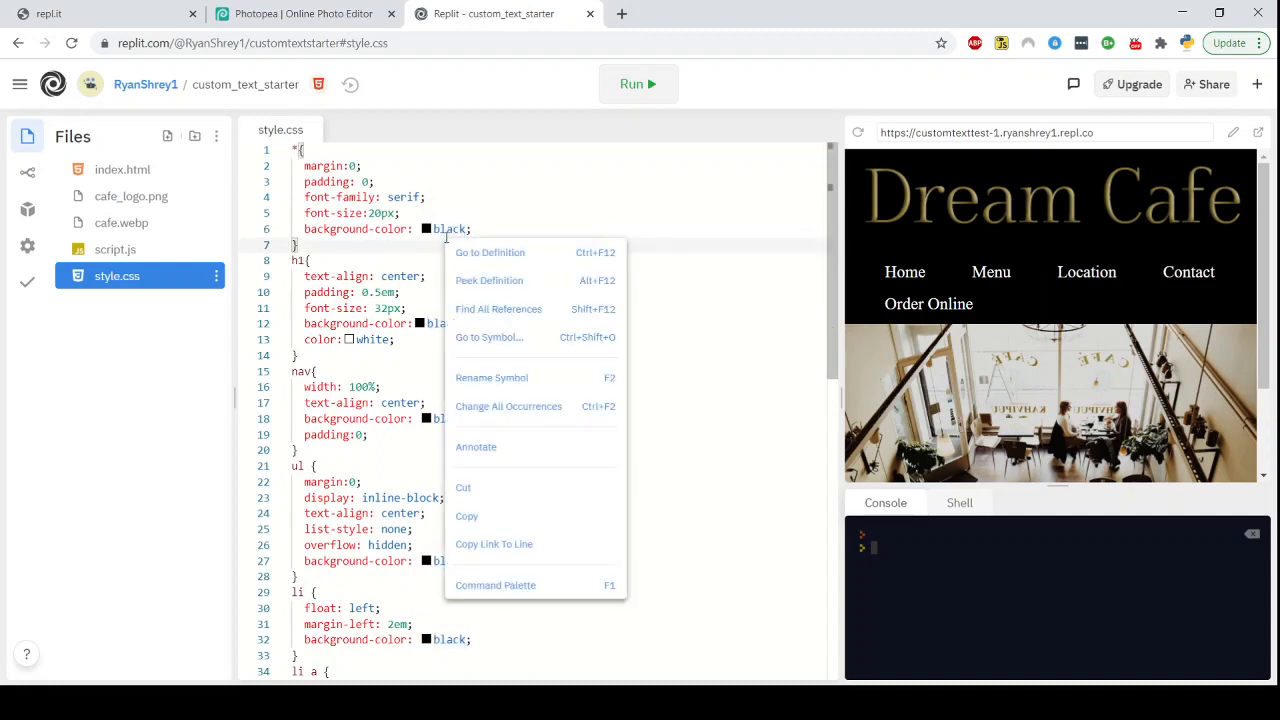
{"action": "left_click", "coordinate": [514, 407]}
{"action": "left_click", "coordinate": [452, 257]}
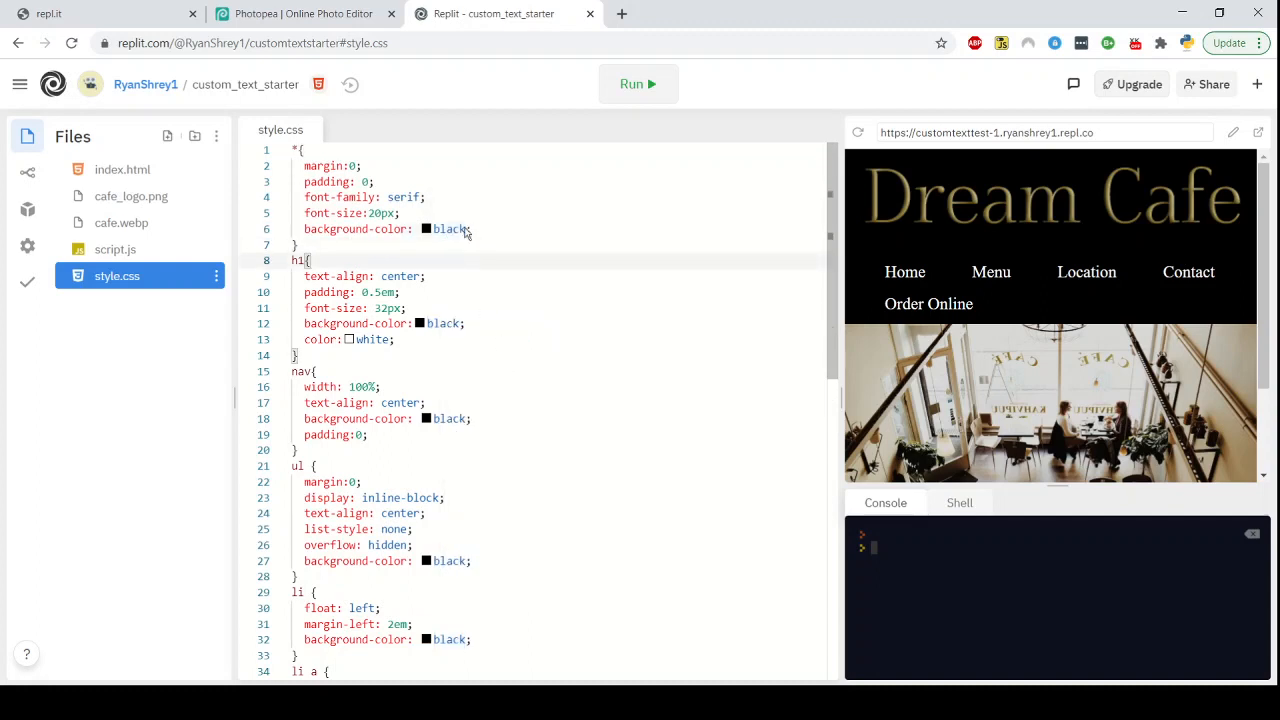
{"action": "double_click", "coordinate": [464, 230]}
{"action": "right_click", "coordinate": [448, 231]}
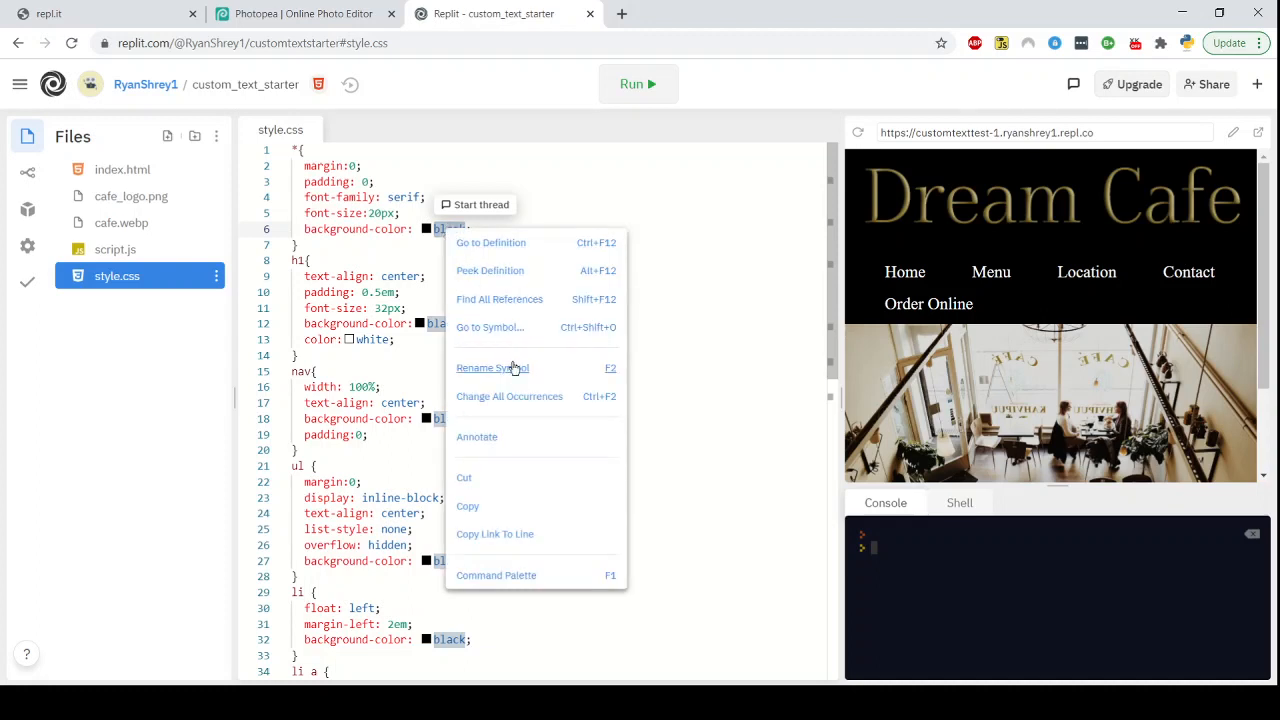
{"action": "left_click", "coordinate": [514, 400]}
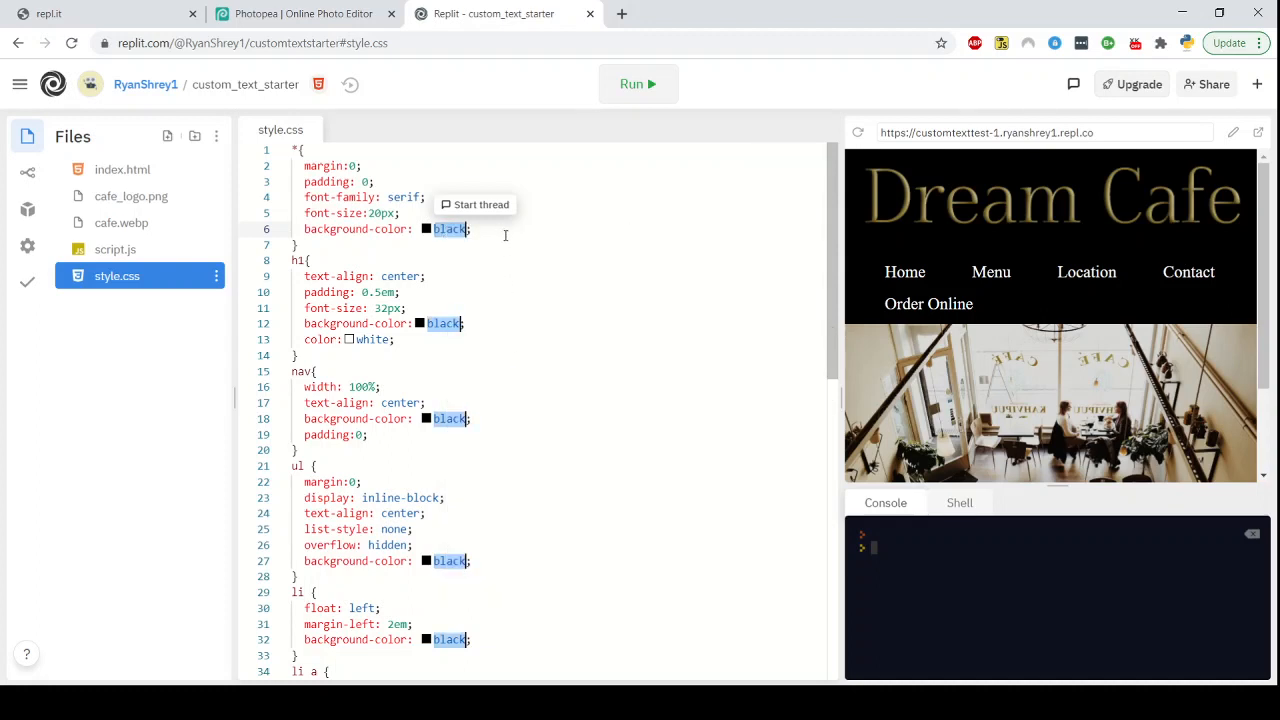
{"action": "mouse_move", "coordinate": [451, 231]}
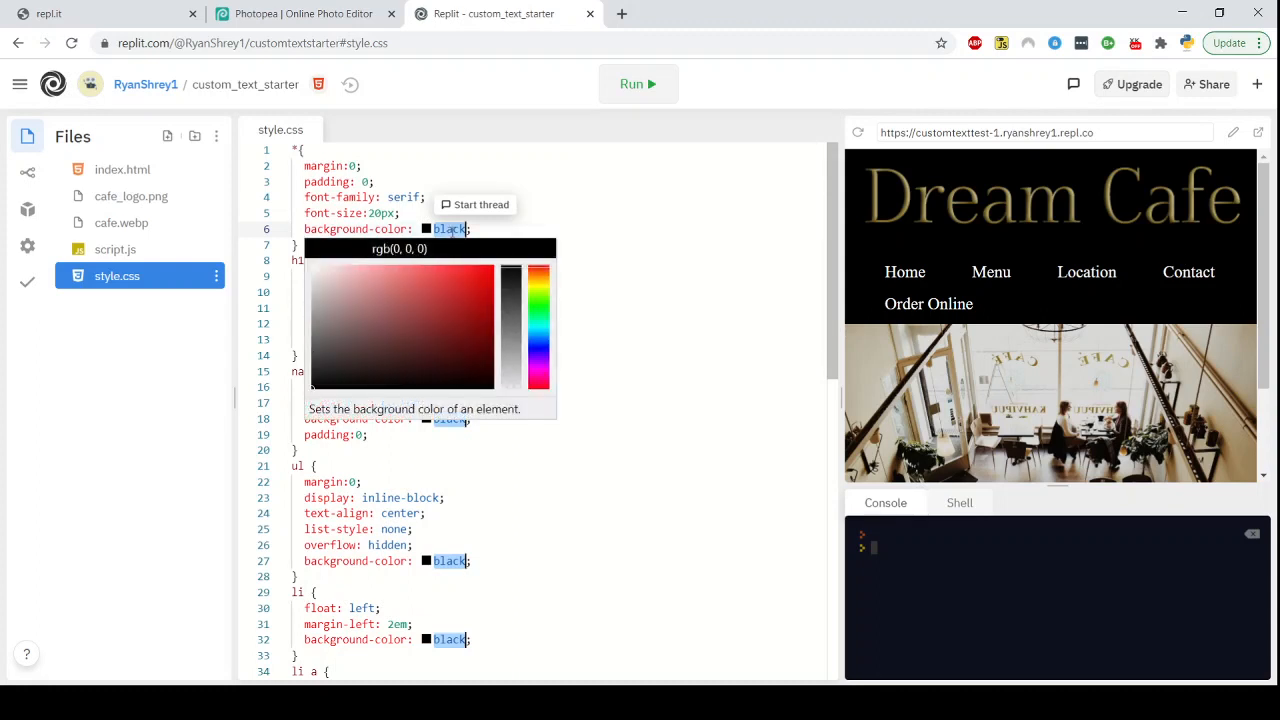
{"action": "type", "text": "0c0c0a"}
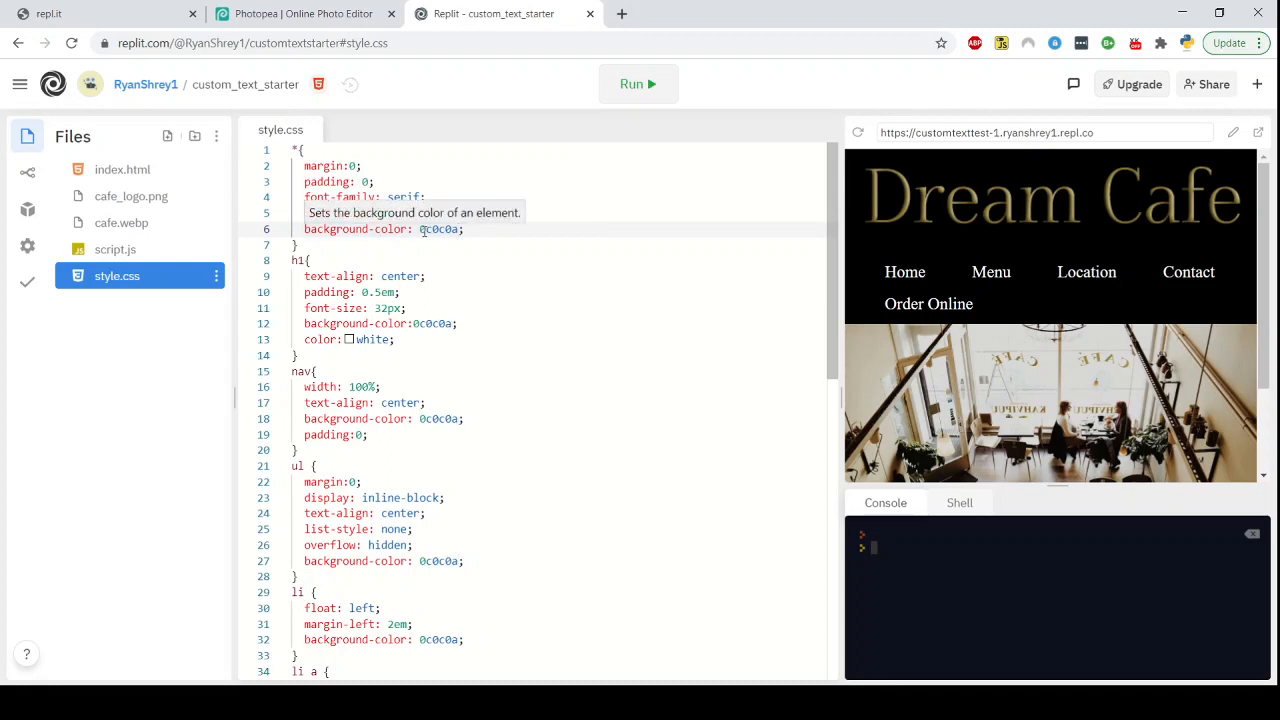
{"action": "key", "text": "ctrl+z"}
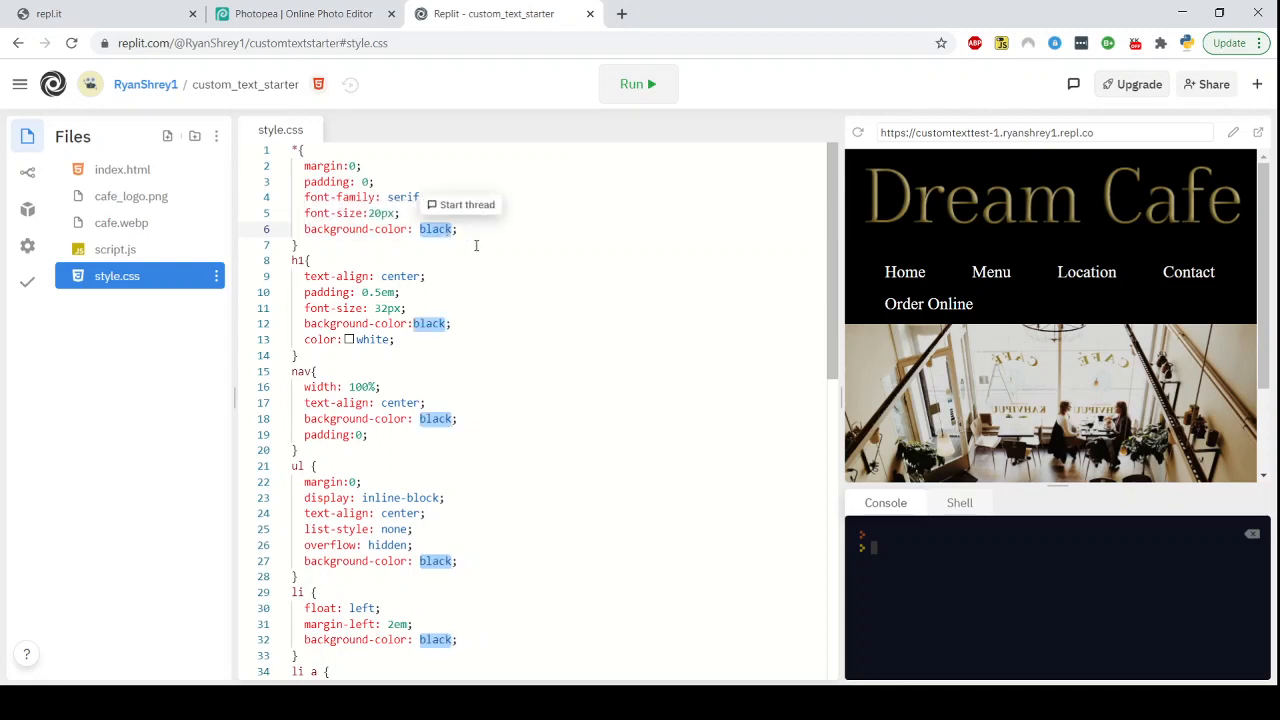
Replace all the selected black color values in style.css with #0c0c0a
{"action": "key", "text": "BackSpace"}
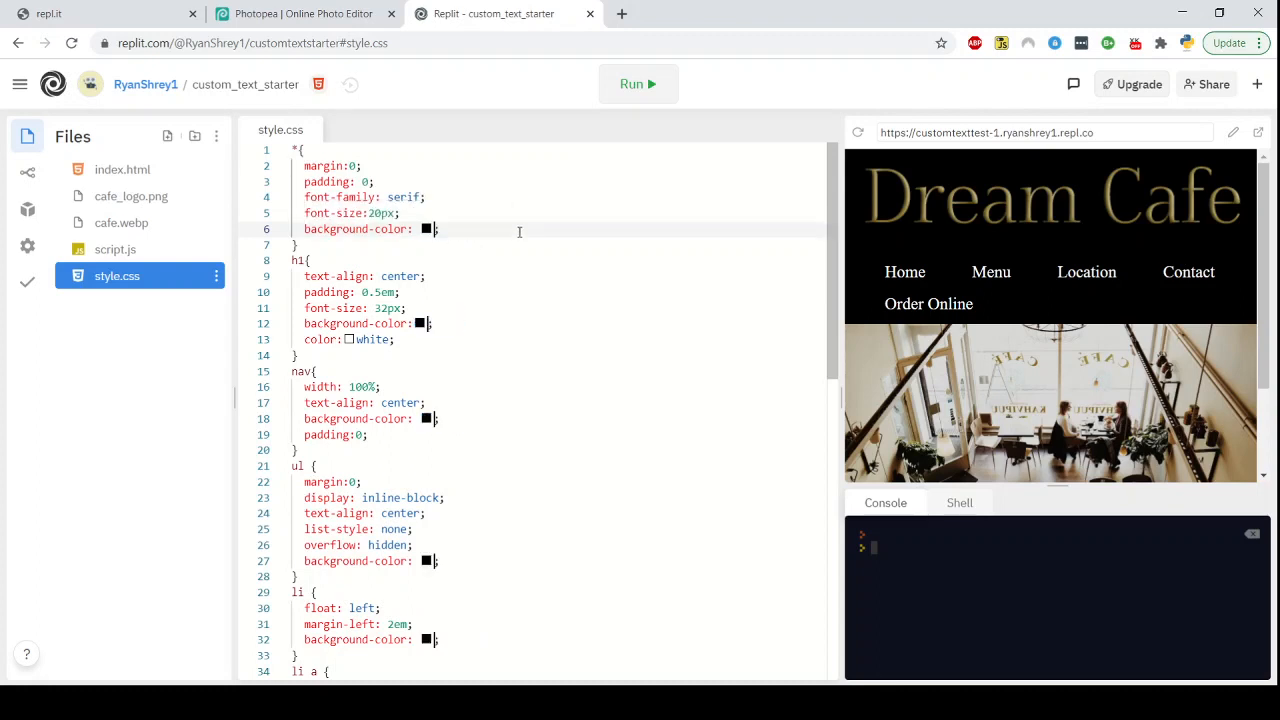
{"action": "type", "text": "#"}
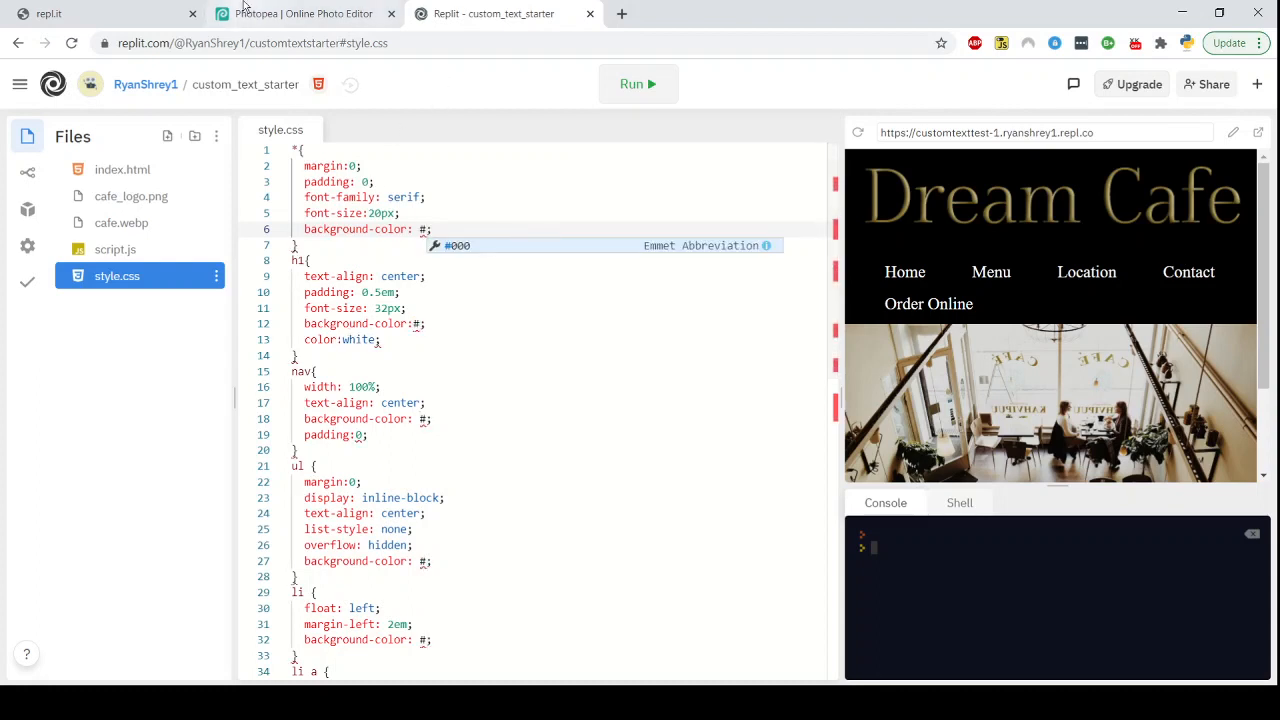
{"action": "left_click", "coordinate": [290, 8]}
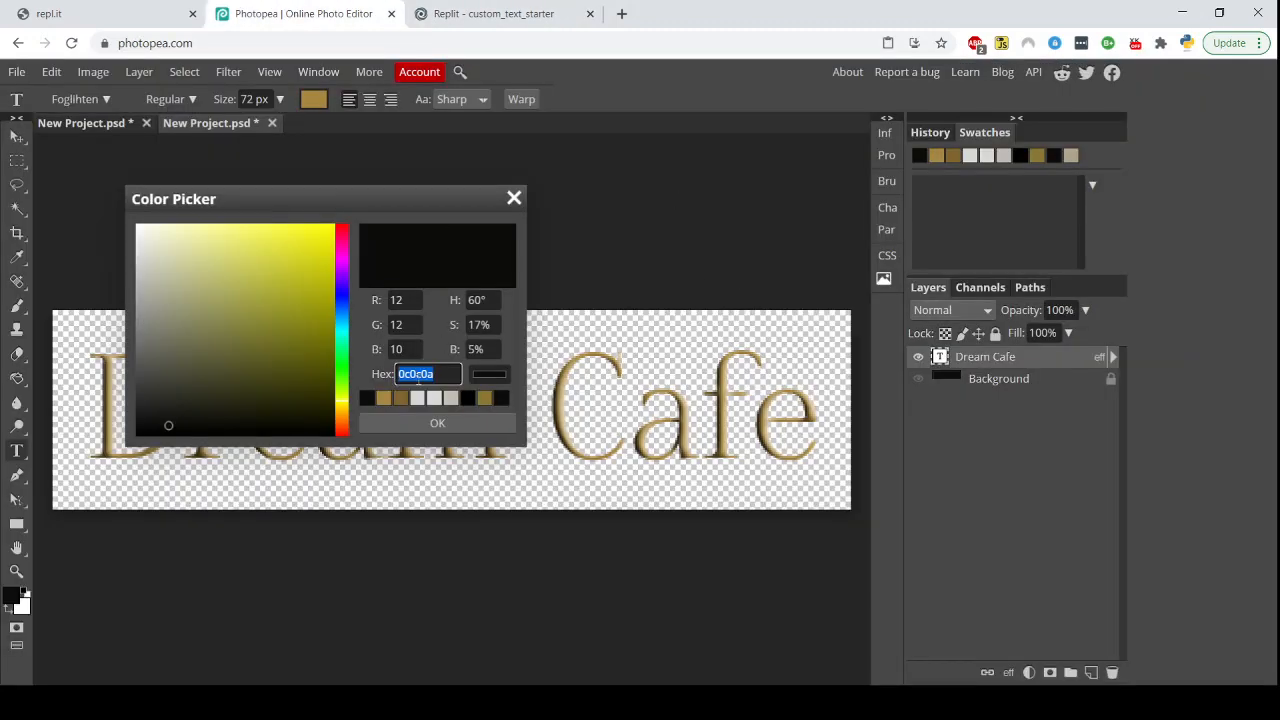
{"action": "left_click", "coordinate": [485, 13]}
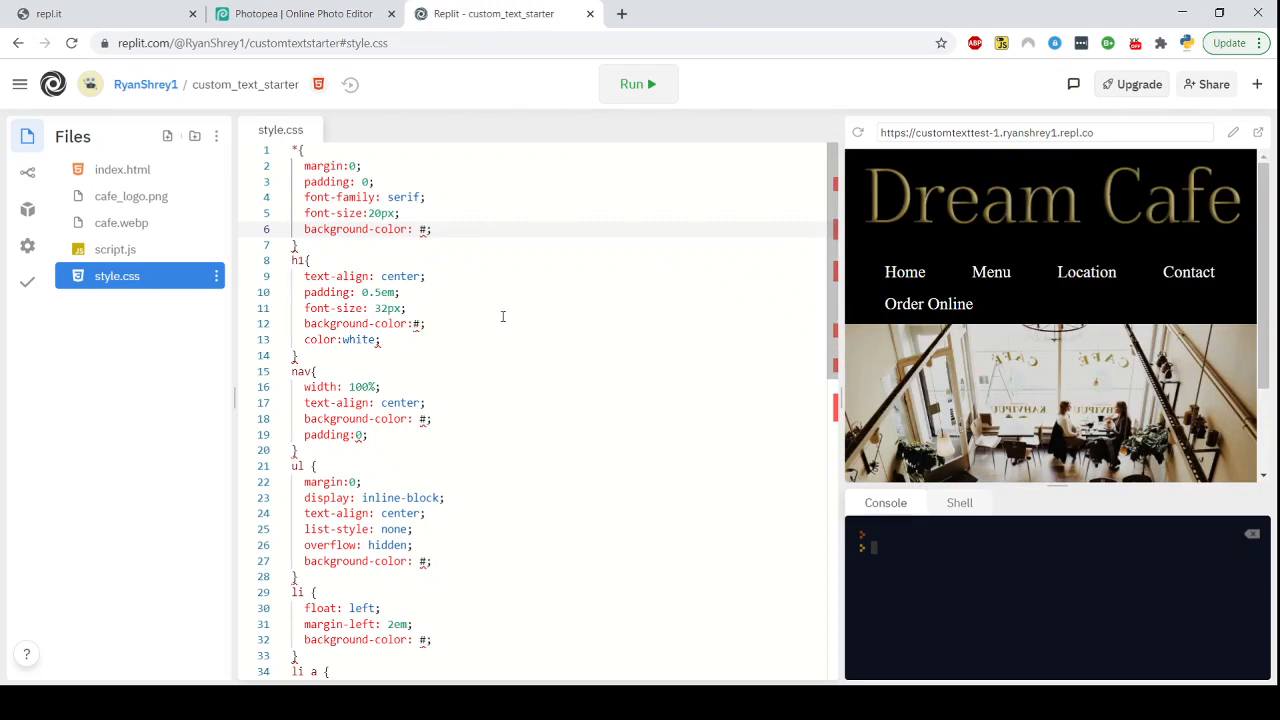
{"action": "type", "text": "0c0c0a"}
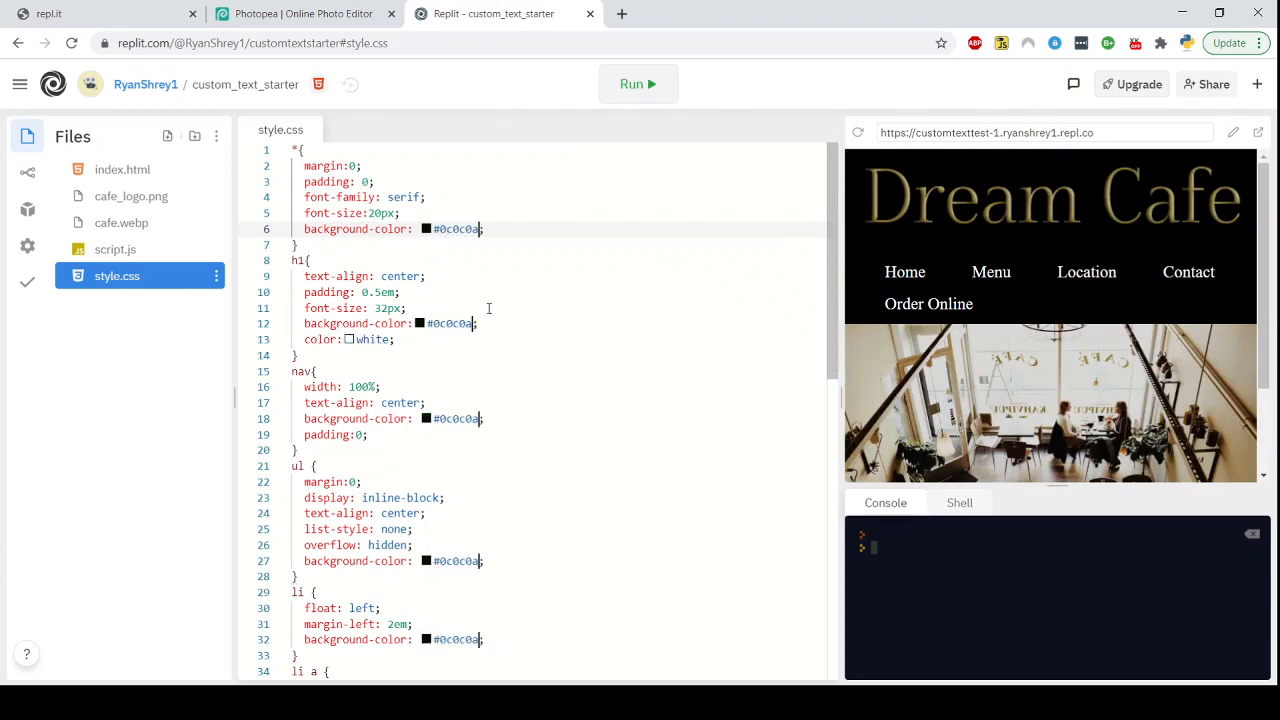
{"action": "left_click", "coordinate": [529, 326]}
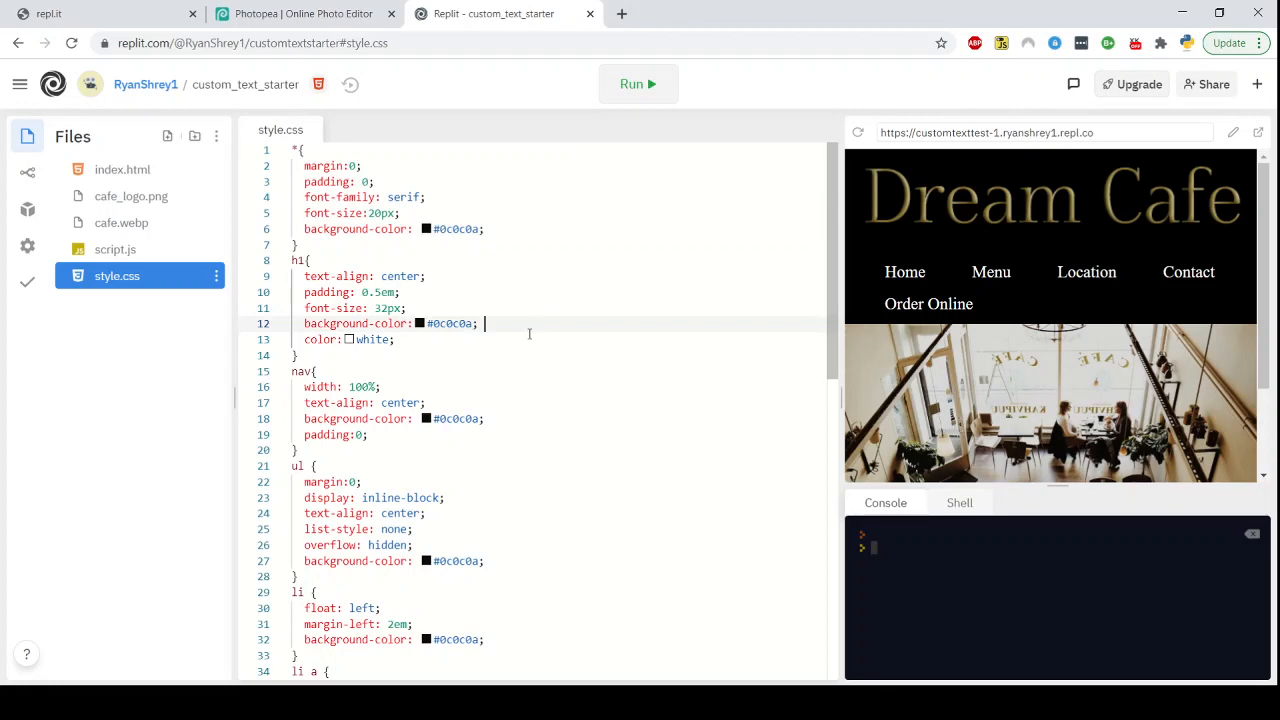
{"action": "scroll", "coordinate": [561, 275], "scroll_direction": "down", "scroll_amount": 1}
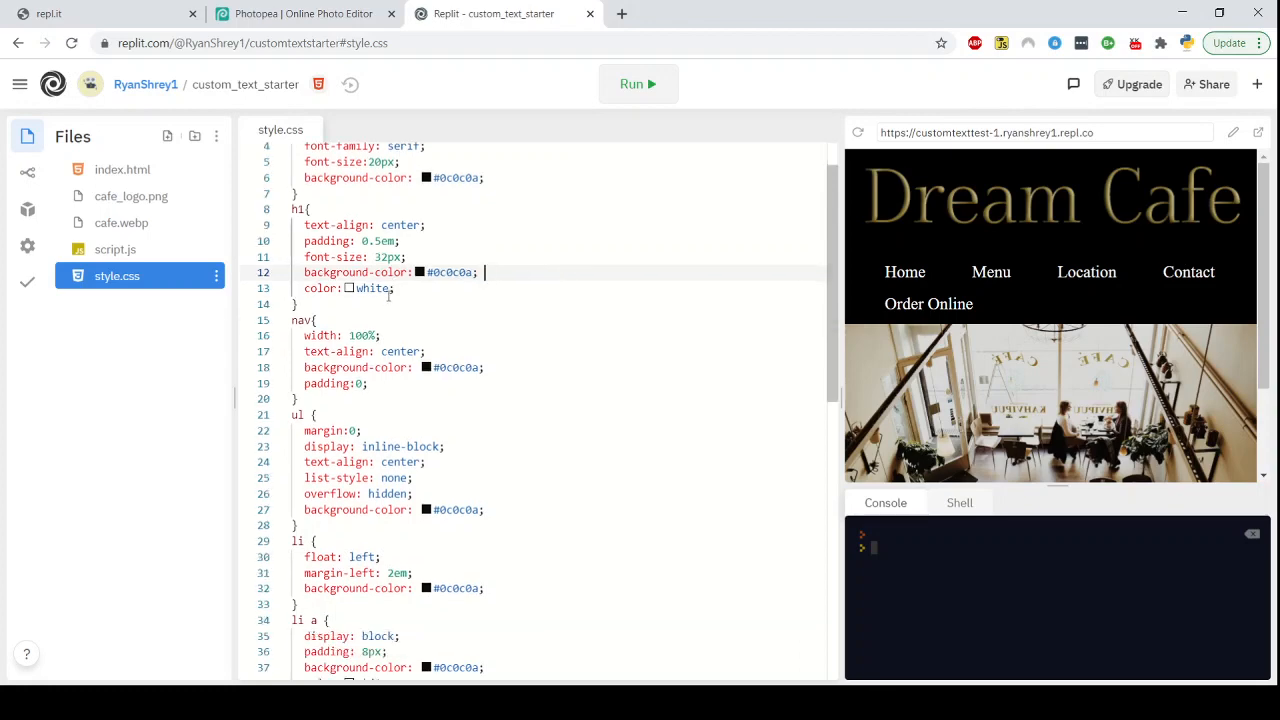
Pick the light grey swatch in Photopea and copy its hex code d0d8d5
{"action": "left_click", "coordinate": [247, 13]}
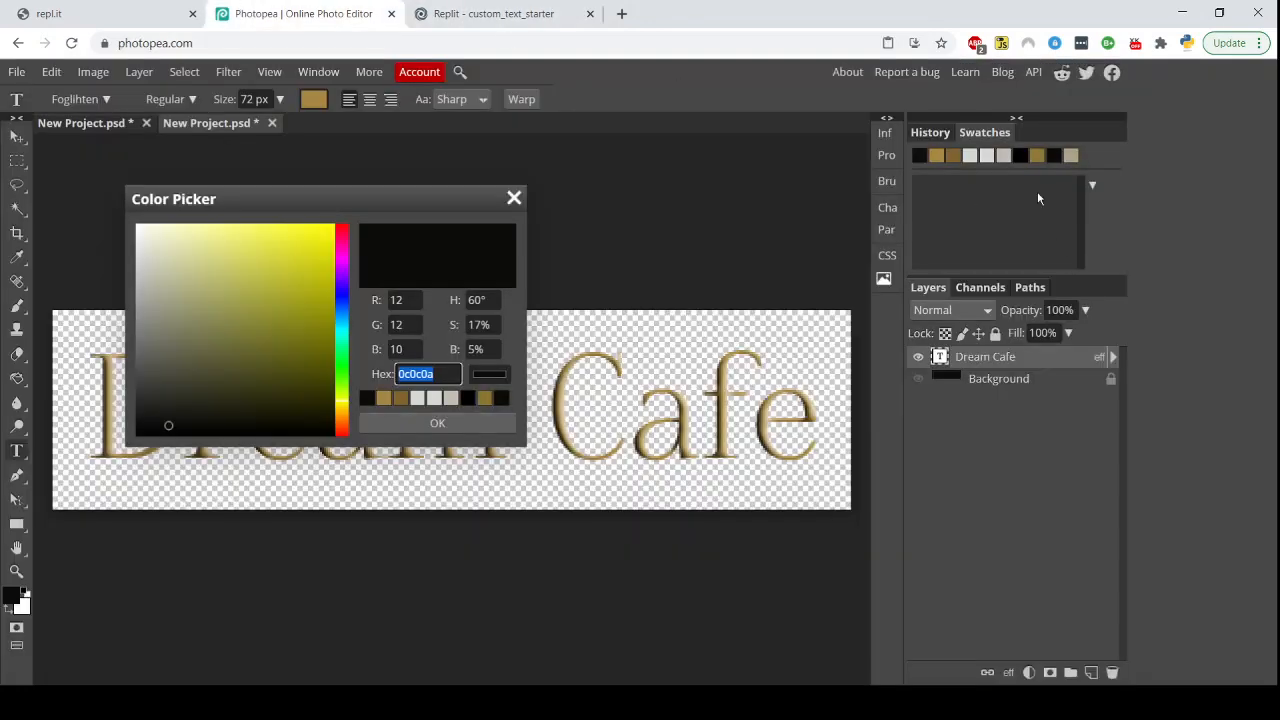
{"action": "left_click", "coordinate": [968, 157]}
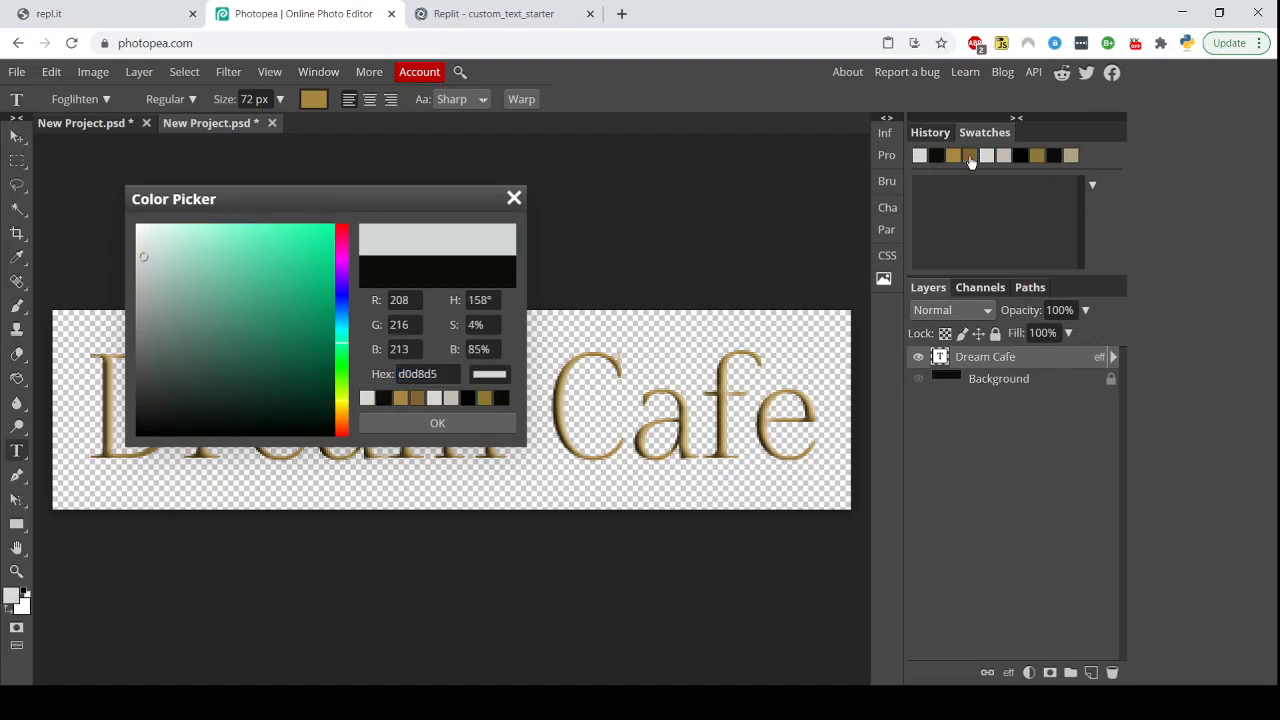
{"action": "left_click", "coordinate": [416, 374]}
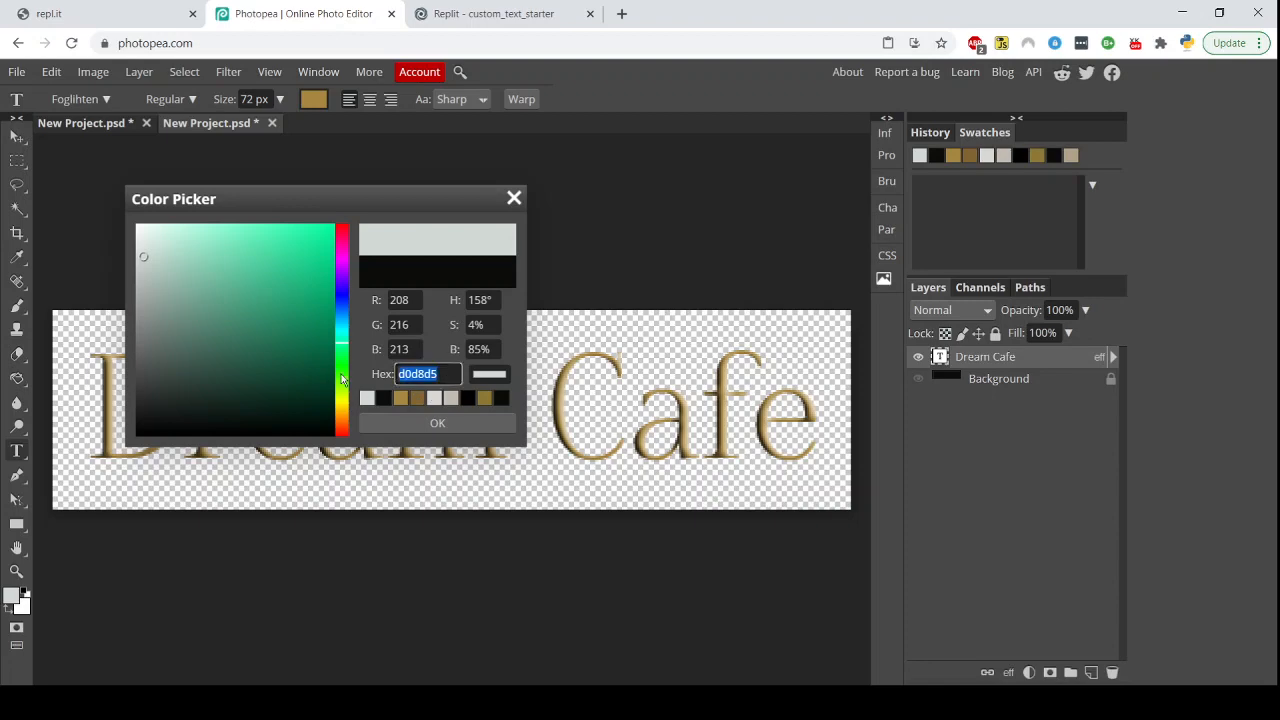
{"action": "left_click", "coordinate": [488, 13]}
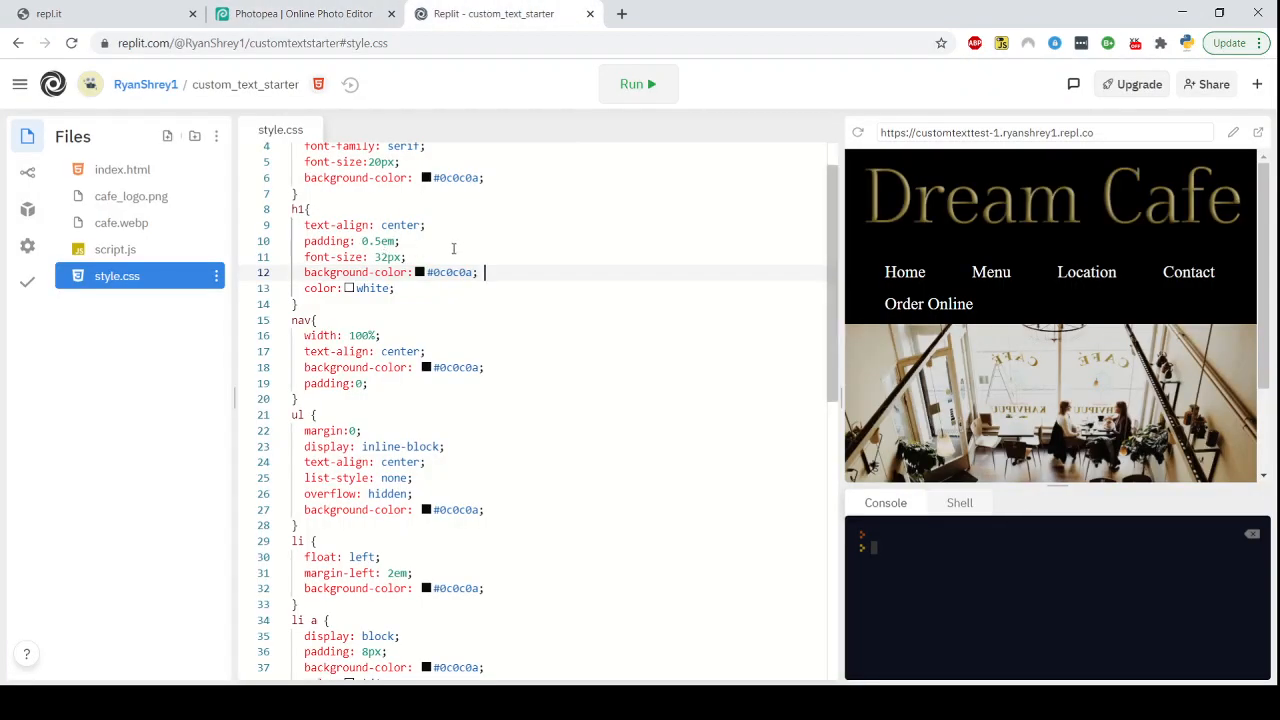
Replace every white color value in style.css with #d0d8d5
{"action": "double_click", "coordinate": [388, 288]}
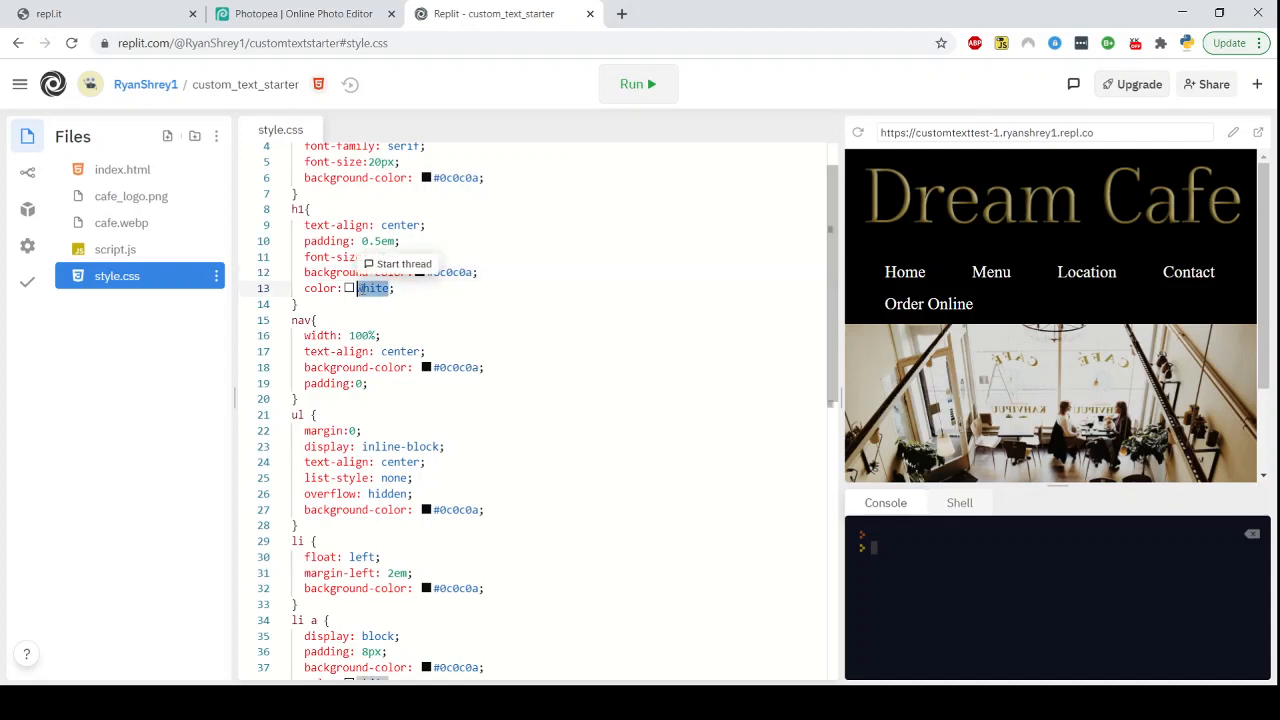
{"action": "right_click", "coordinate": [369, 289]}
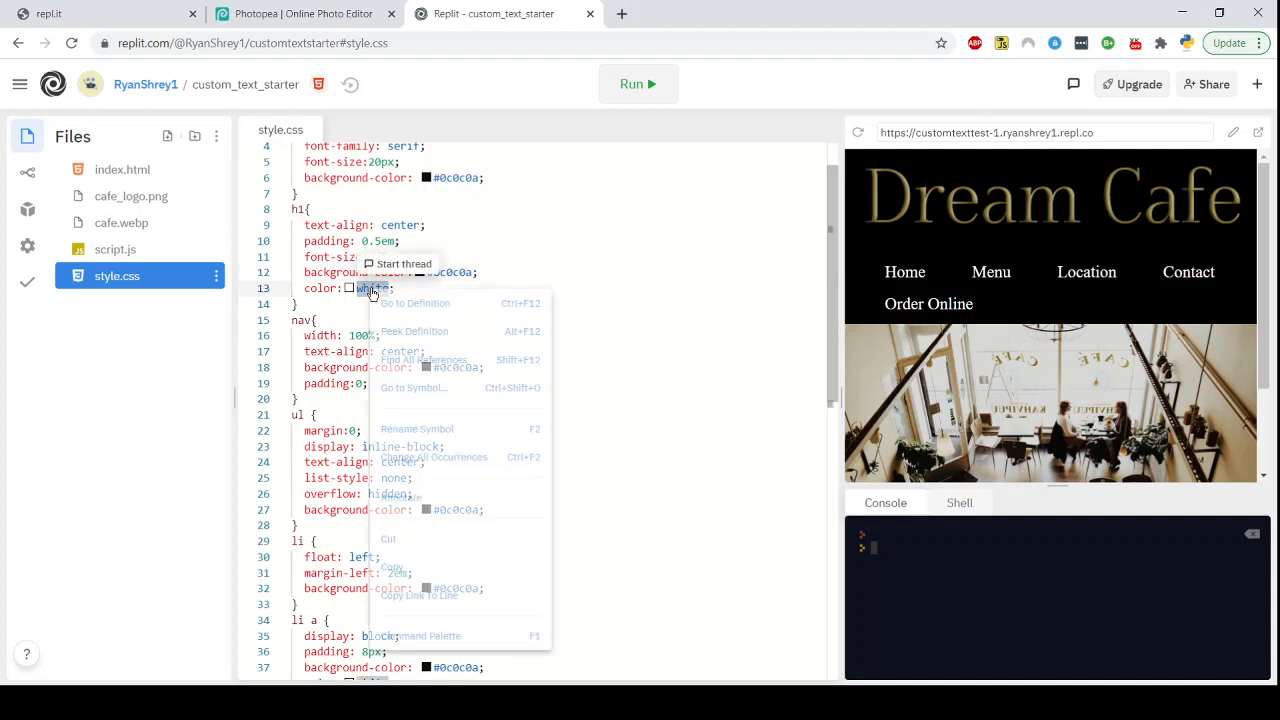
{"action": "left_click", "coordinate": [451, 457]}
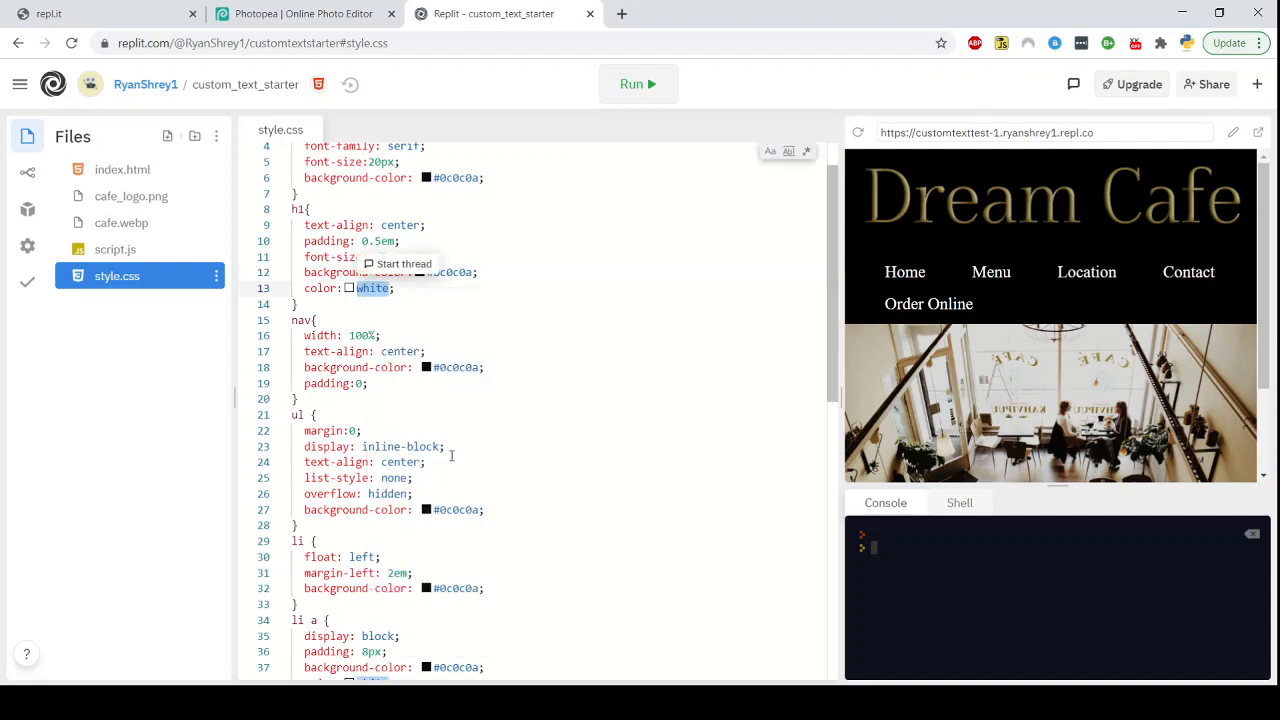
{"action": "type", "text": "#"}
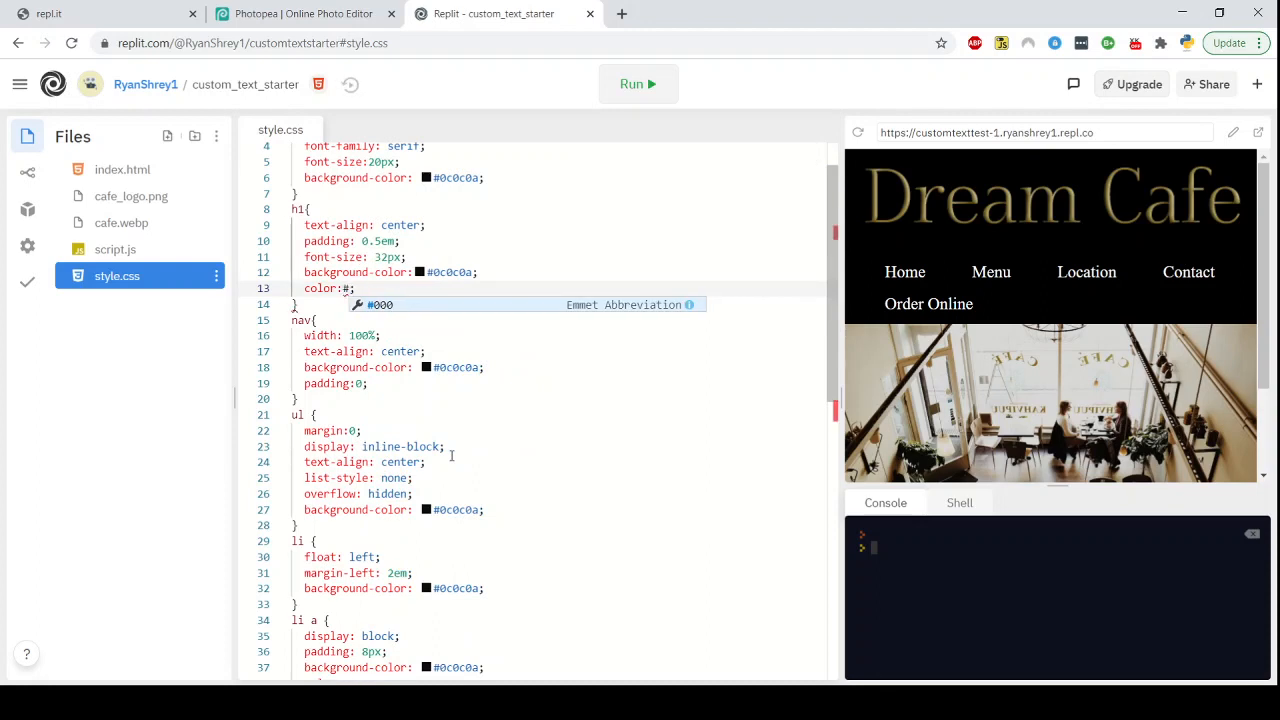
{"action": "key", "text": "ctrl+v"}
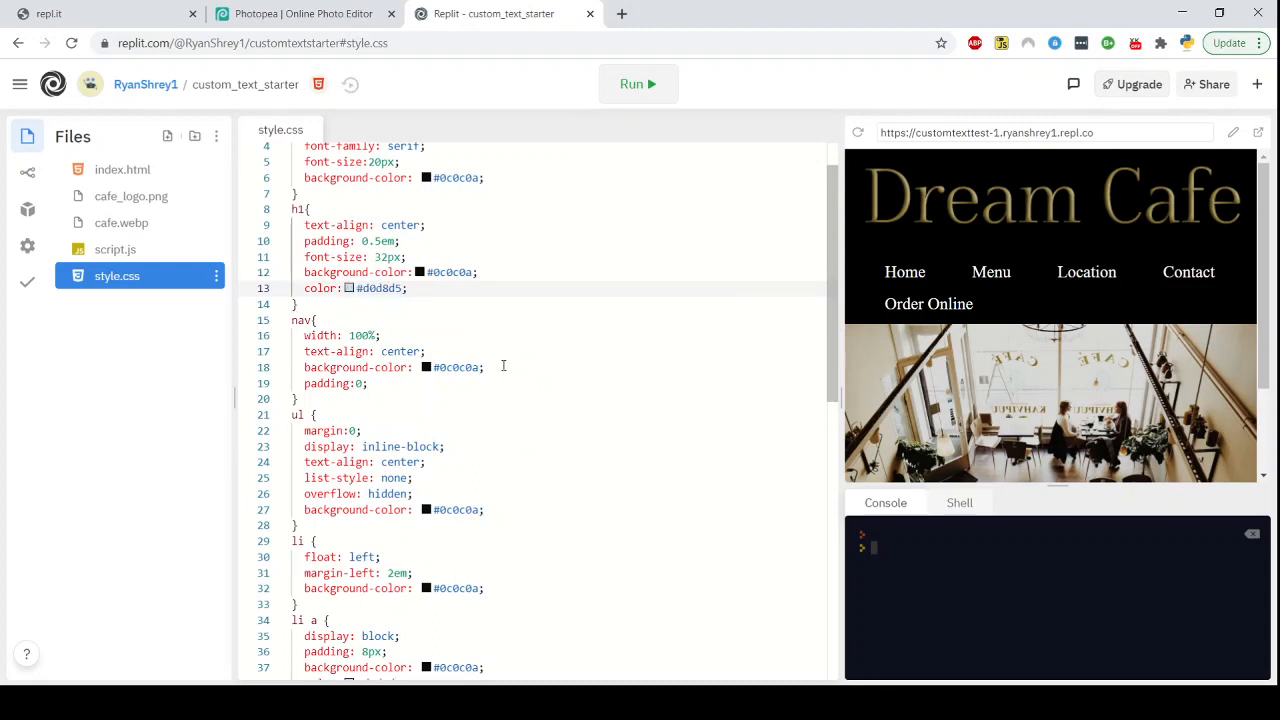
{"action": "left_click", "coordinate": [484, 316]}
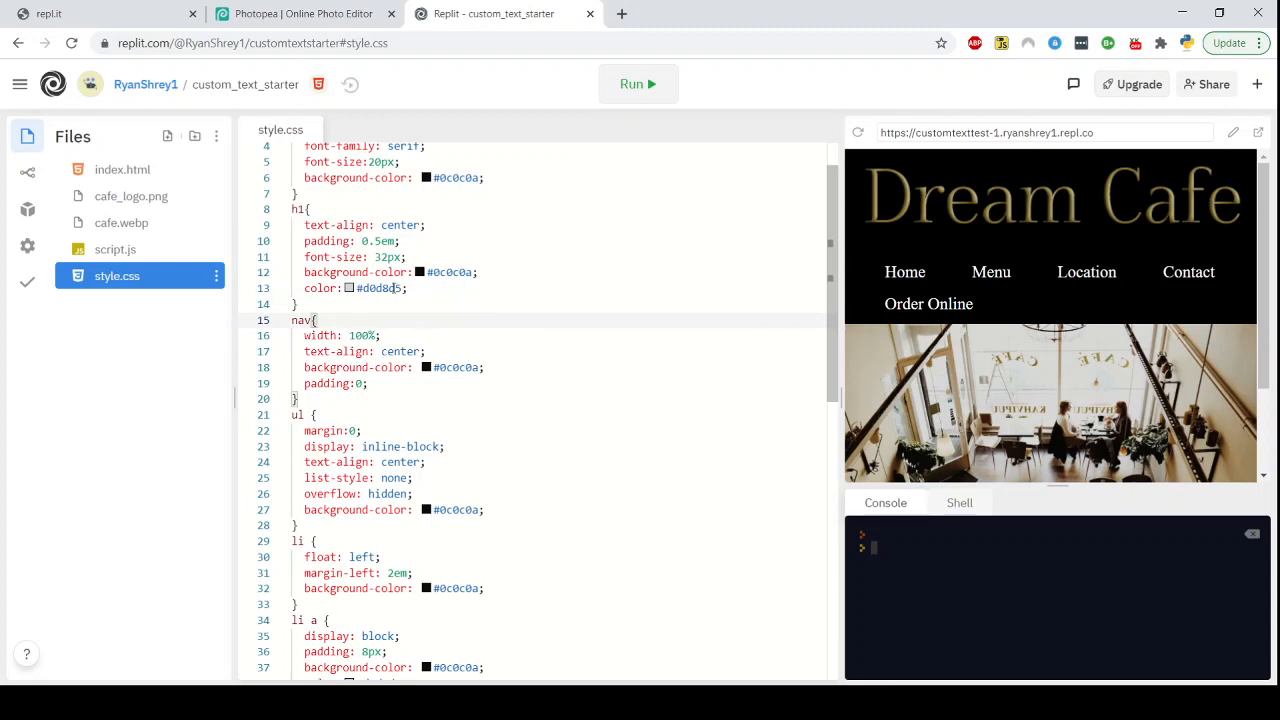
Run the site and scroll through style.css to review the recolored rules against the preview
{"action": "left_click", "coordinate": [651, 94]}
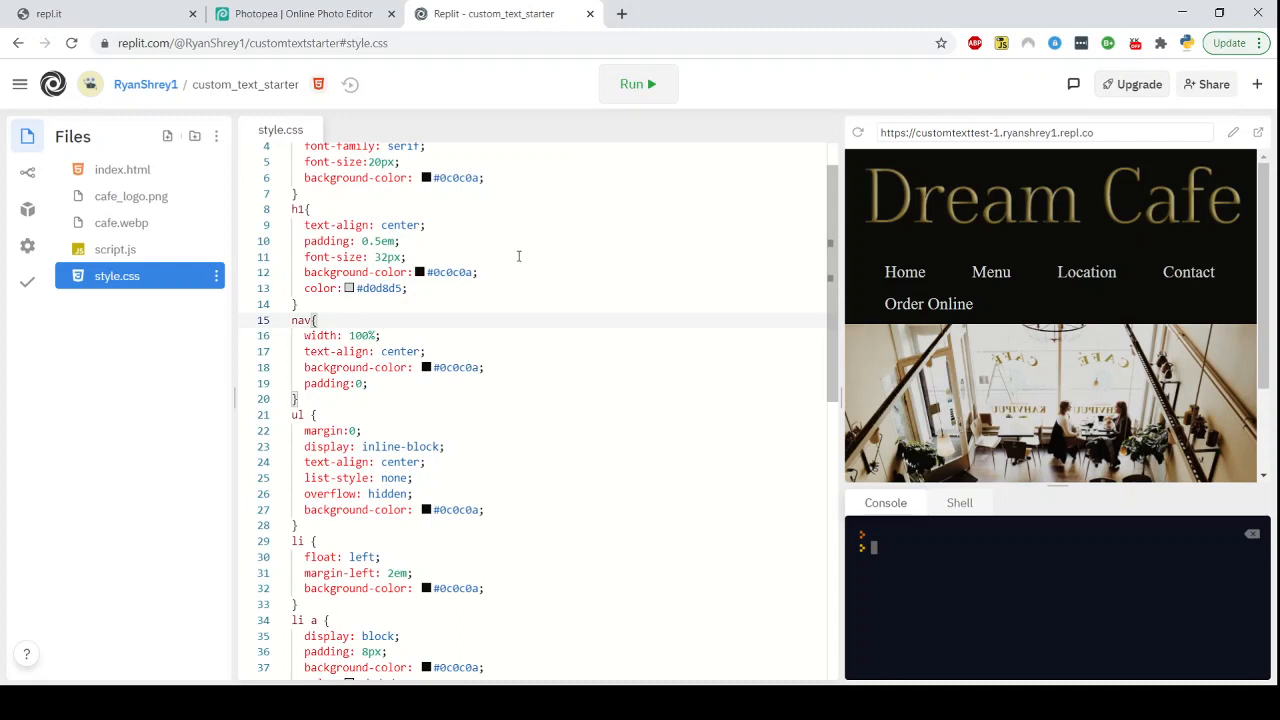
{"action": "scroll", "coordinate": [505, 240], "scroll_direction": "down", "scroll_amount": 2}
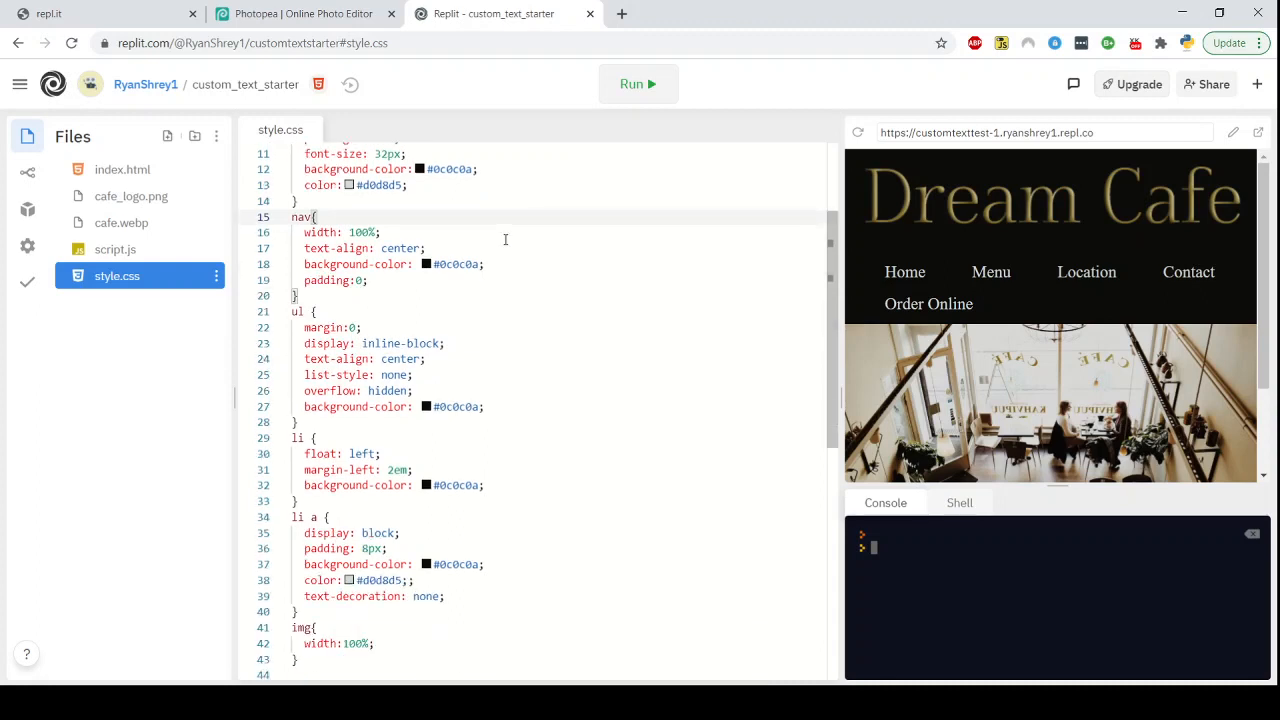
{"action": "scroll", "coordinate": [505, 240], "scroll_direction": "down", "scroll_amount": 3}
{"action": "scroll", "coordinate": [505, 240], "scroll_direction": "up", "scroll_amount": 5}
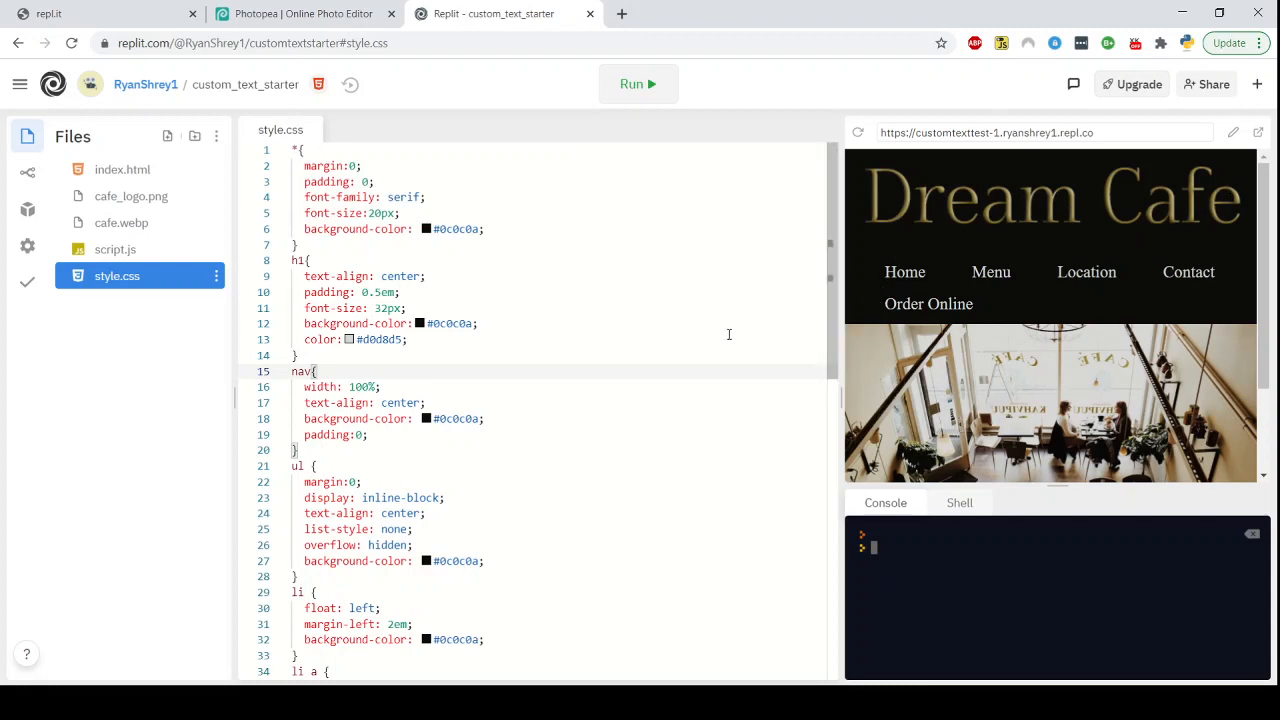
{"action": "scroll", "coordinate": [718, 358], "scroll_direction": "down", "scroll_amount": 1}
{"action": "scroll", "coordinate": [718, 358], "scroll_direction": "up", "scroll_amount": 1}
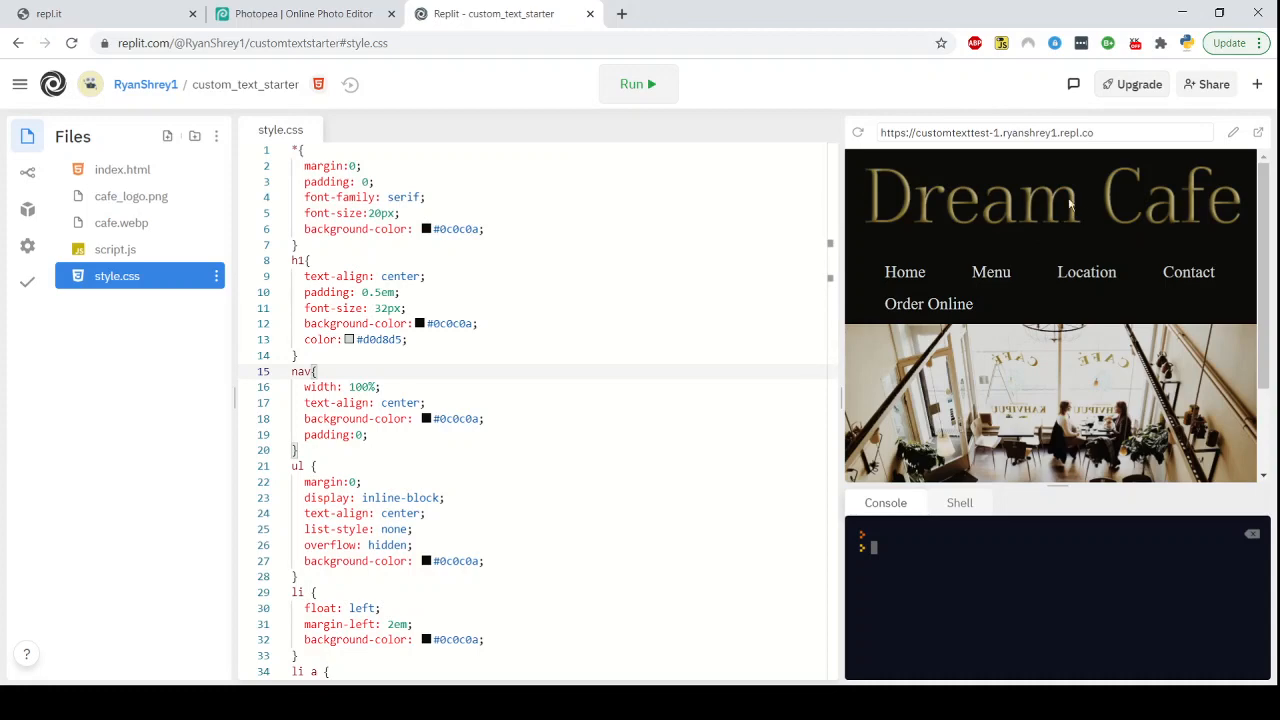
{"action": "scroll", "coordinate": [592, 300], "scroll_direction": "down", "scroll_amount": 2}
{"action": "scroll", "coordinate": [592, 300], "scroll_direction": "down", "scroll_amount": 4}
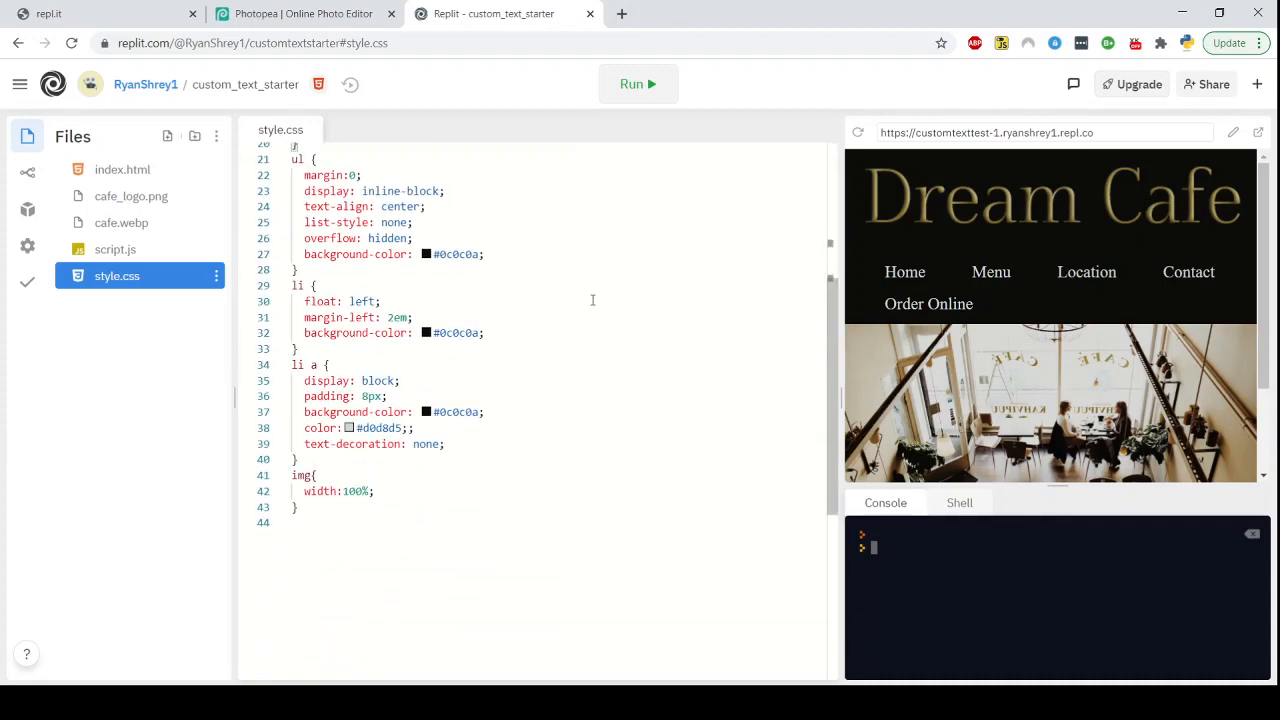
{"action": "scroll", "coordinate": [592, 300], "scroll_direction": "up", "scroll_amount": 6}
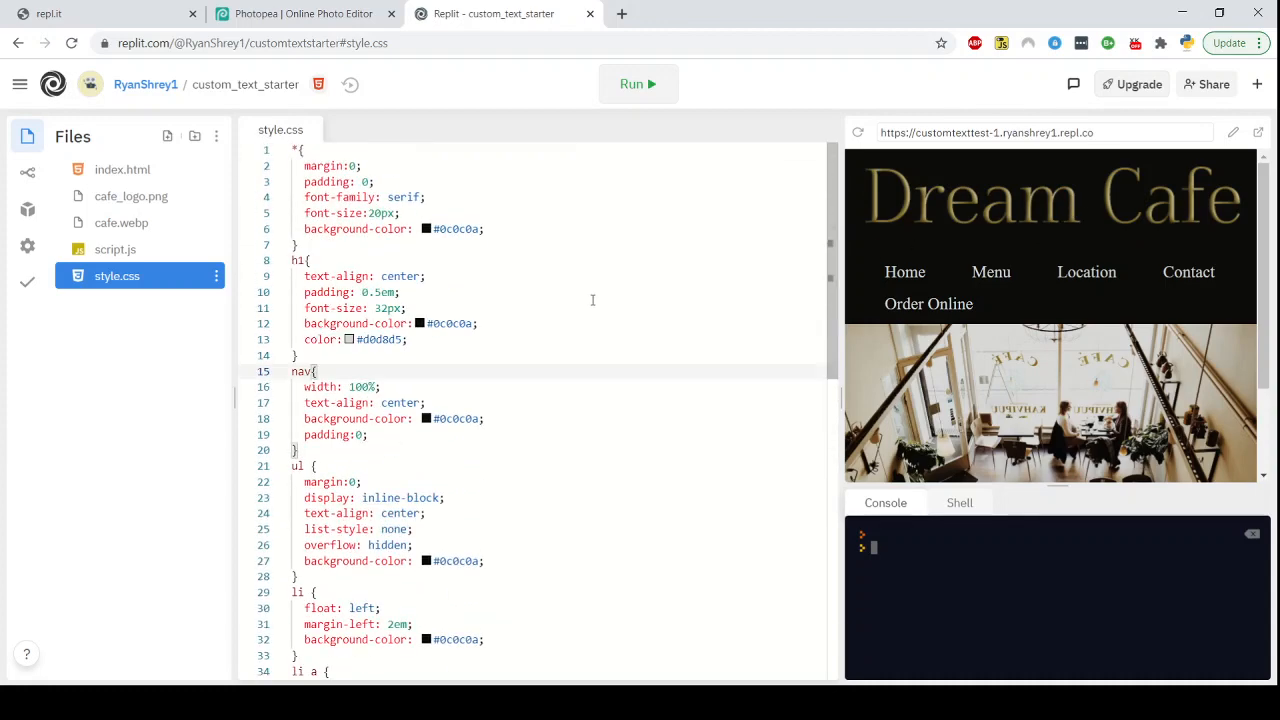
{"action": "scroll", "coordinate": [588, 298], "scroll_direction": "down", "scroll_amount": 8}
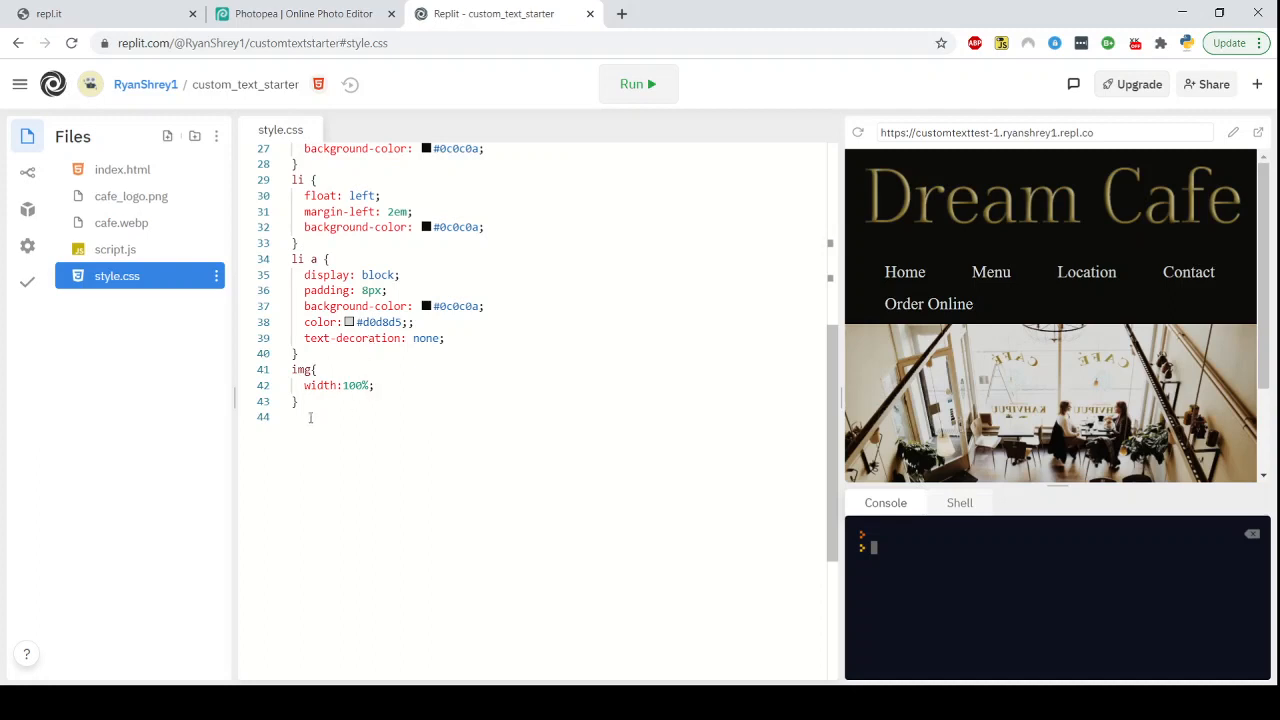
Add a header img rule containing 400px at the end of style.css and rerun the site
{"action": "left_click_drag", "start_coordinate": [310, 418], "coordinate": [252, 366]}
{"action": "left_click", "coordinate": [364, 400]}
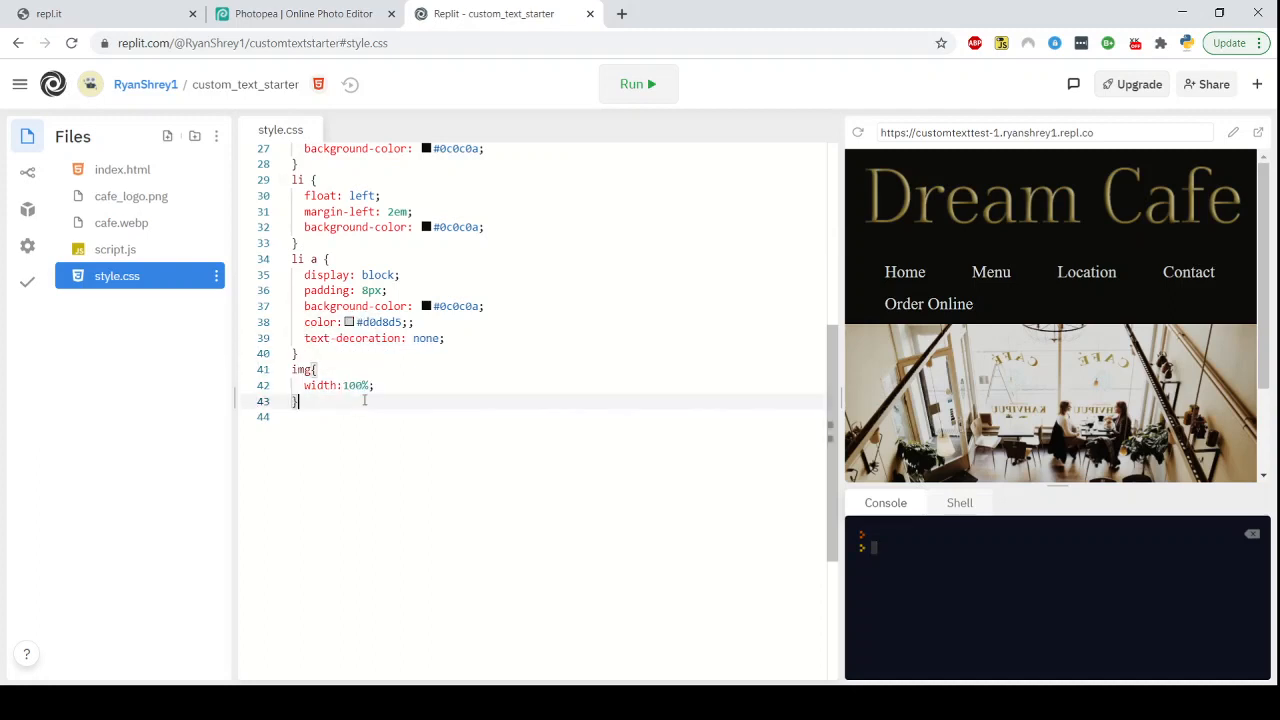
{"action": "key", "text": "Return"}
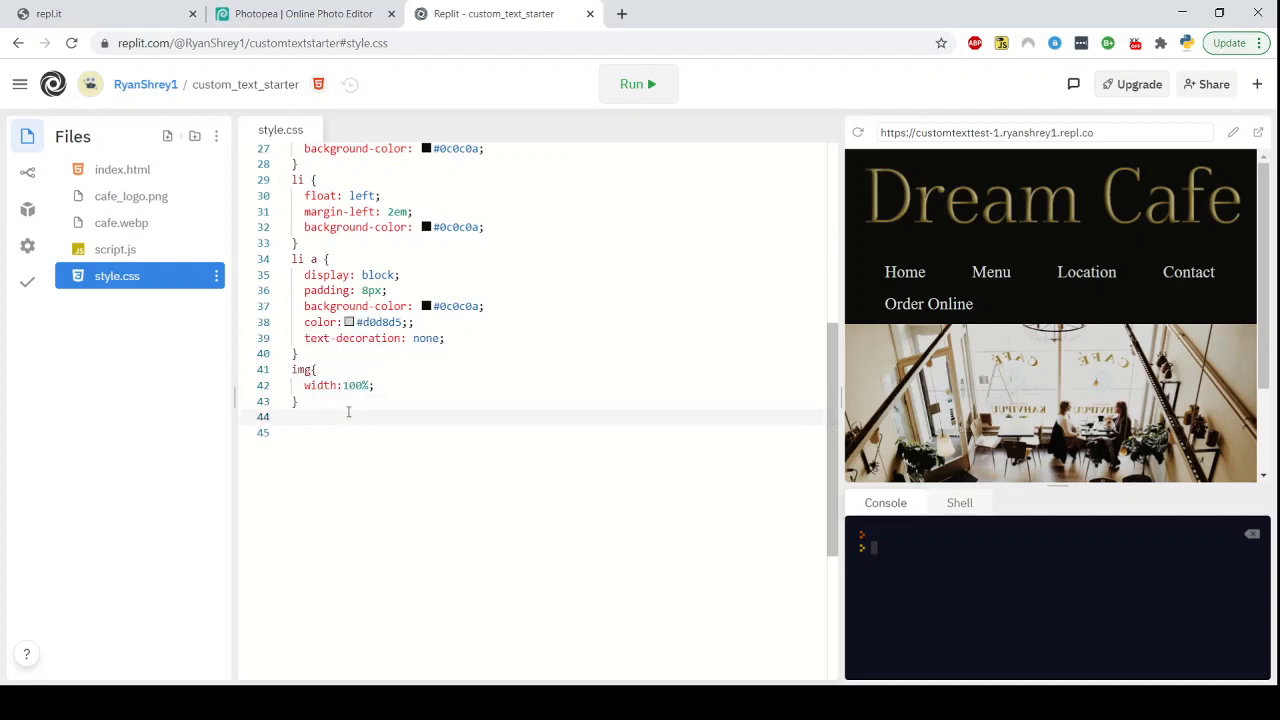
{"action": "type", "text": "header "}
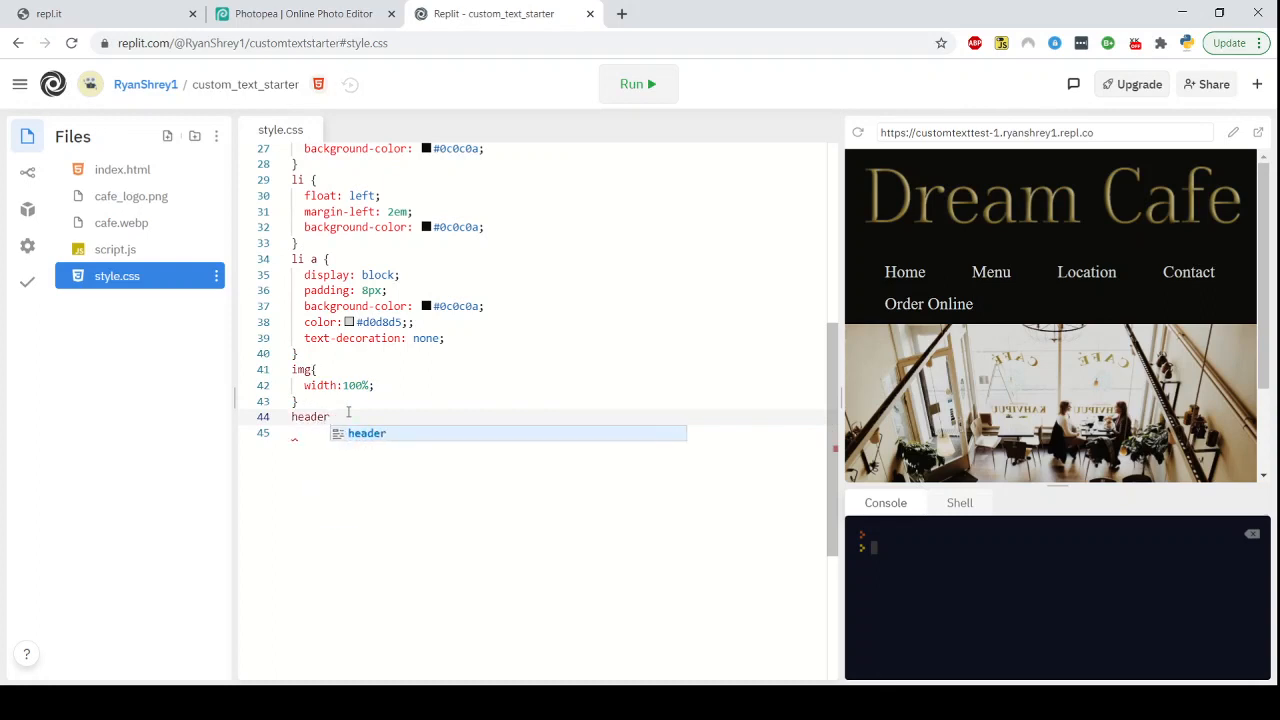
{"action": "type", "text": "img{"}
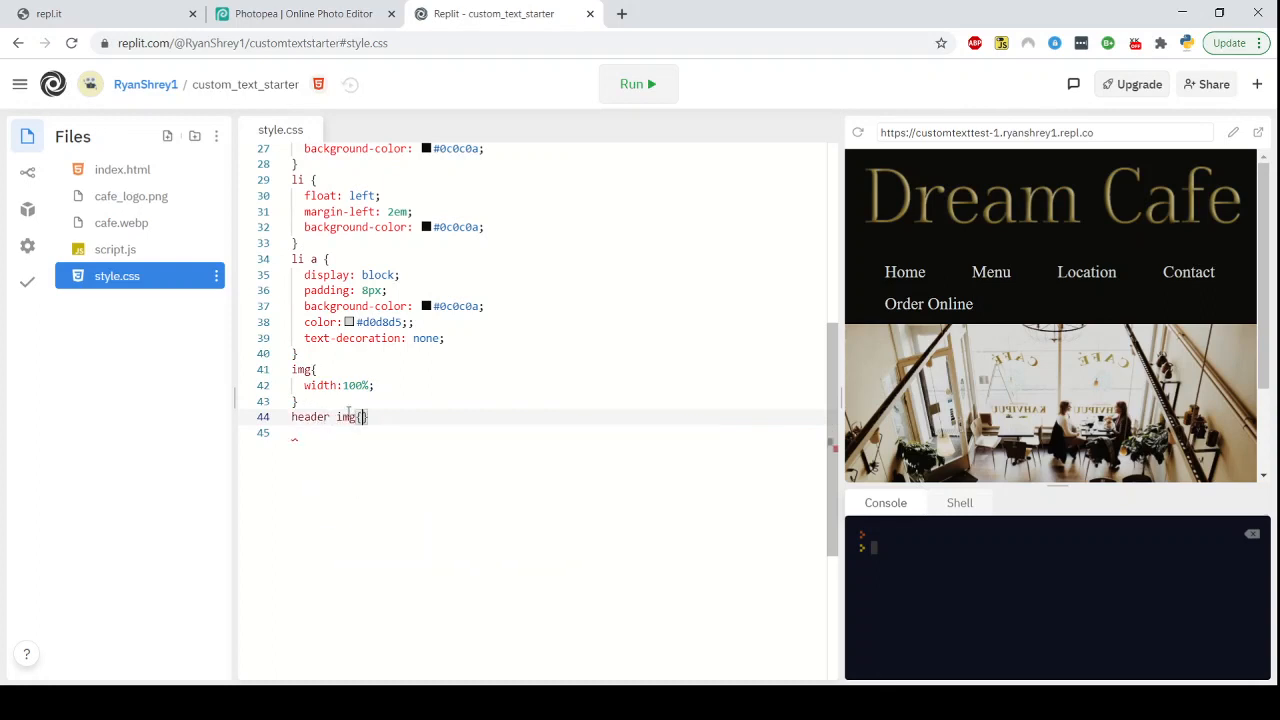
{"action": "key", "text": "Return"}
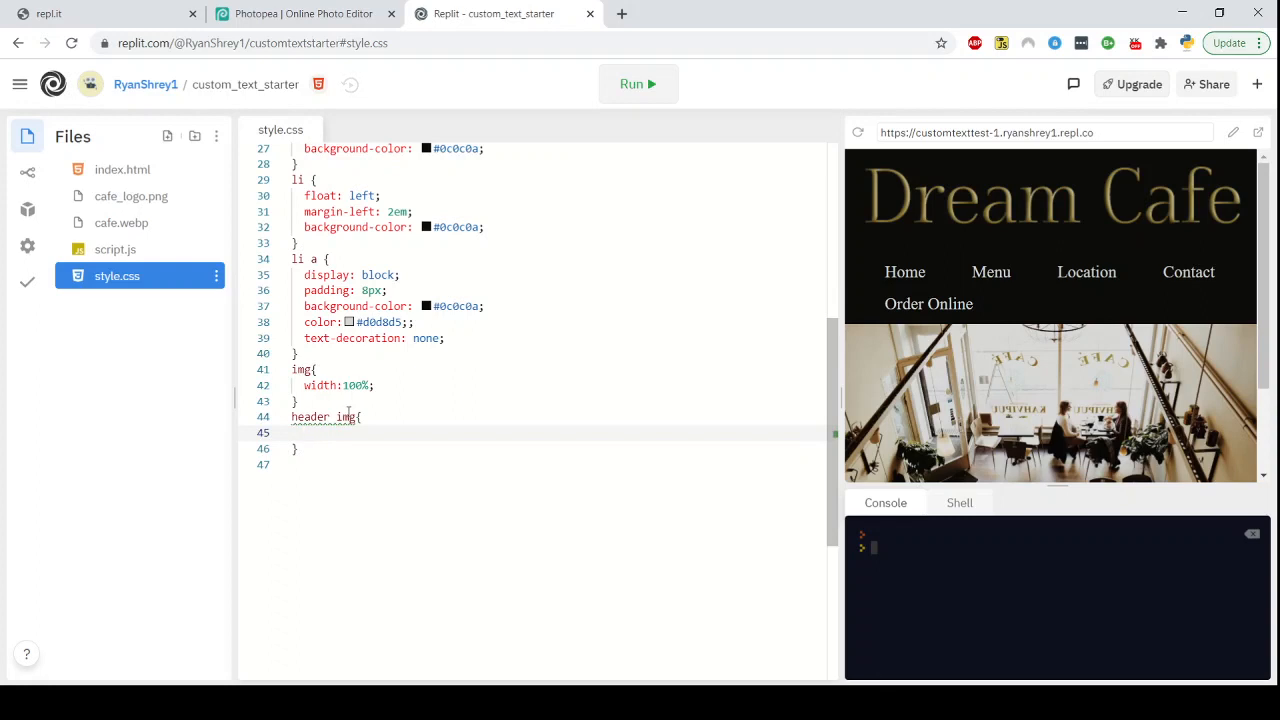
{"action": "type", "text": "400px;"}
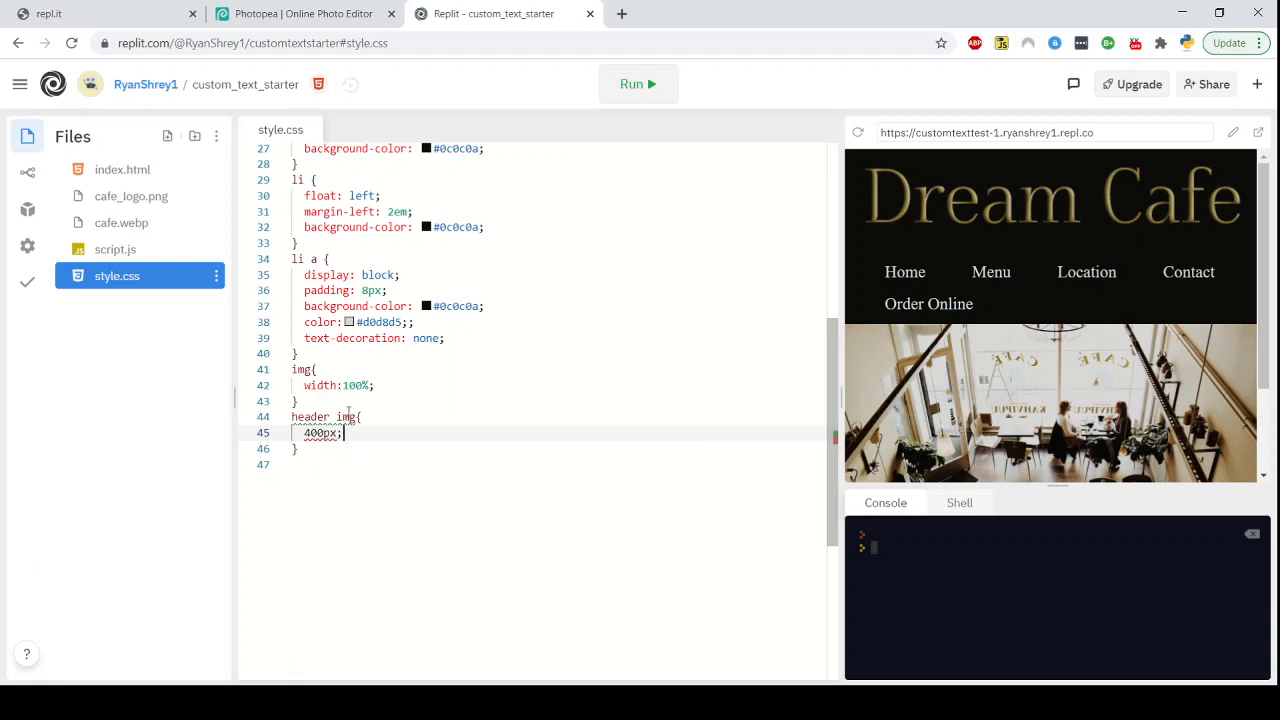
{"action": "key", "text": "Down"}
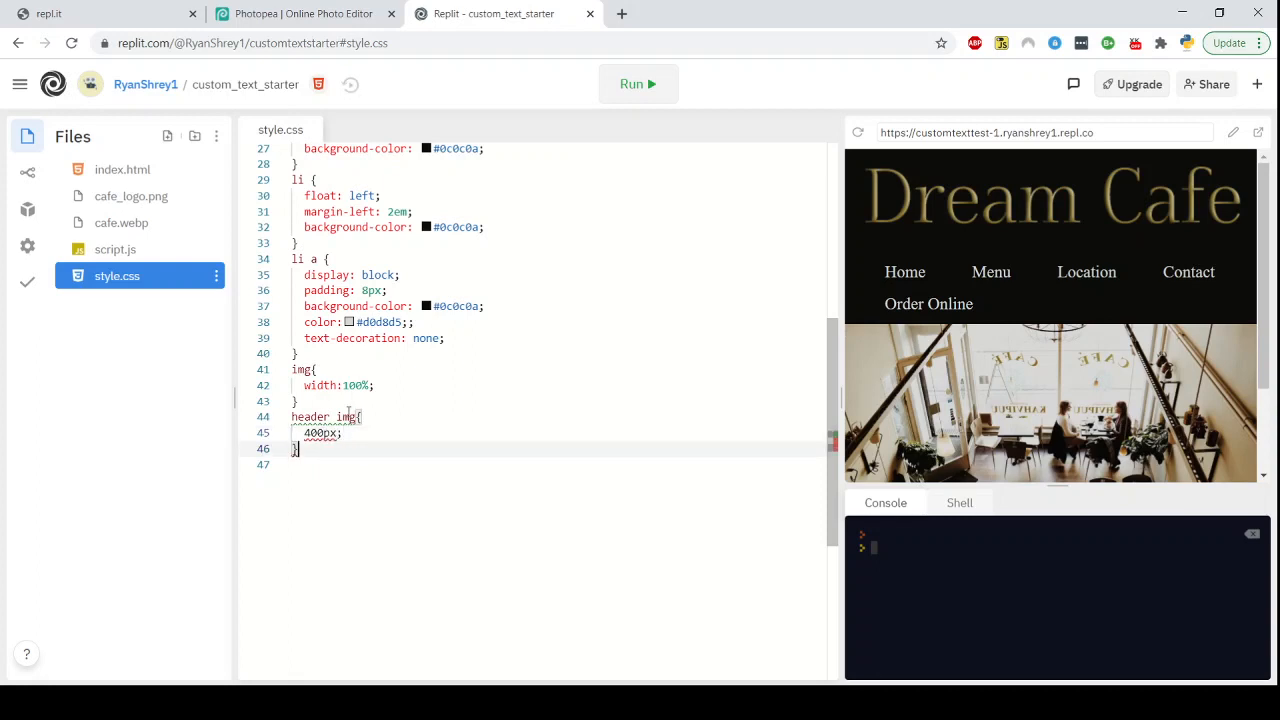
{"action": "left_click", "coordinate": [648, 90]}
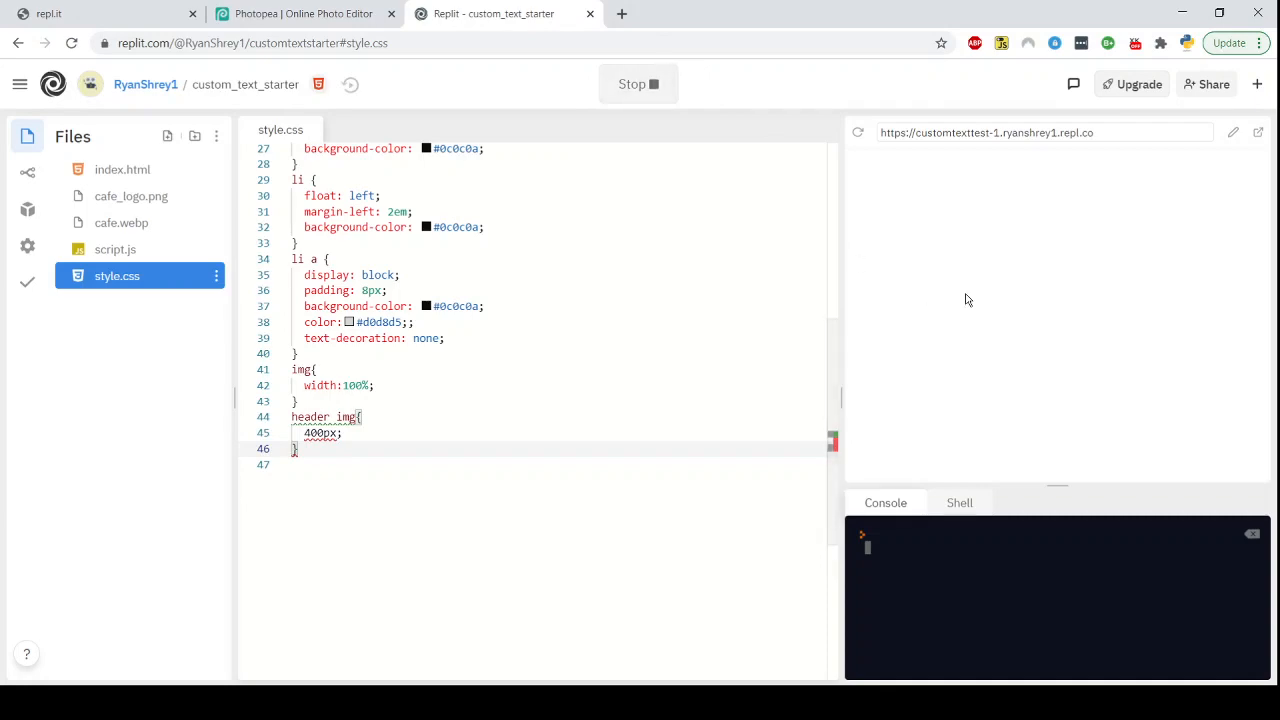
Check the header markup in index.html, then fix the header img rule to width: 400px and rerun the site
{"action": "left_click_drag", "start_coordinate": [841, 395], "coordinate": [724, 358]}
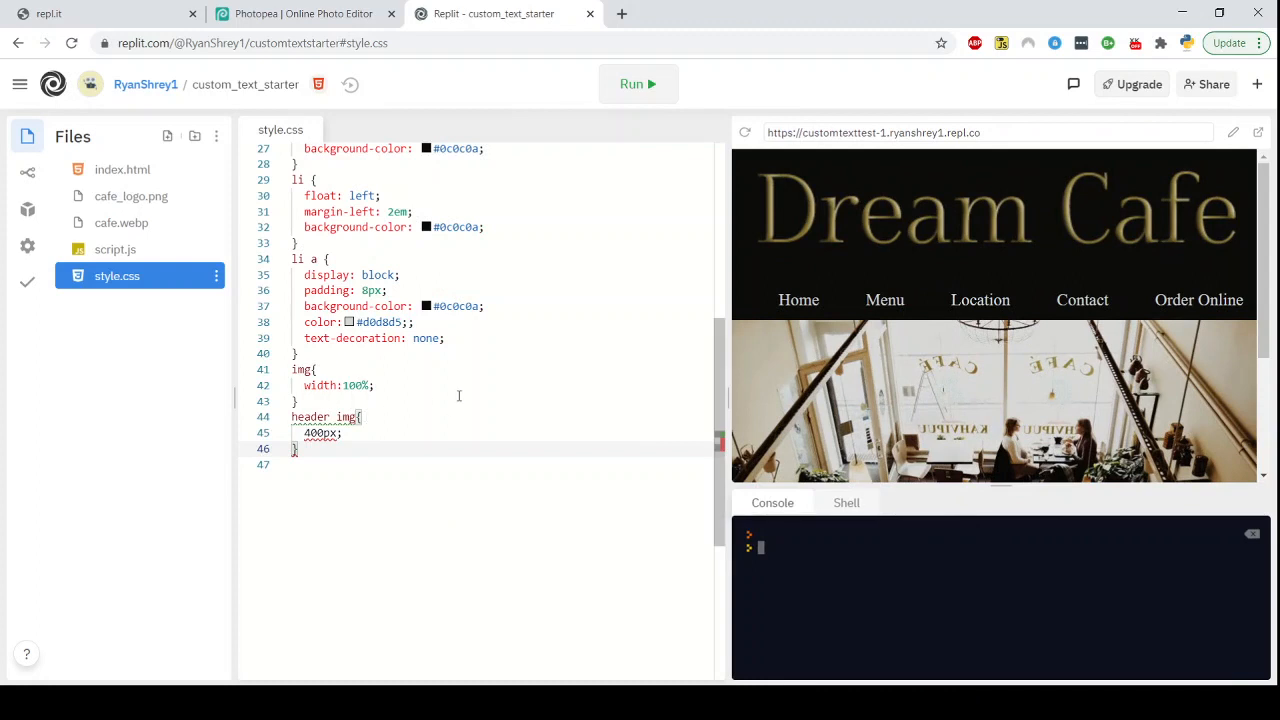
{"action": "left_click", "coordinate": [134, 171]}
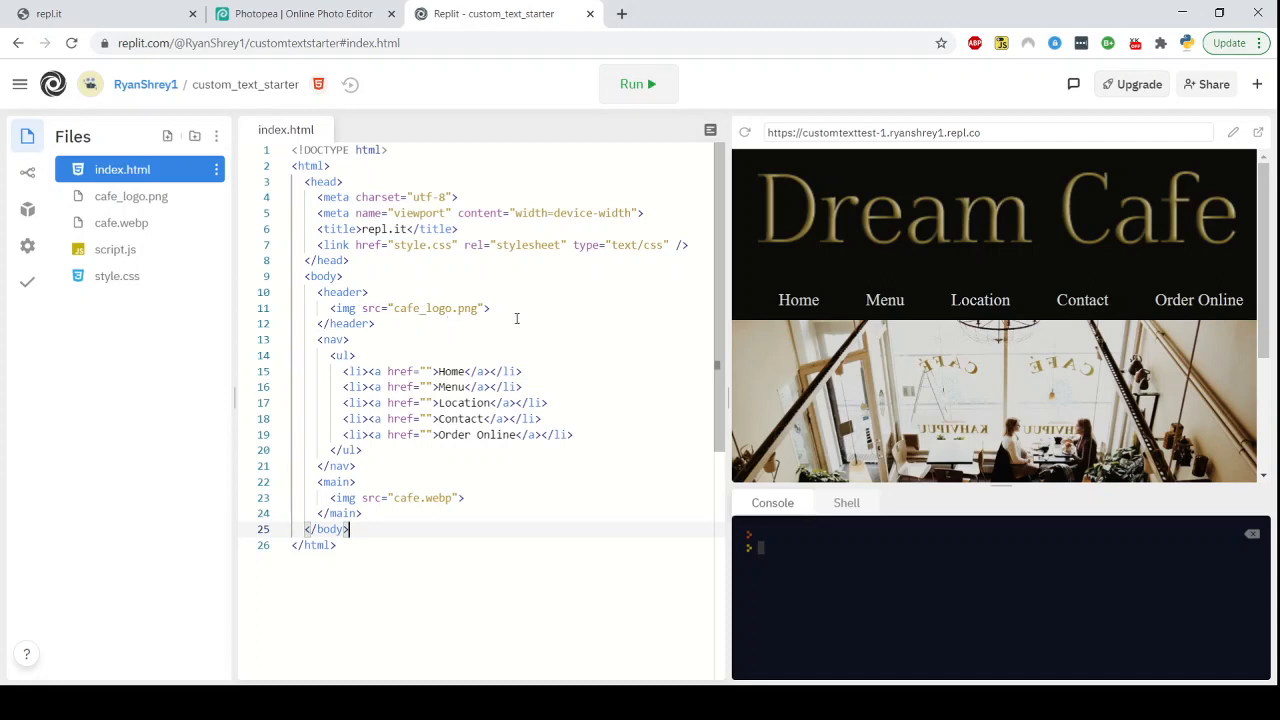
{"action": "left_click", "coordinate": [144, 285]}
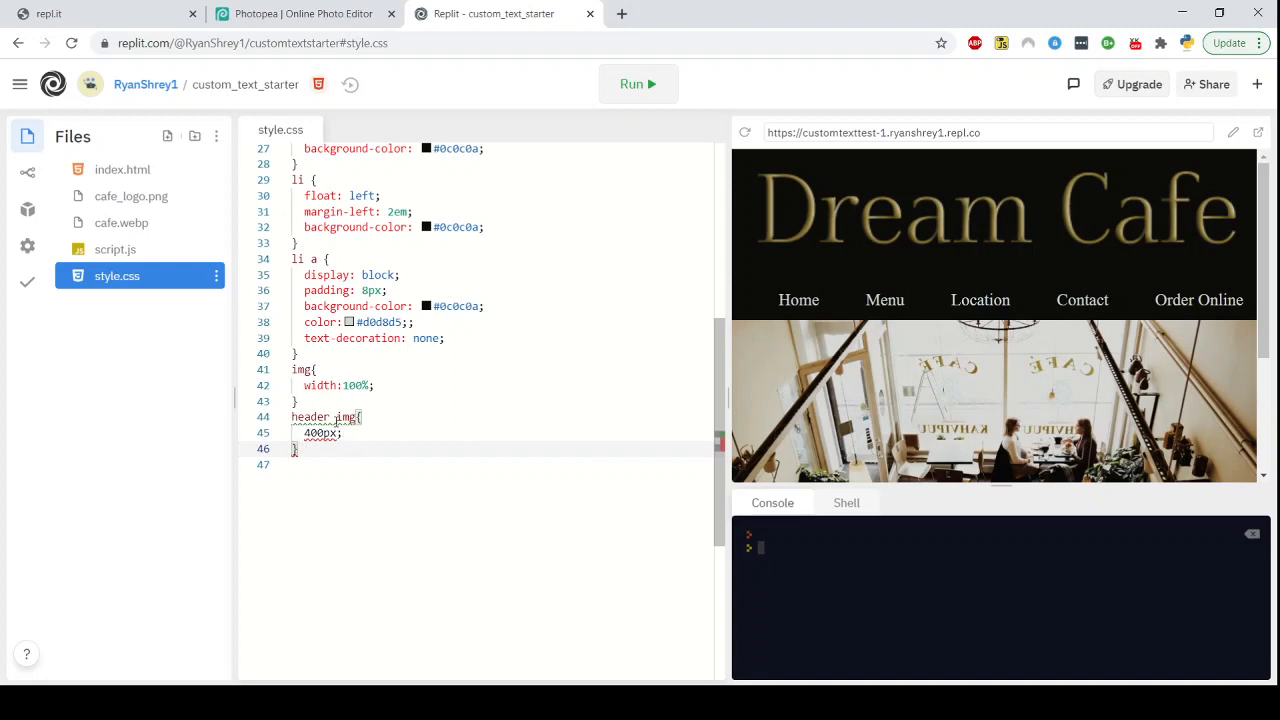
{"action": "left_click", "coordinate": [337, 420]}
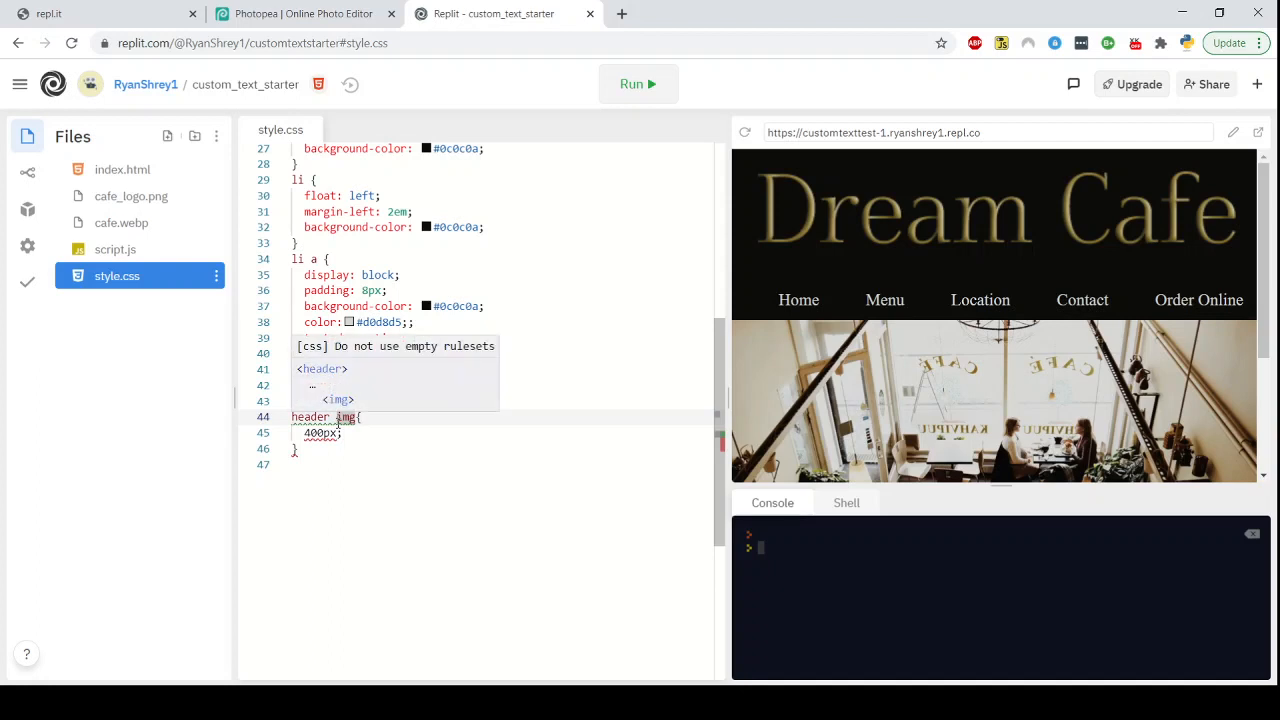
{"action": "left_click", "coordinate": [294, 449]}
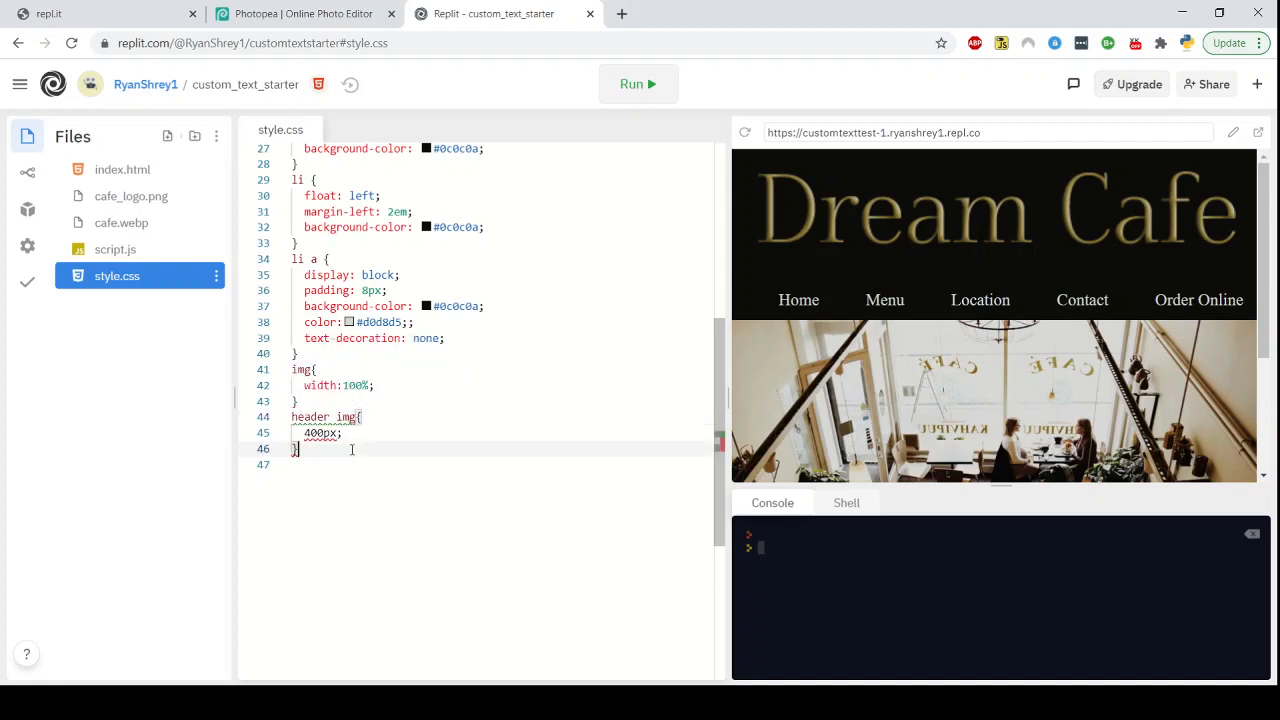
{"action": "left_click", "coordinate": [308, 433]}
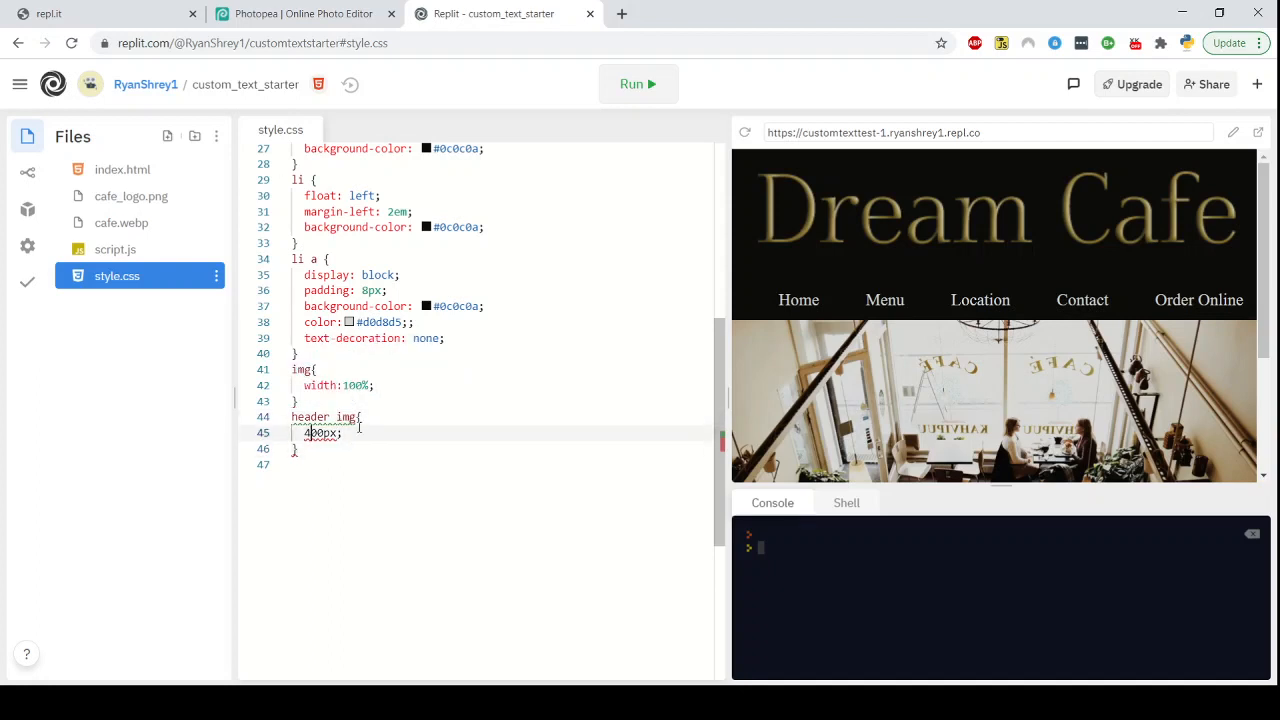
{"action": "type", "text": "width:"}
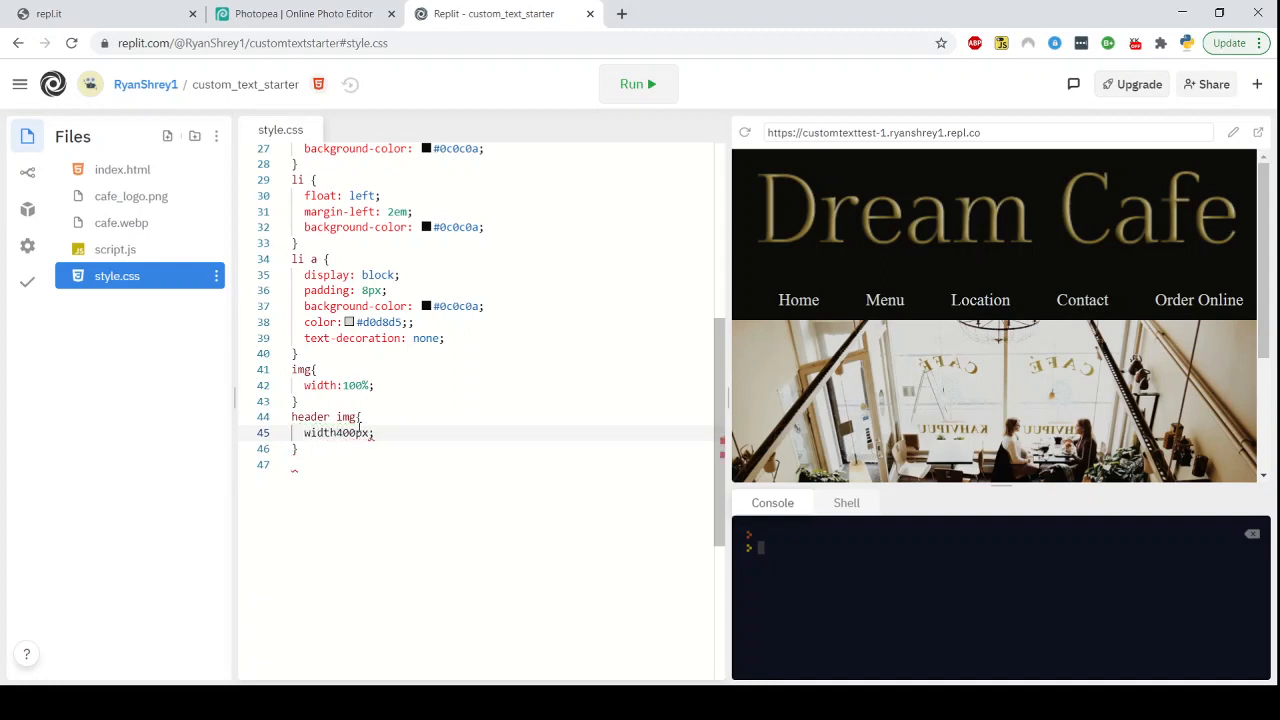
{"action": "left_click", "coordinate": [305, 485]}
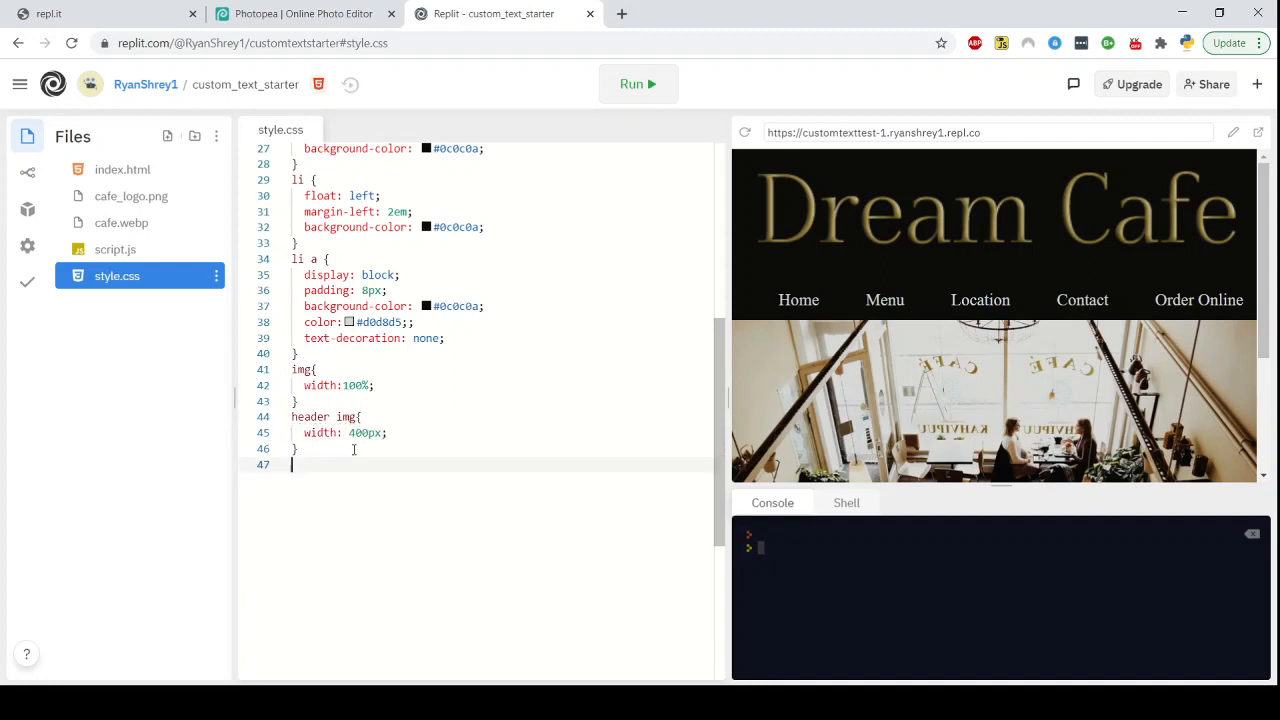
{"action": "left_click", "coordinate": [650, 94]}
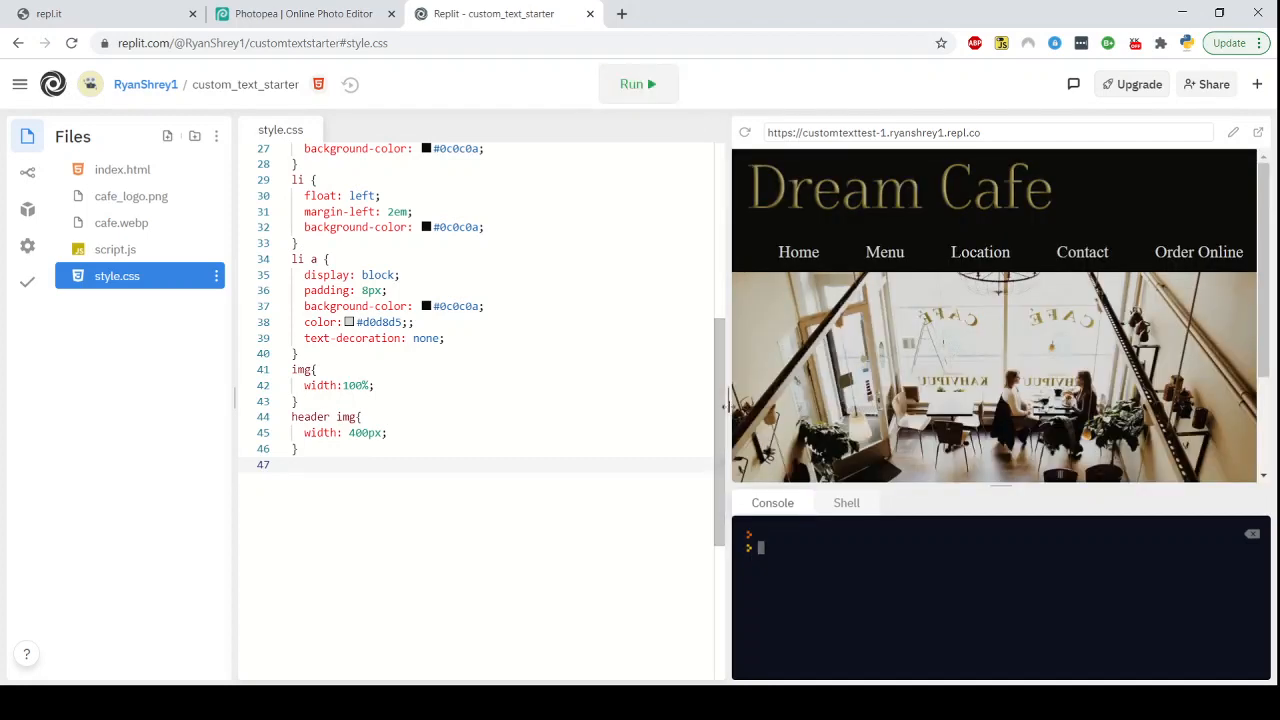
Resize the preview pane and scroll through style.css to examine how the smaller header logo sits
{"action": "left_click_drag", "start_coordinate": [681, 398], "coordinate": [289, 363]}
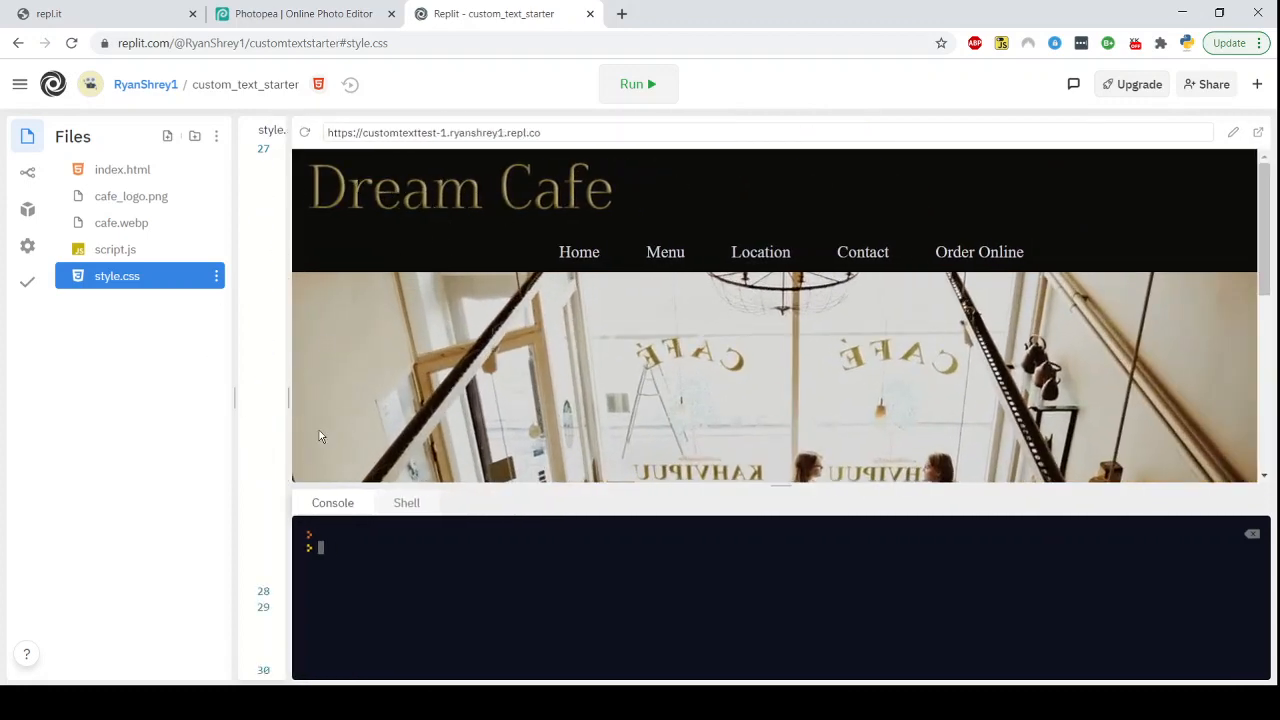
{"action": "left_click_drag", "start_coordinate": [290, 406], "coordinate": [737, 383]}
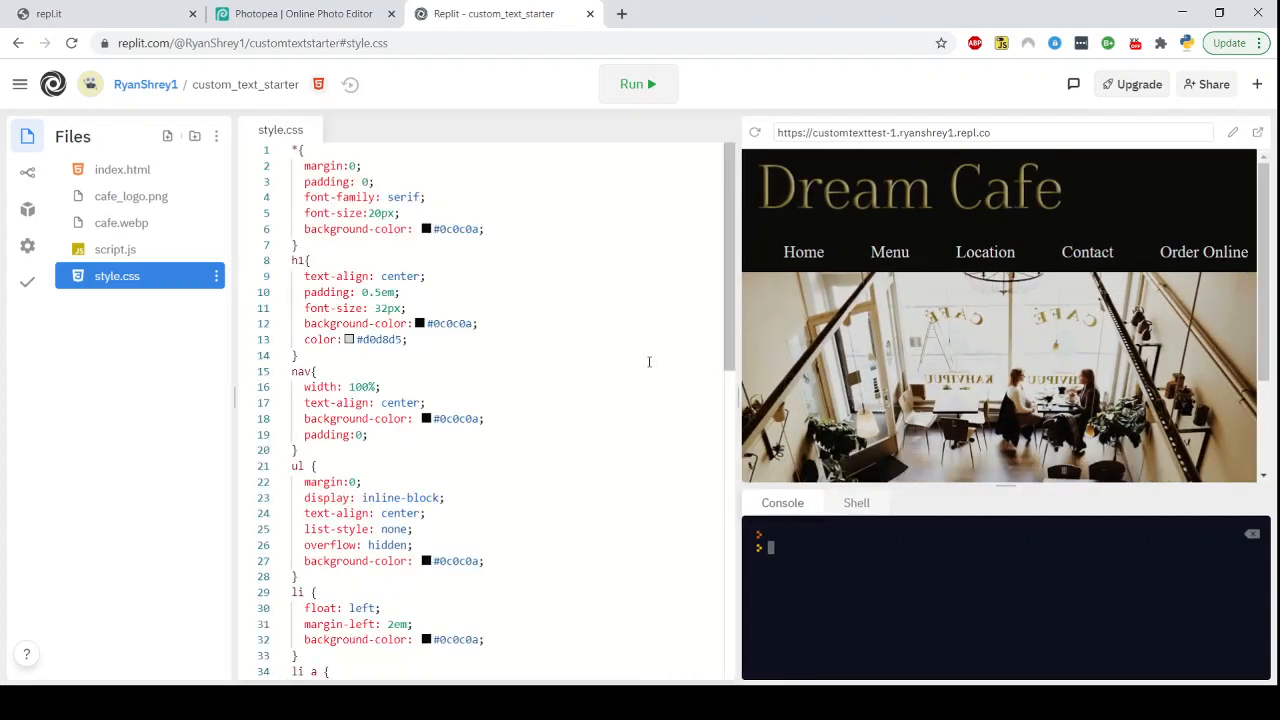
{"action": "scroll", "coordinate": [650, 361], "scroll_direction": "down", "scroll_amount": 6}
{"action": "scroll", "coordinate": [650, 361], "scroll_direction": "up", "scroll_amount": 6}
{"action": "scroll", "coordinate": [522, 413], "scroll_direction": "down", "scroll_amount": 2}
{"action": "scroll", "coordinate": [571, 383], "scroll_direction": "up", "scroll_amount": 2}
{"action": "left_click_drag", "start_coordinate": [308, 277], "coordinate": [428, 277]}
{"action": "left_click", "coordinate": [486, 366]}
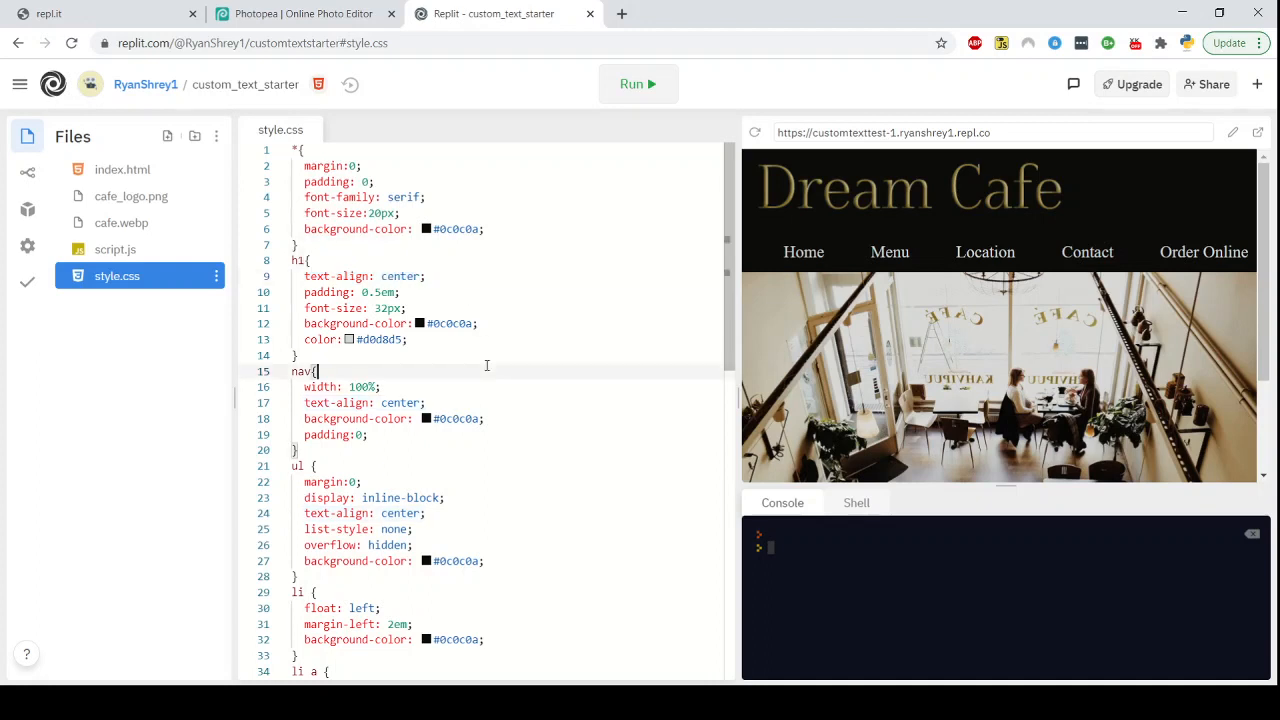
Add a header rule with text-align: center to style.css and rerun the site
{"action": "scroll", "coordinate": [486, 366], "scroll_direction": "down", "scroll_amount": 5}
{"action": "left_click", "coordinate": [347, 463]}
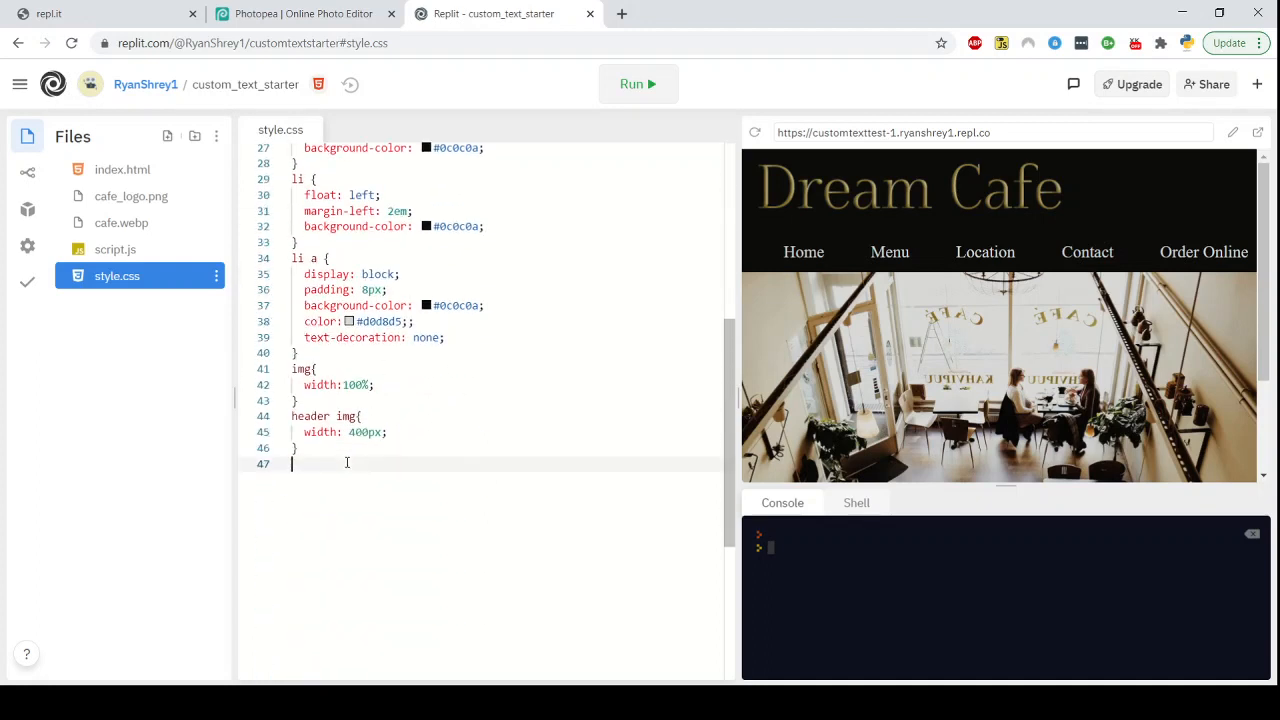
{"action": "type", "text": "header{"}
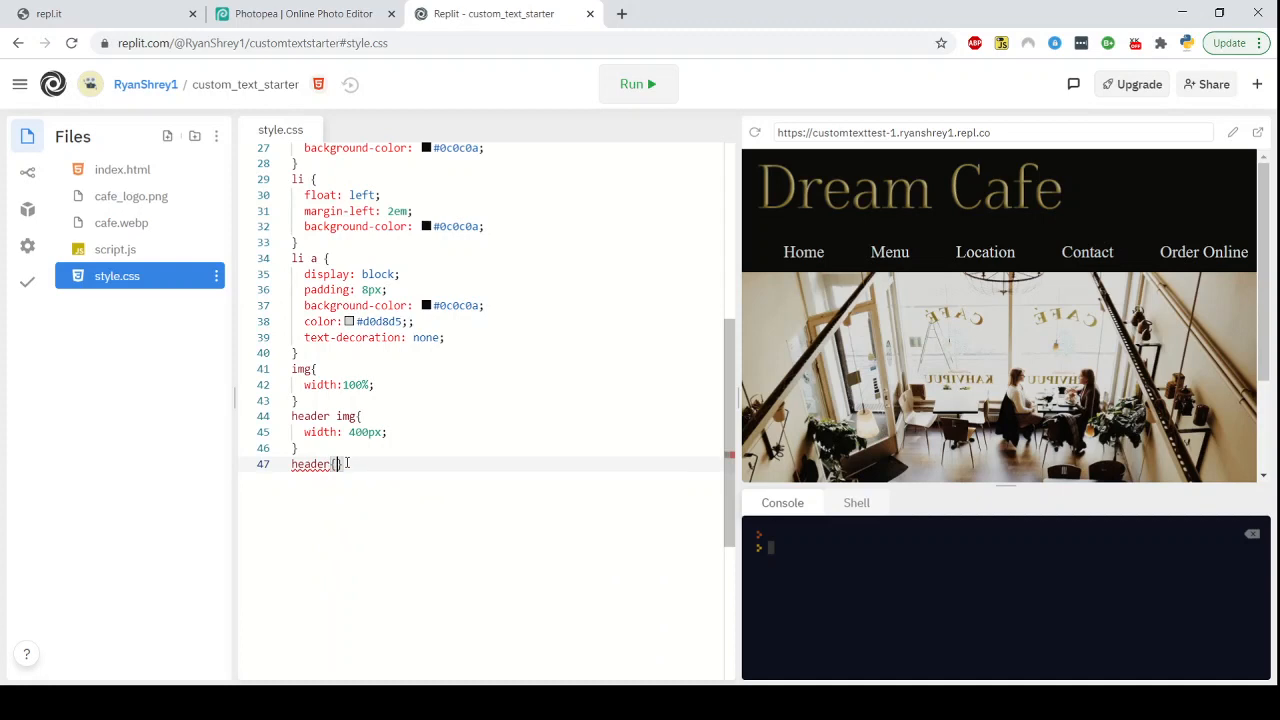
{"action": "key", "text": "Return"}
{"action": "type", "text": "text"}
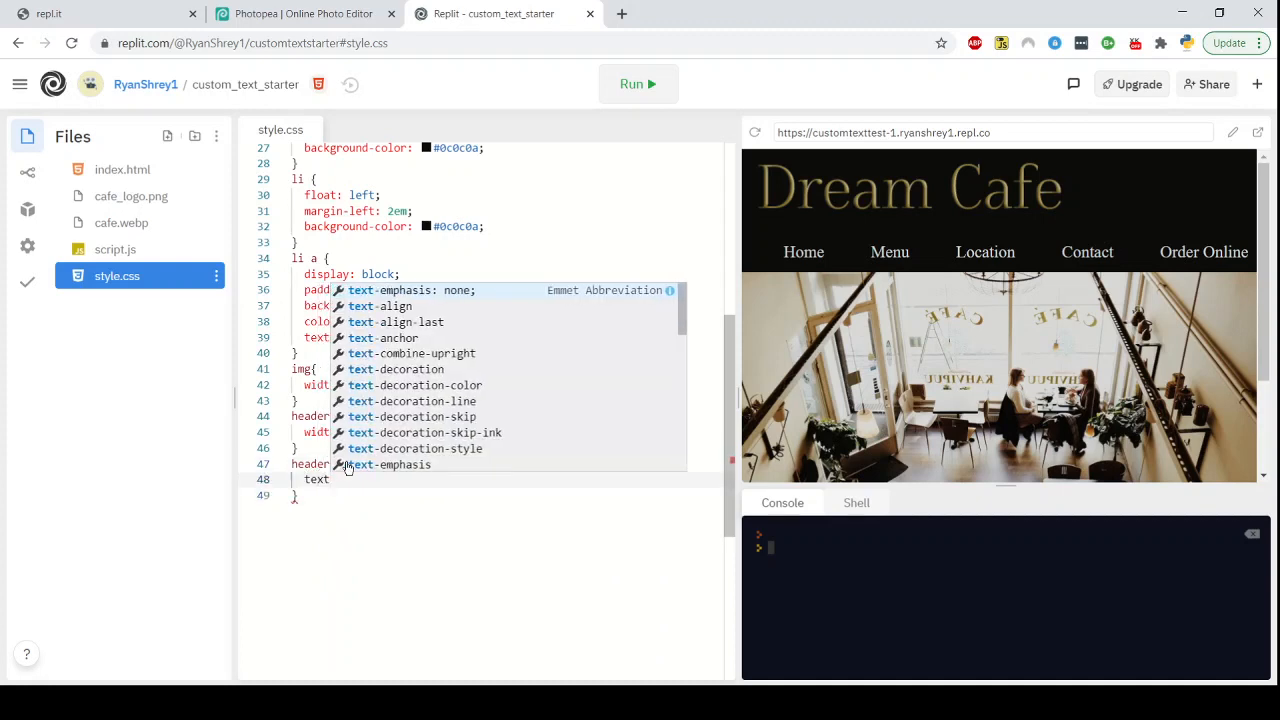
{"action": "key", "text": "Down"}
{"action": "key", "text": "Return"}
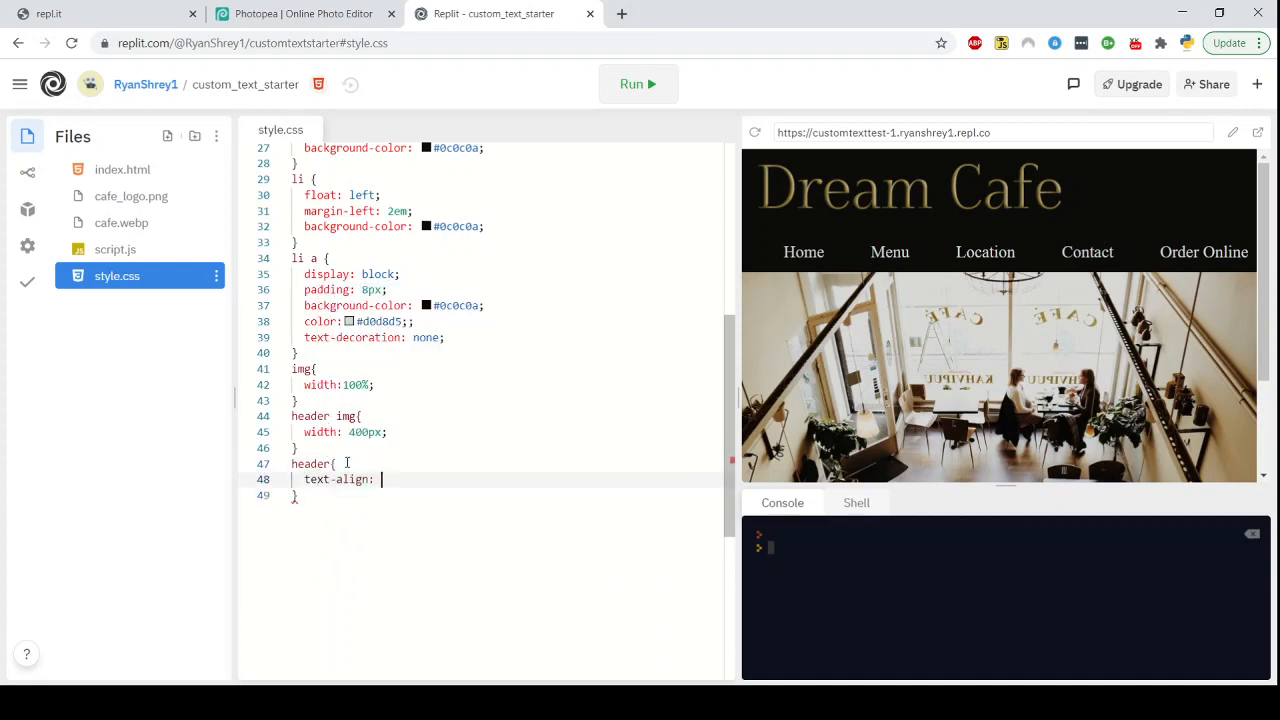
{"action": "type", "text": "center;"}
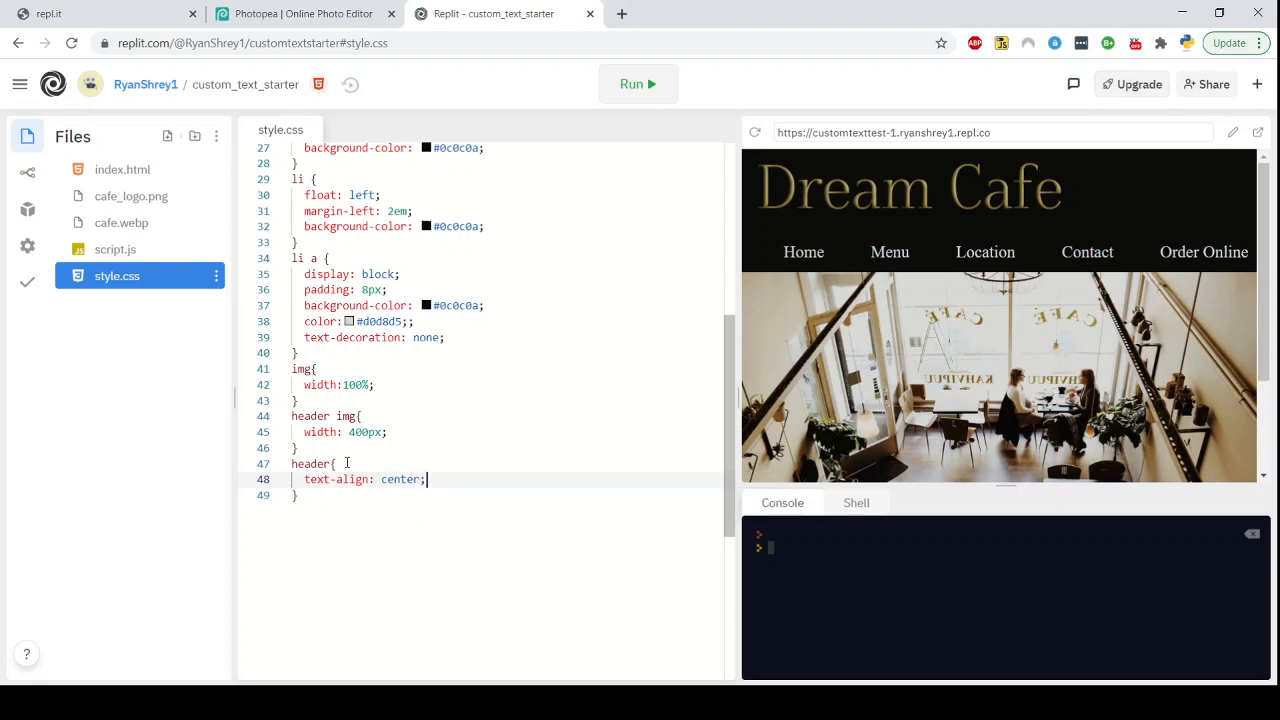
{"action": "left_click", "coordinate": [640, 88]}
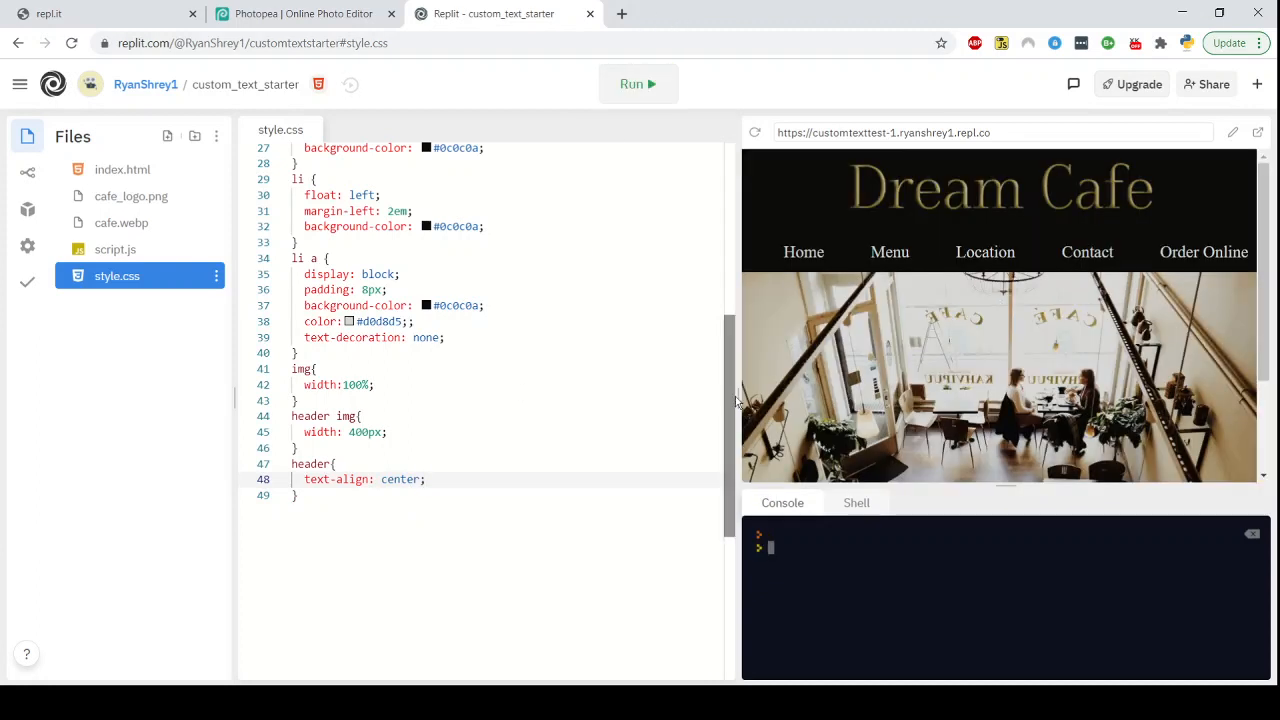
Resize the file, editor and preview panes to check the centered logo at different widths
{"action": "left_click_drag", "start_coordinate": [743, 400], "coordinate": [86, 401]}
{"action": "scroll", "coordinate": [738, 331], "scroll_direction": "up", "scroll_amount": 2}
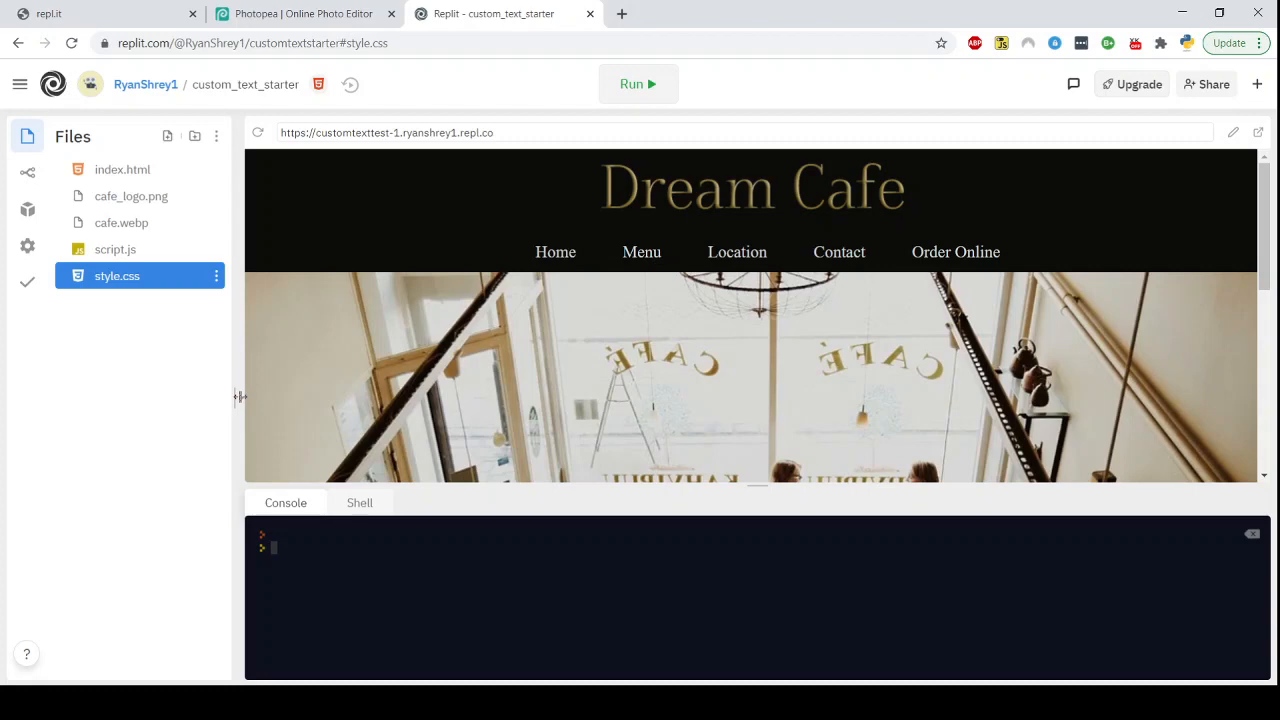
{"action": "left_click_drag", "start_coordinate": [240, 397], "coordinate": [336, 396]}
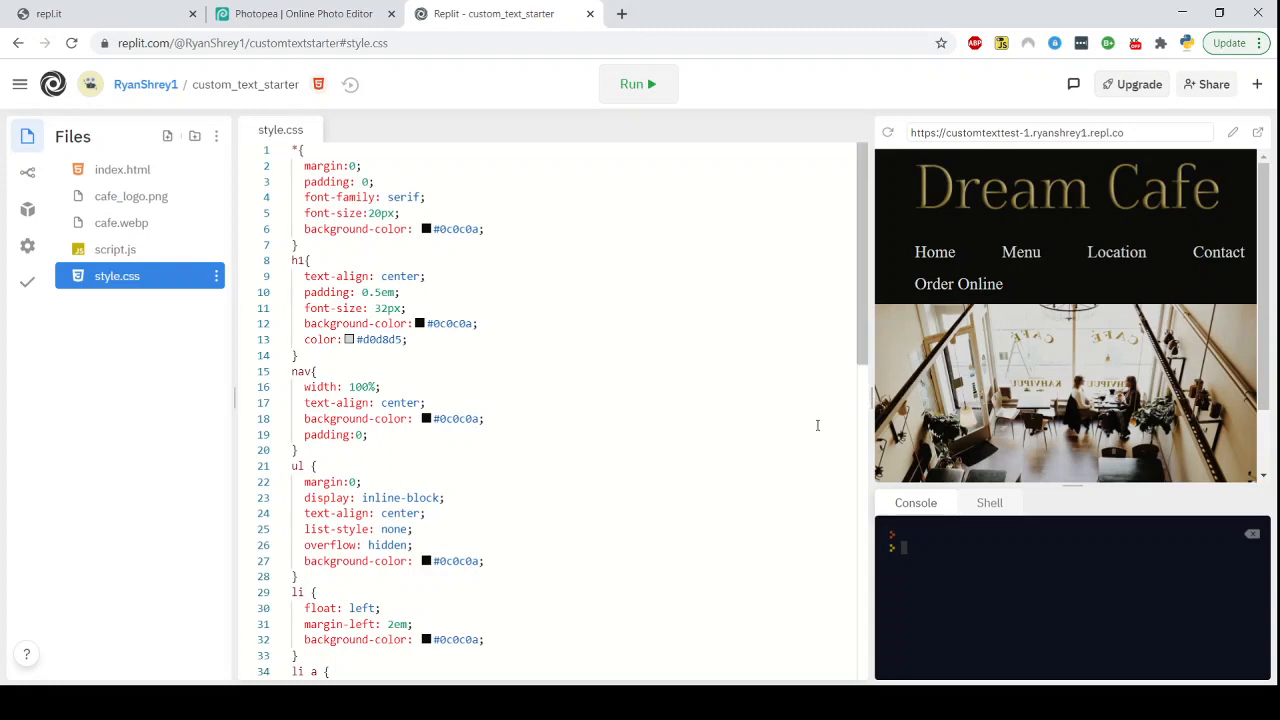
{"action": "left_click_drag", "start_coordinate": [871, 397], "coordinate": [466, 398]}
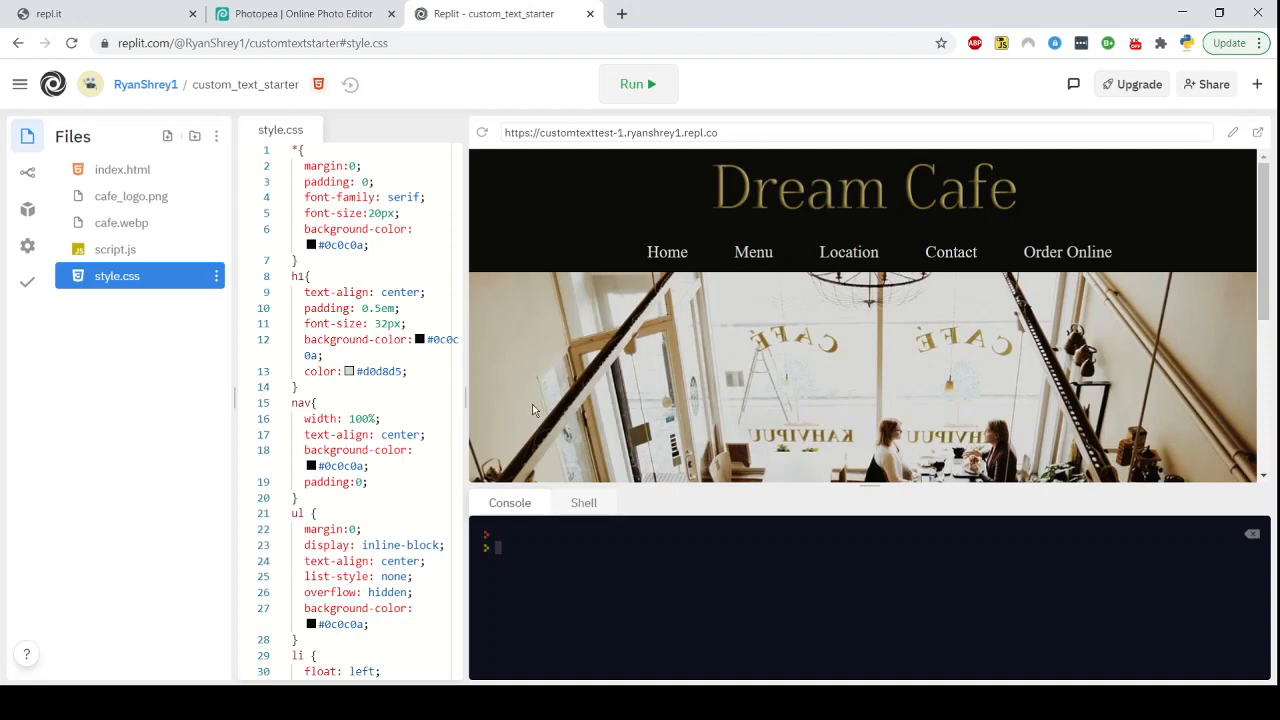
{"action": "left_click_drag", "start_coordinate": [464, 400], "coordinate": [884, 390]}
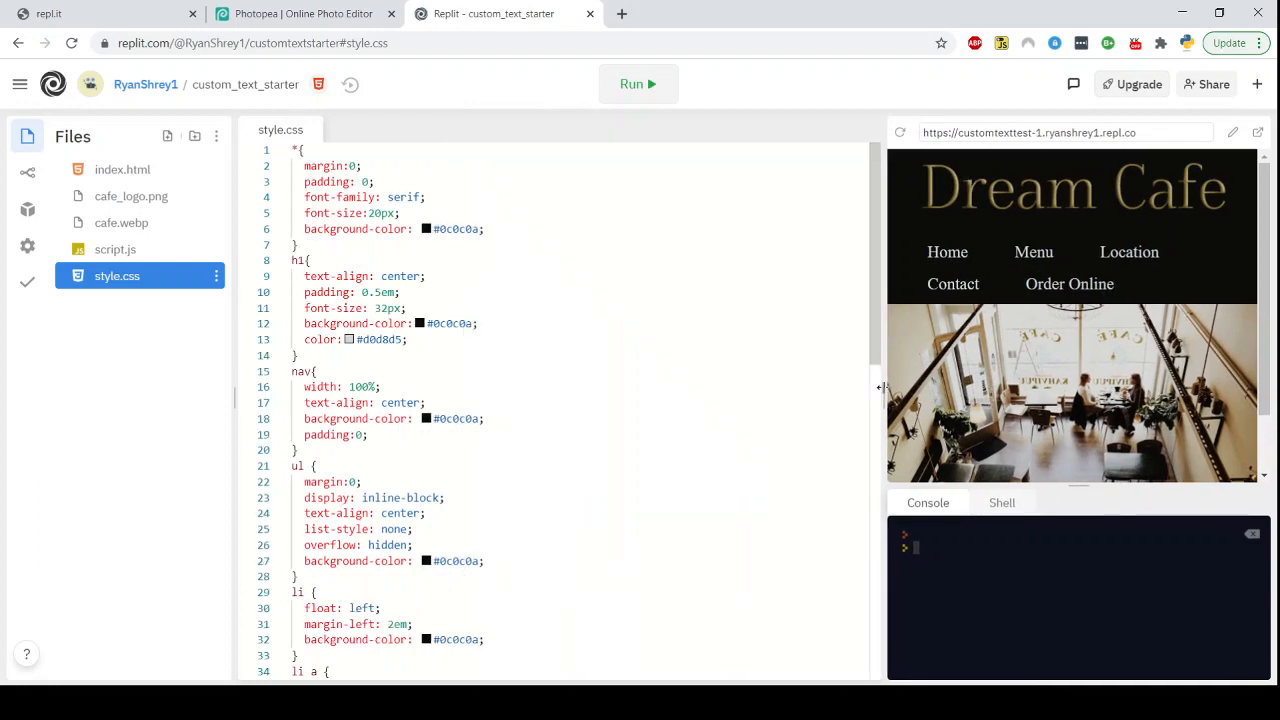